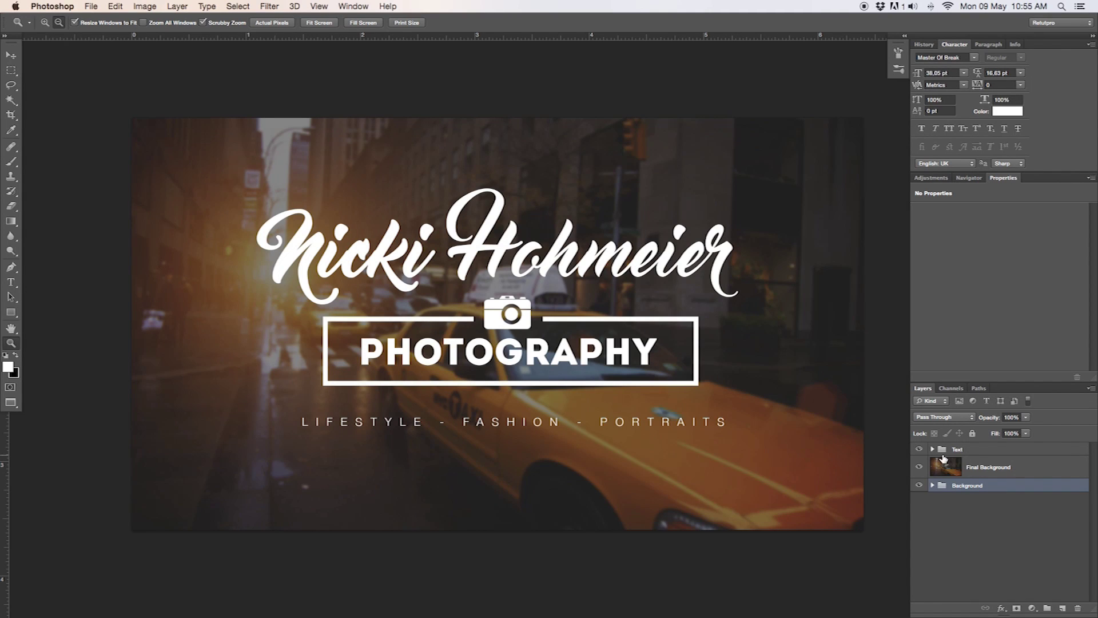
# Hide the logo text and every adjustment in the Background group, leaving only Layer 1 selected.
pyautogui.click(919, 450)
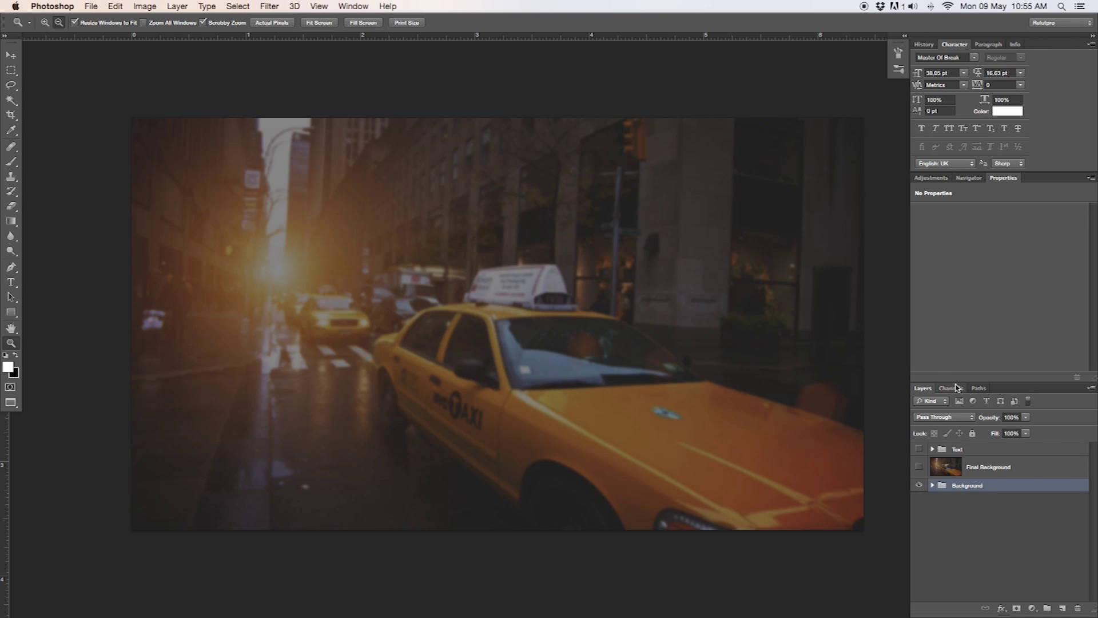
pyautogui.moveTo(956, 386); pyautogui.dragTo(955, 307)
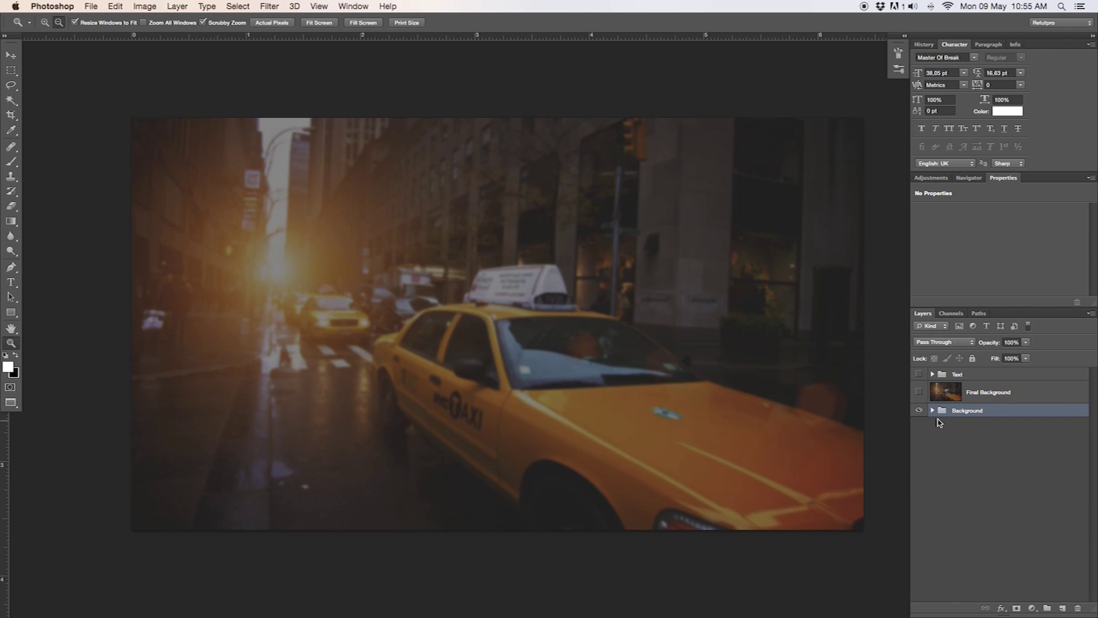
pyautogui.click(934, 411)
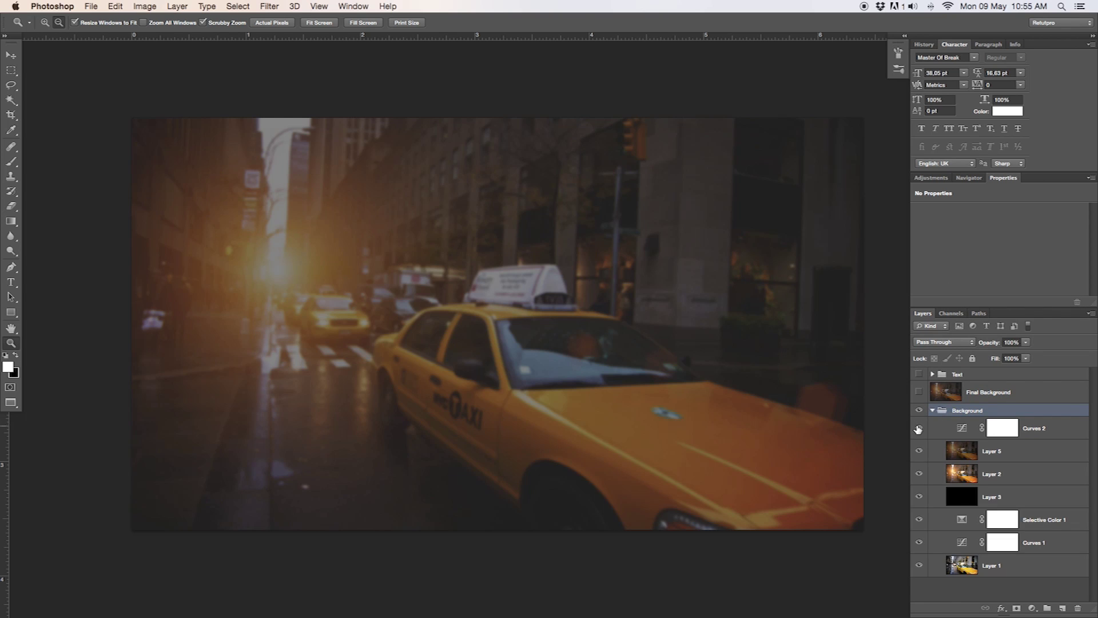
pyautogui.moveTo(927, 453); pyautogui.dragTo(920, 545)
pyautogui.click(998, 565)
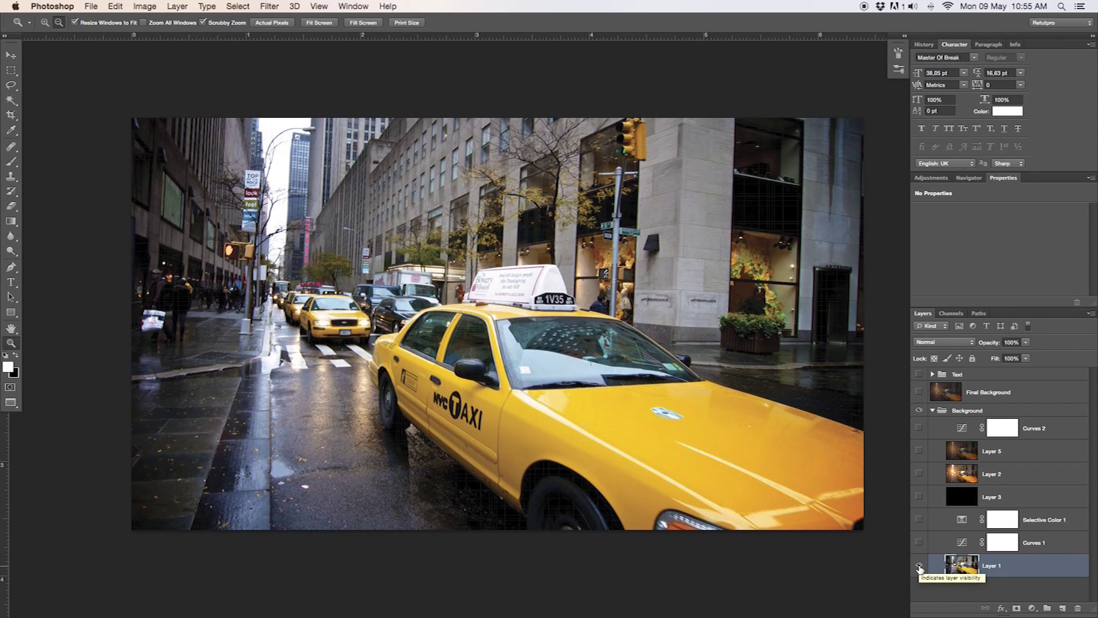
# Turn Curves 1 back on and show its full curve in an enlarged Properties panel.
pyautogui.click(920, 542)
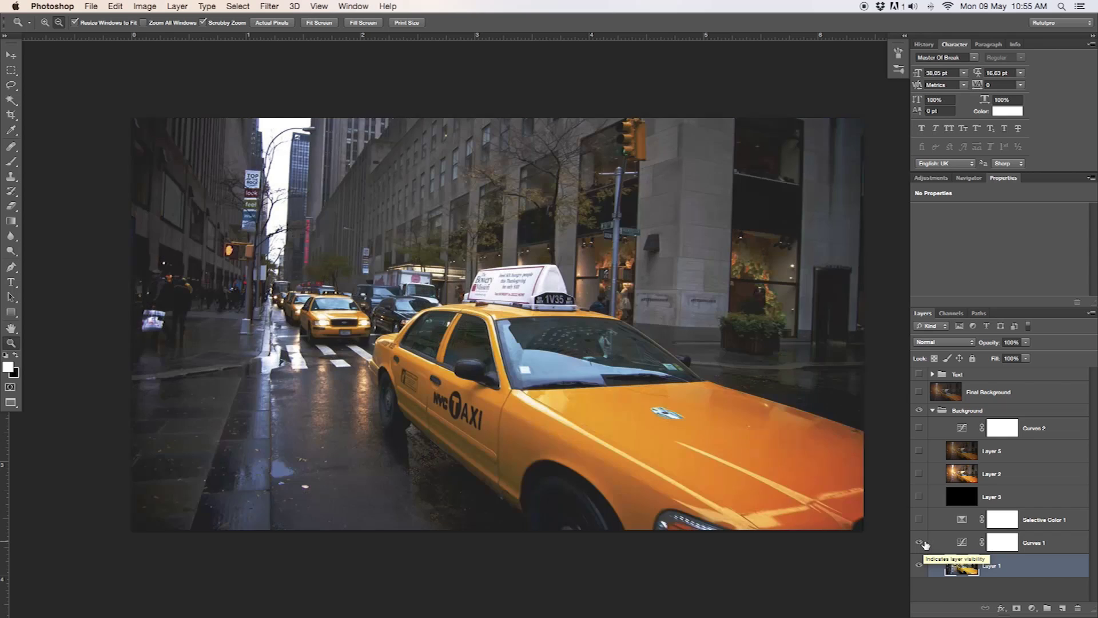
pyautogui.click(959, 542)
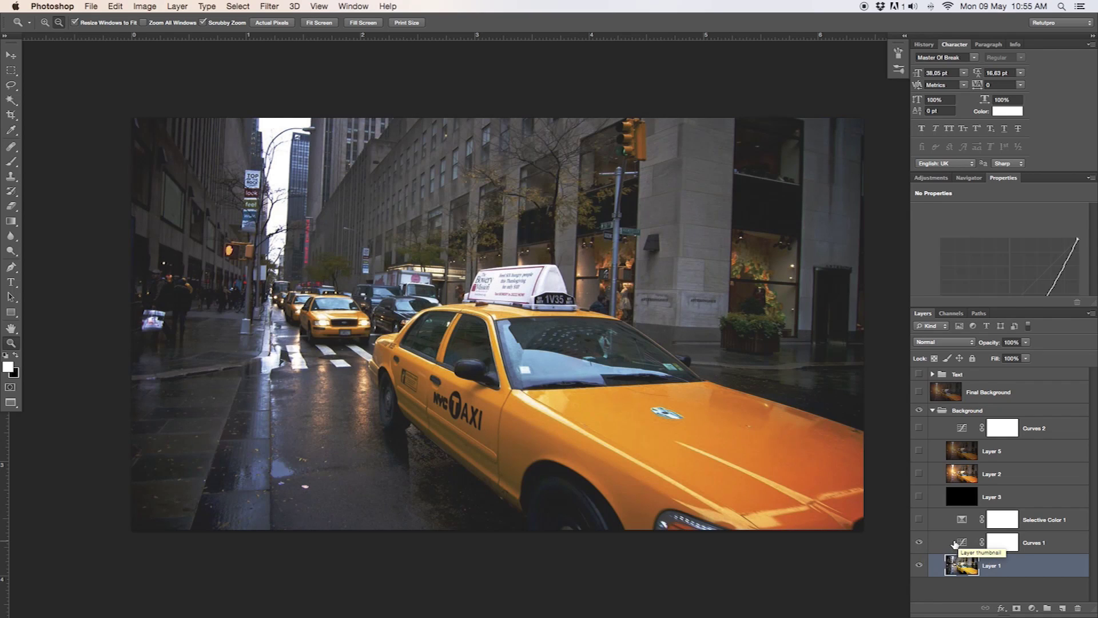
pyautogui.click(931, 178)
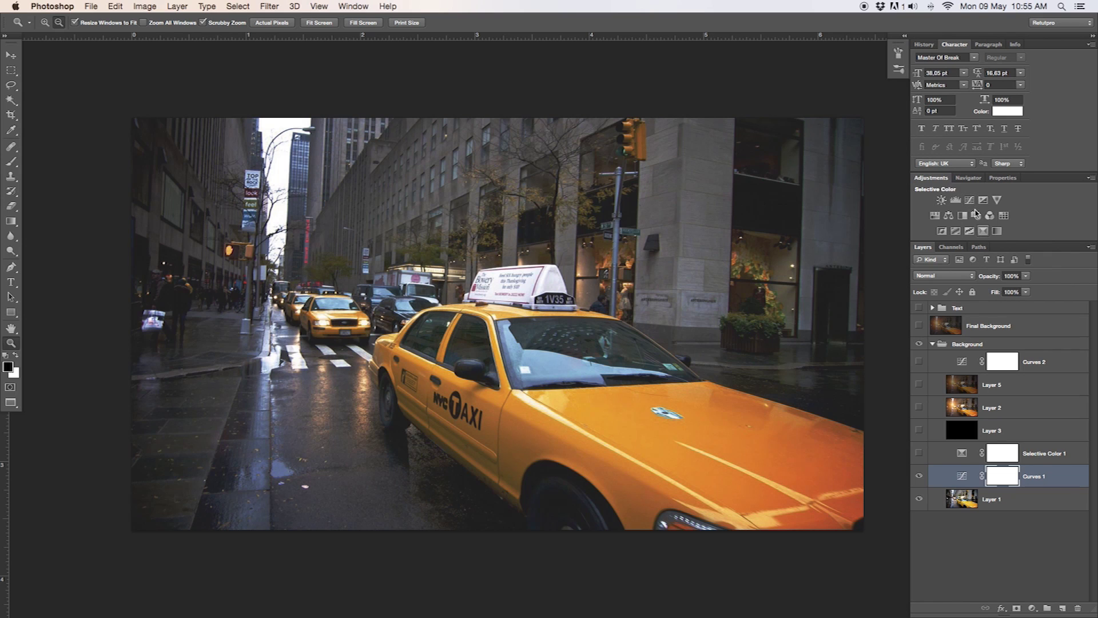
pyautogui.click(965, 476)
pyautogui.moveTo(1007, 307); pyautogui.dragTo(1006, 394)
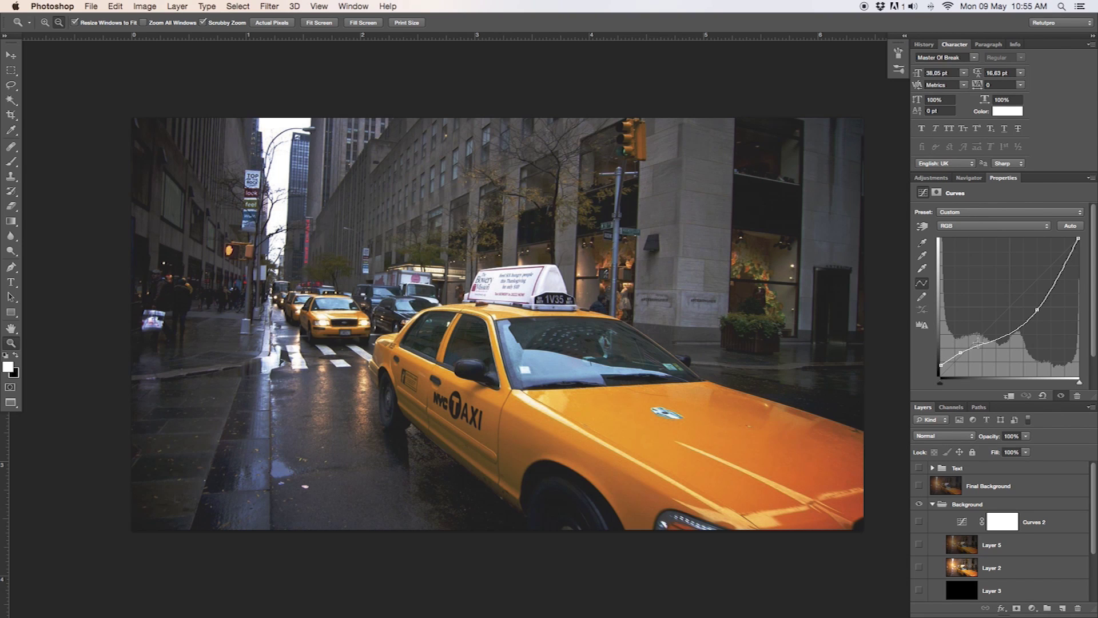
pyautogui.moveTo(1092, 486); pyautogui.dragTo(1092, 535)
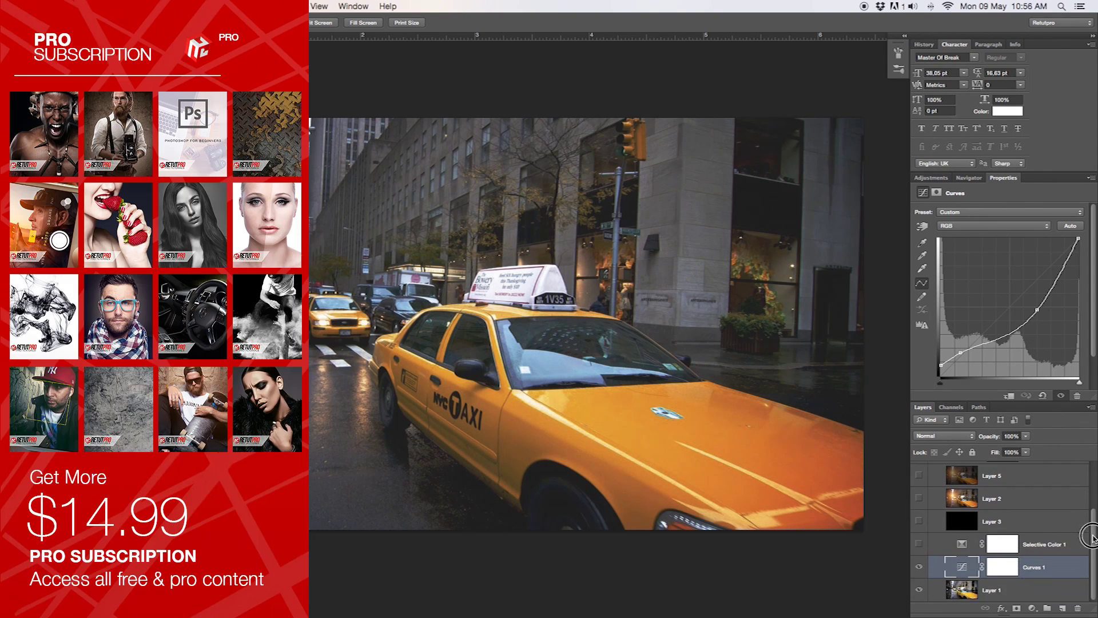
# Re-enable Selective Color 1 and review its Neutrals values: Cyan -14%, Magenta -2%, Yellow +5%, Black +3%.
pyautogui.click(919, 545)
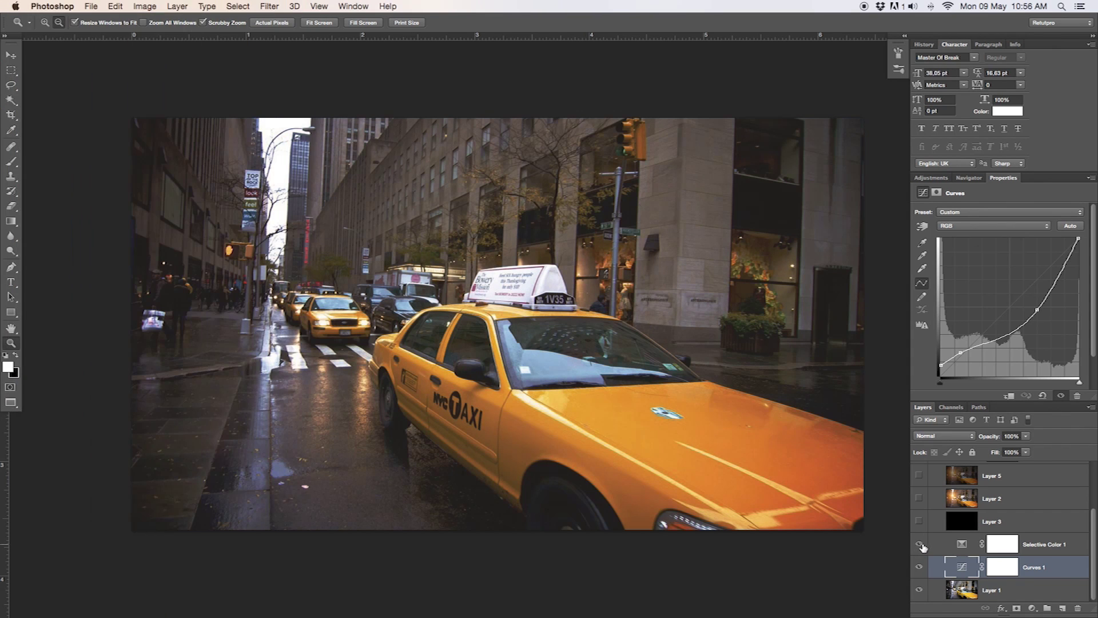
pyautogui.click(962, 546)
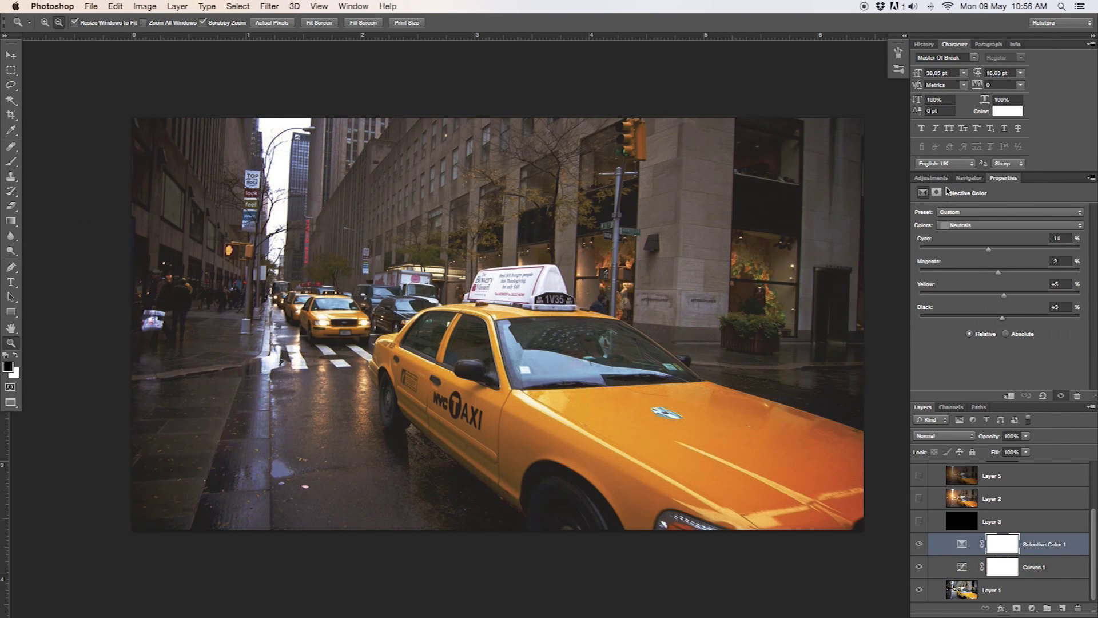
pyautogui.click(932, 177)
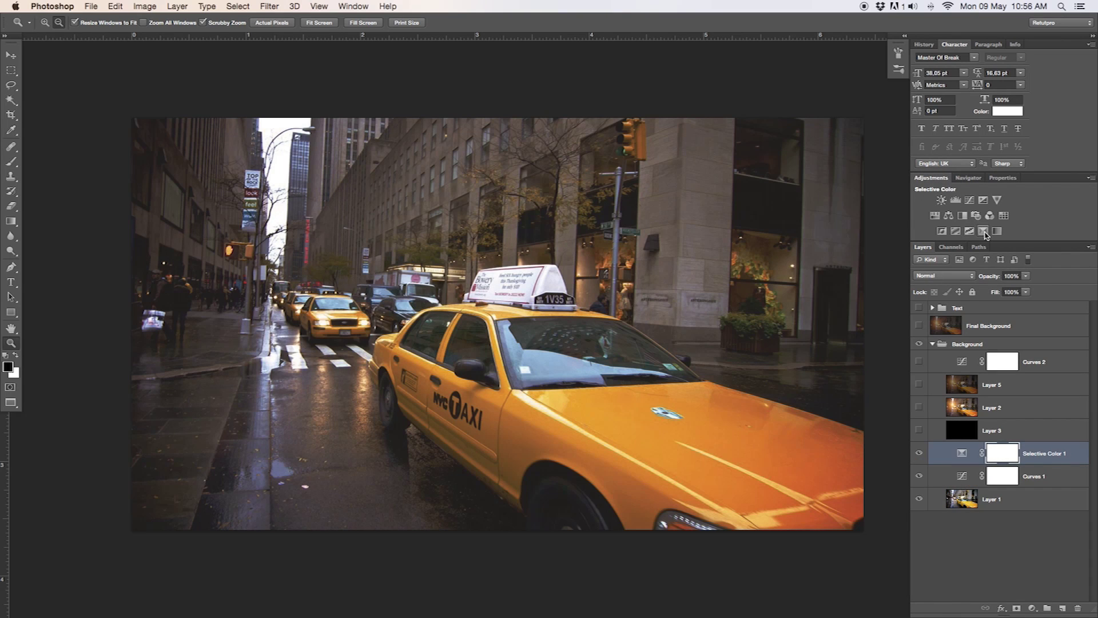
pyautogui.click(963, 454)
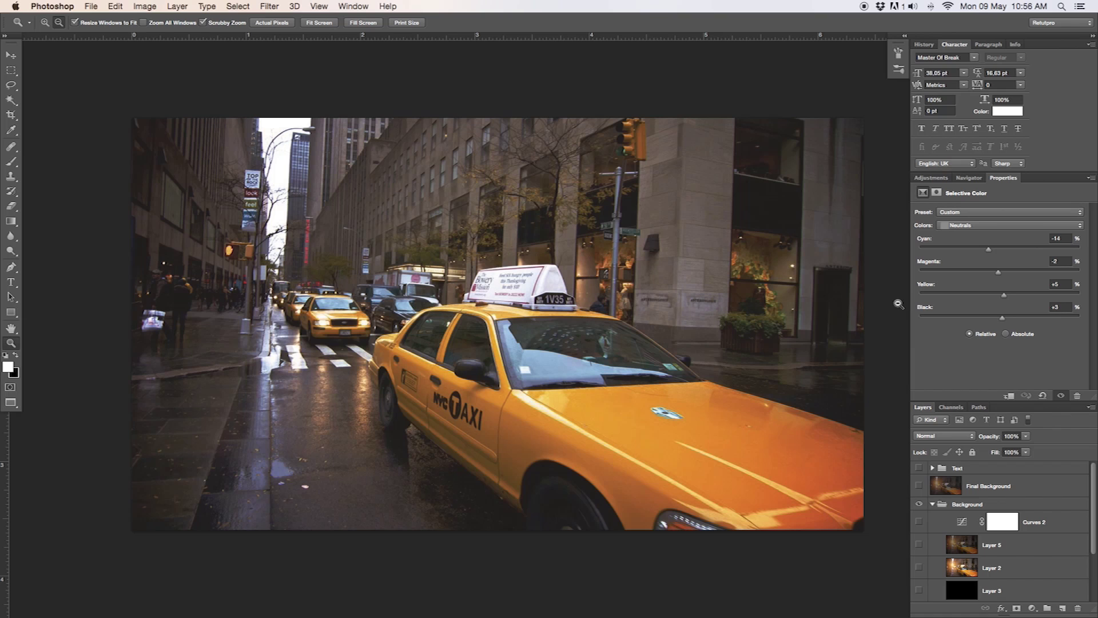
pyautogui.click(990, 227)
pyautogui.click(985, 227)
pyautogui.click(1031, 394)
# Toggle Selective Color 1 off and on to compare the warmed look, leaving it on.
pyautogui.click(920, 579)
pyautogui.click(920, 580)
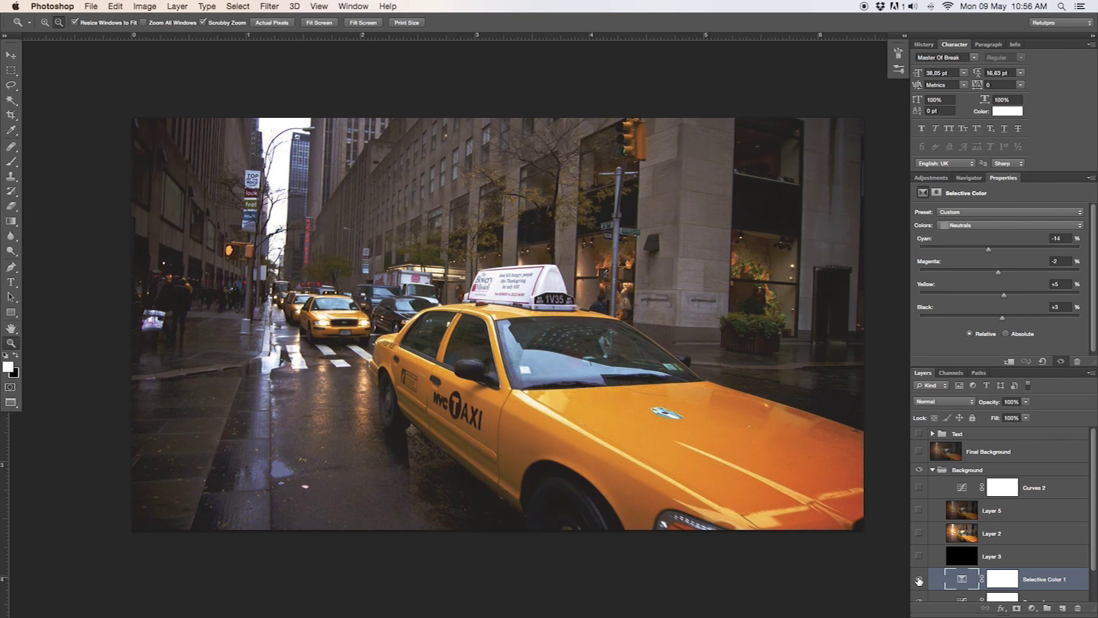
pyautogui.click(919, 580)
pyautogui.click(919, 580)
pyautogui.click(938, 562)
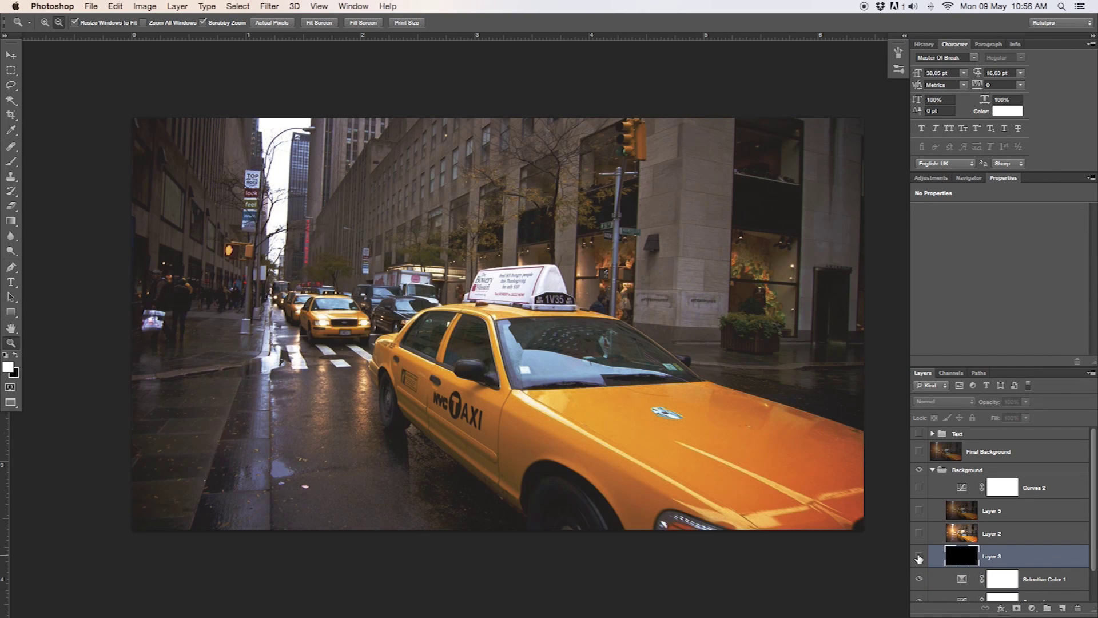
pyautogui.click(919, 557)
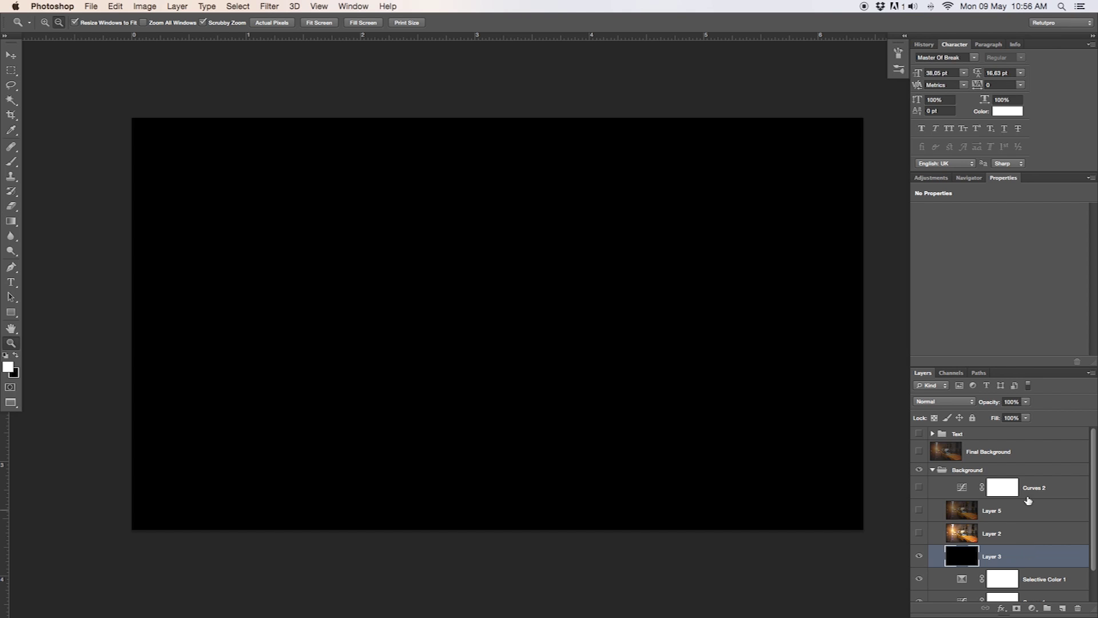
pyautogui.moveTo(997, 402); pyautogui.dragTo(968, 403)
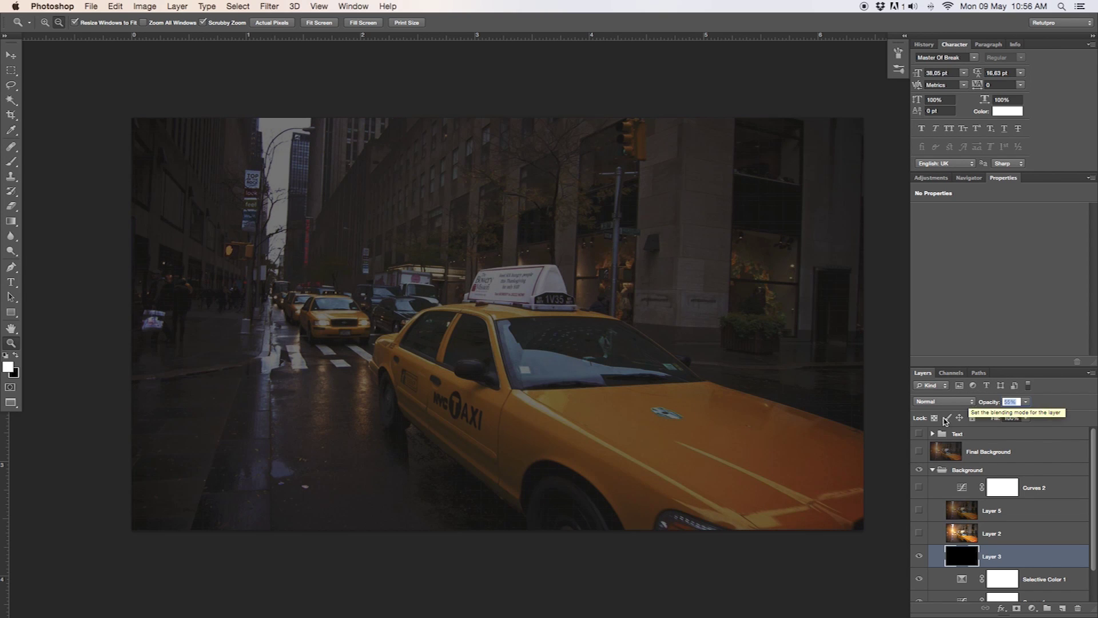
pyautogui.click(918, 436)
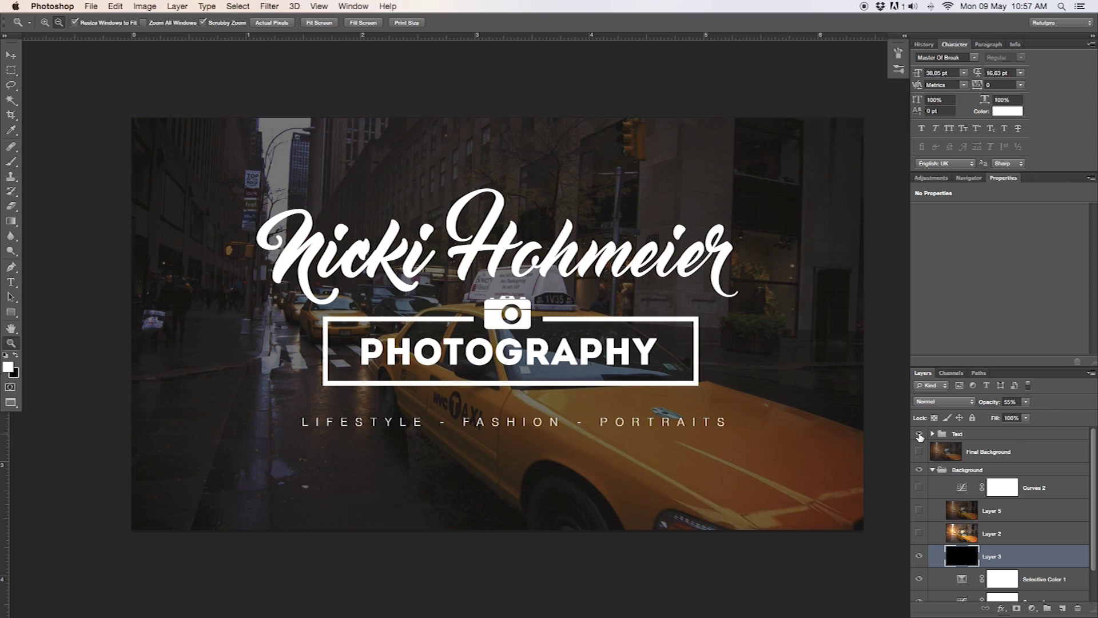
pyautogui.click(918, 435)
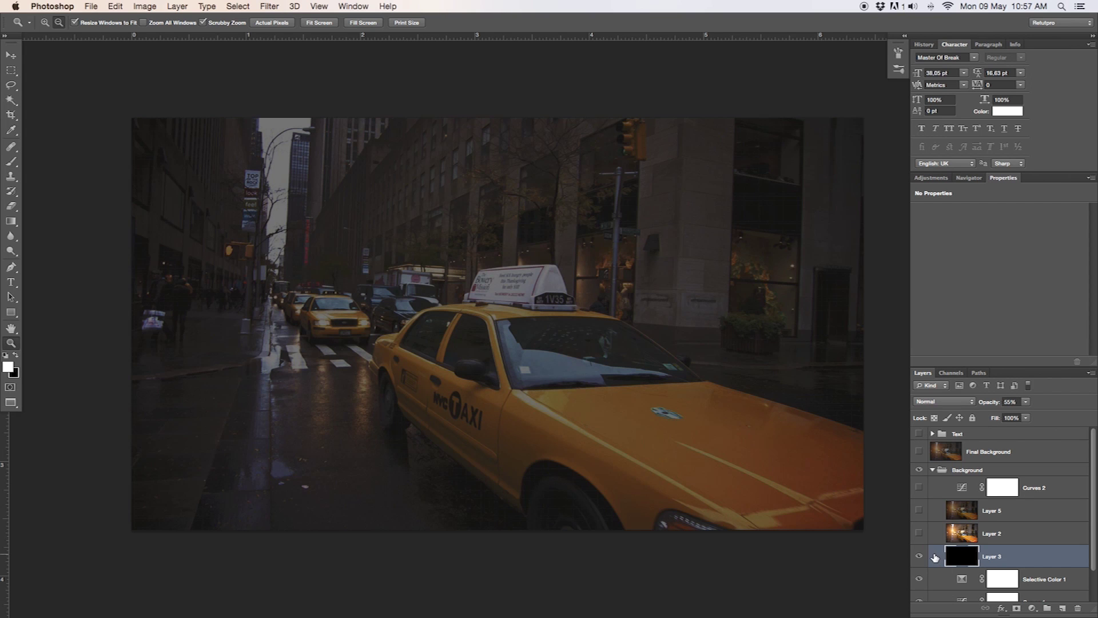
pyautogui.press('0')
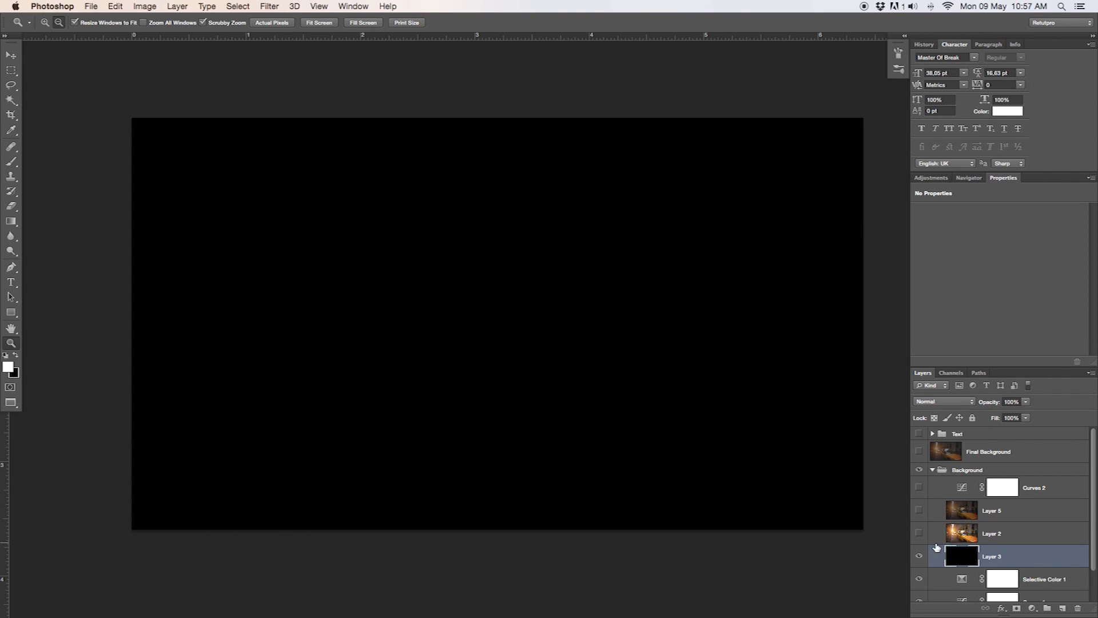
pyautogui.click(919, 555)
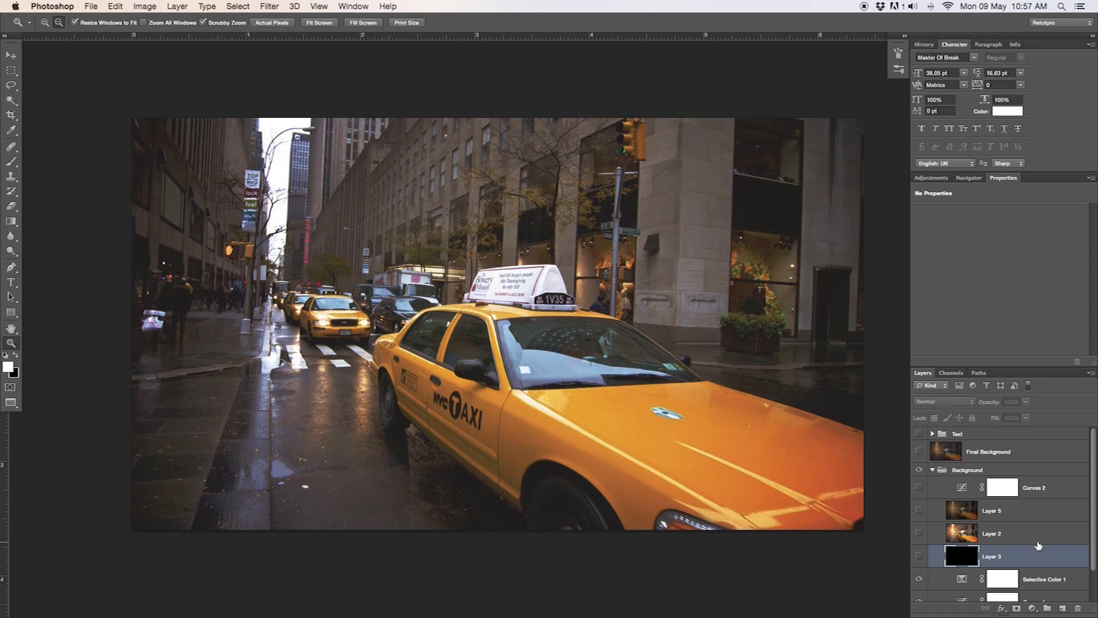
pyautogui.scroll(-1, 1087, 535)
pyautogui.click(1064, 553)
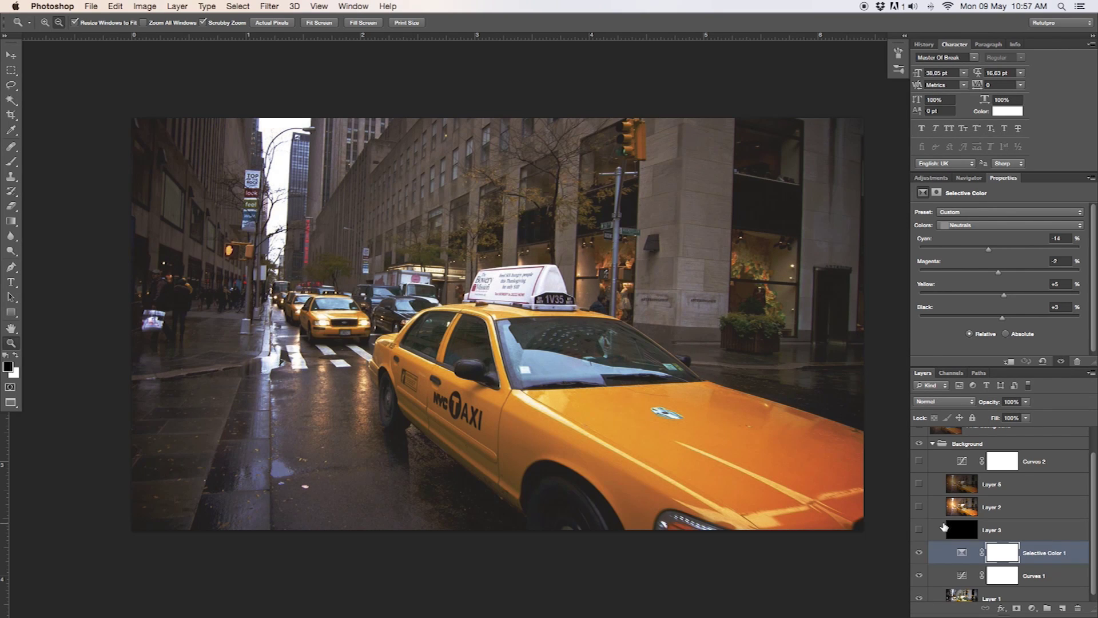
# Stamp visible layers into a new layer and apply an enlarged Knoll Light Factory flare at the street's end.
pyautogui.press('super+alt+shift+e')
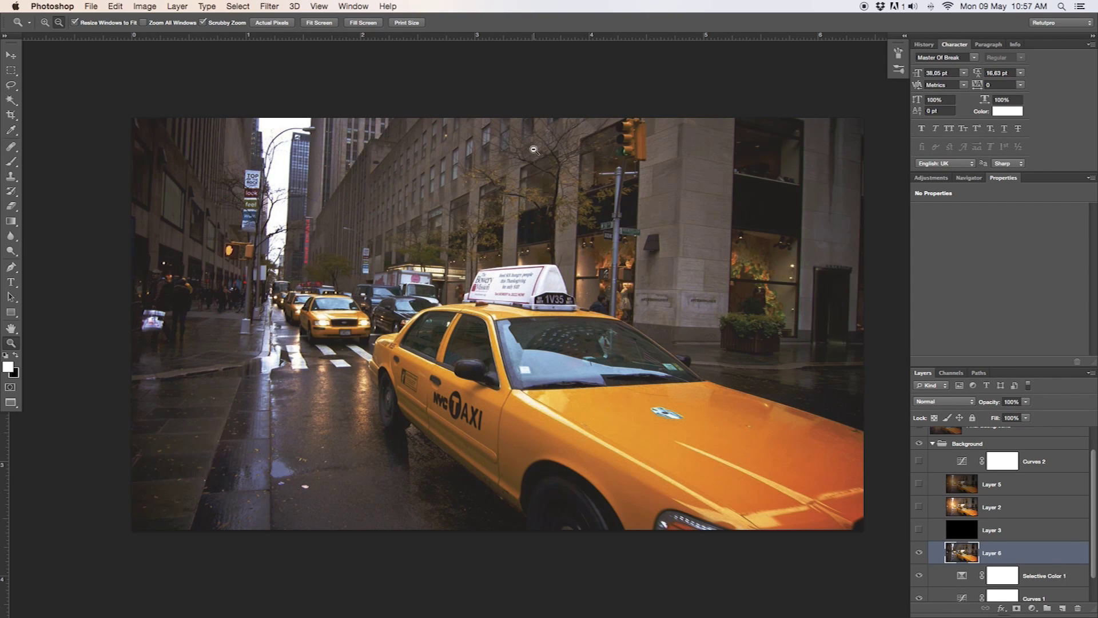
pyautogui.click(271, 6)
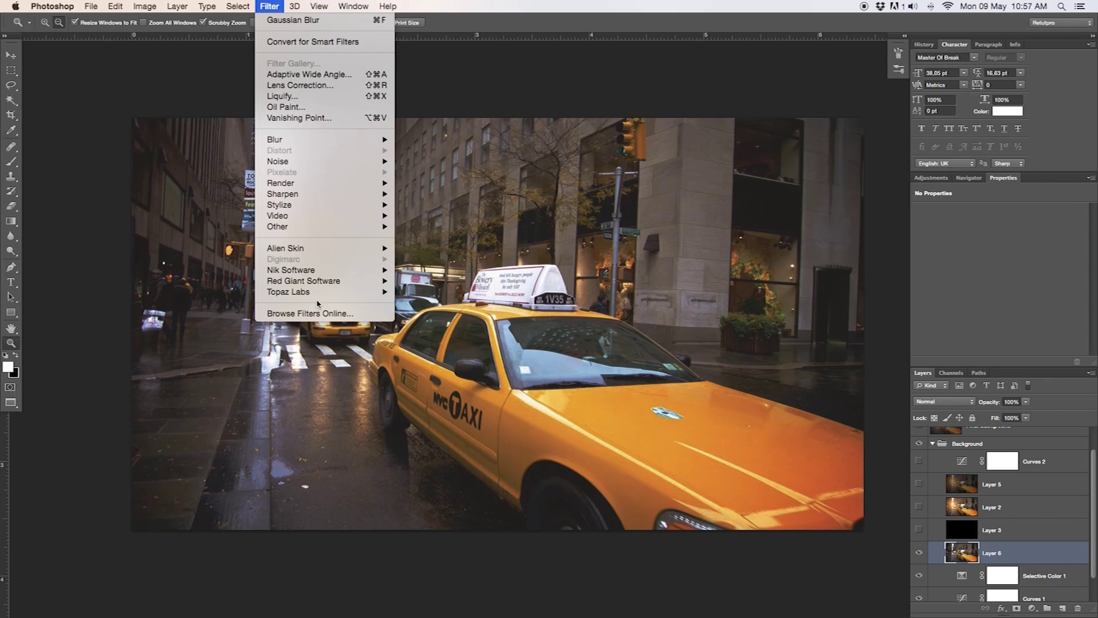
pyautogui.moveTo(318, 283)
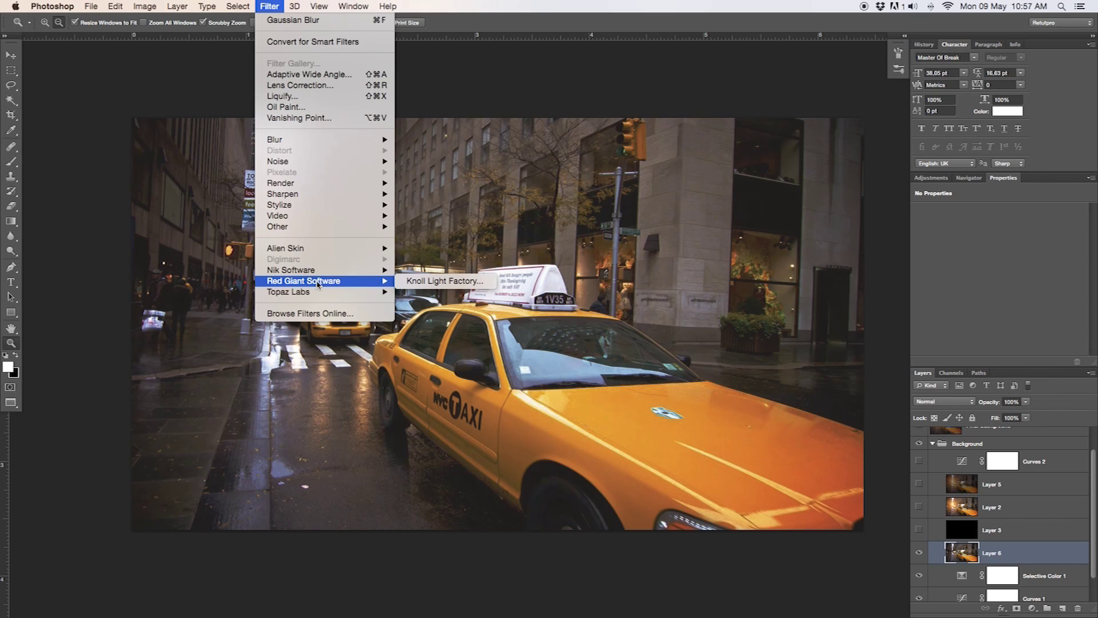
pyautogui.click(468, 286)
pyautogui.click(503, 241)
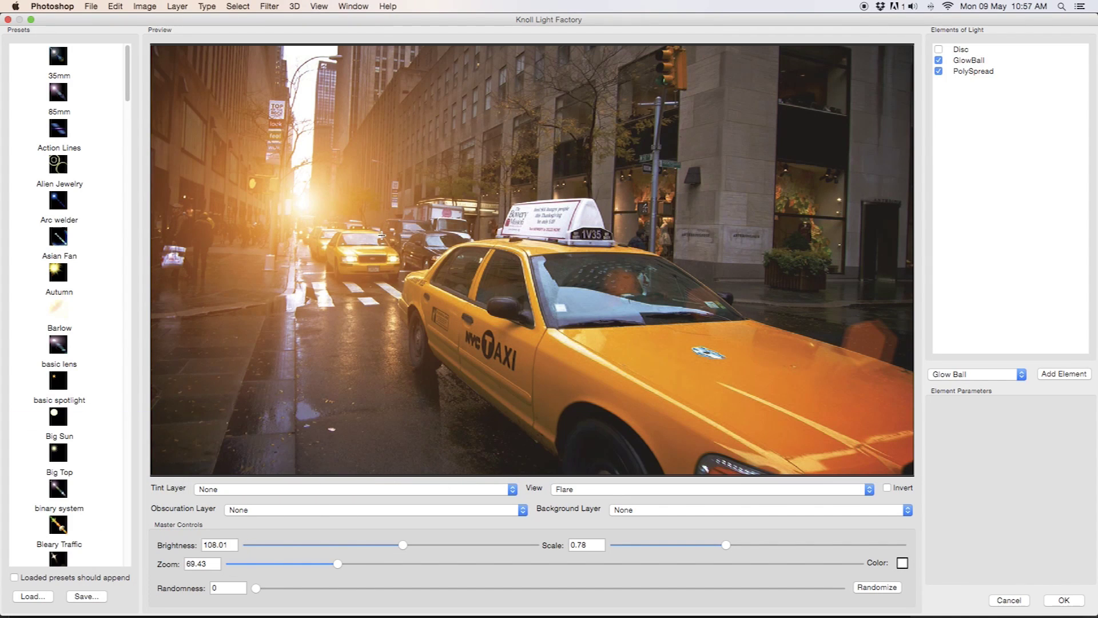
pyautogui.moveTo(309, 207)
pyautogui.mouseDown()
pyautogui.moveTo(446, 209)
pyautogui.moveTo(300, 215)
pyautogui.mouseUp()
pyautogui.moveTo(726, 545); pyautogui.dragTo(776, 544)
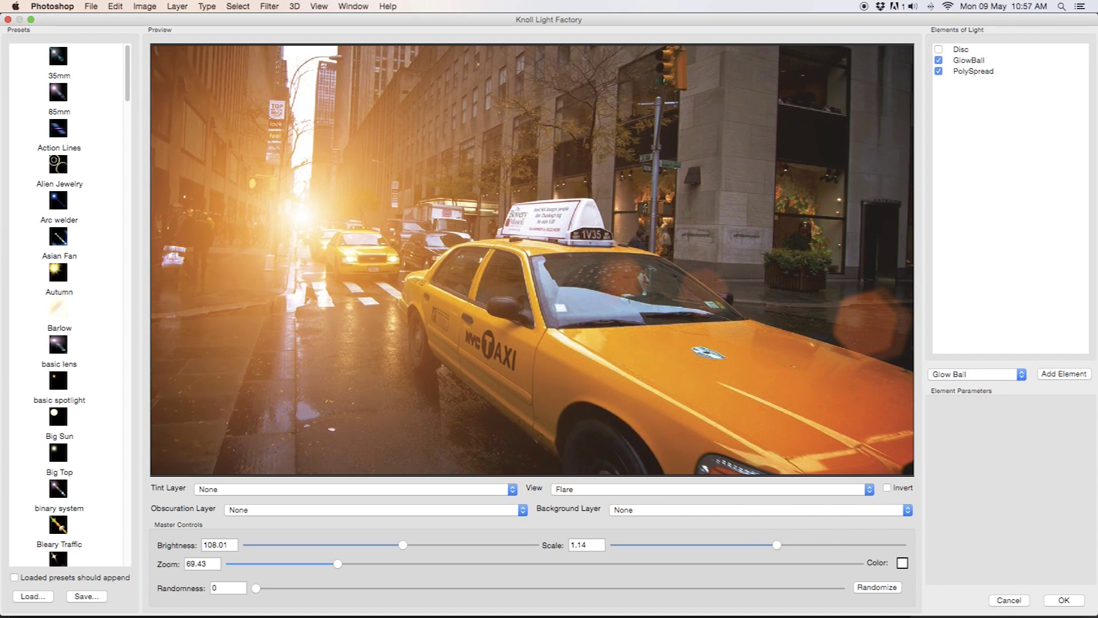
pyautogui.click(1027, 601)
# Show the flared Layer 2 and set its opacity to 100%.
pyautogui.click(920, 508)
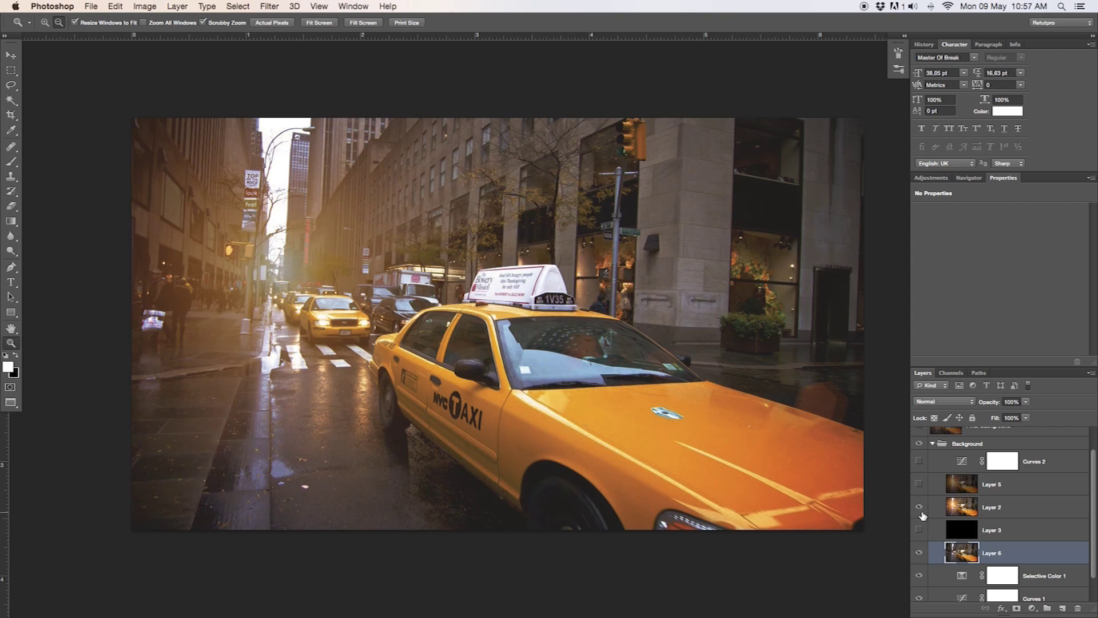
pyautogui.click(966, 507)
pyautogui.press('5')
pyautogui.press('2')
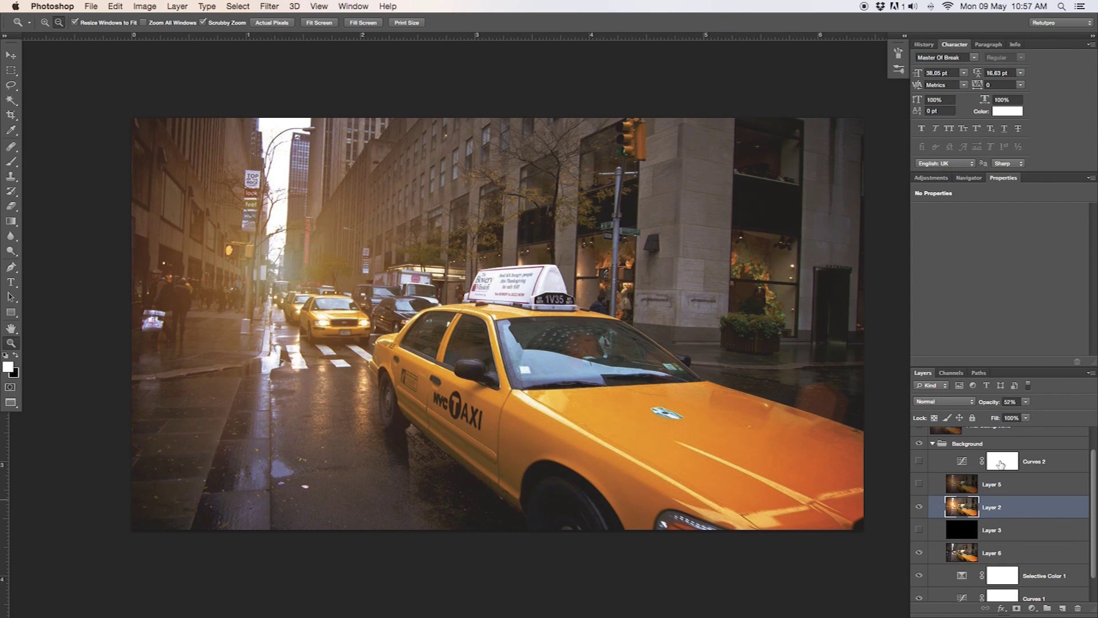
pyautogui.press('9')
pyautogui.press('9')
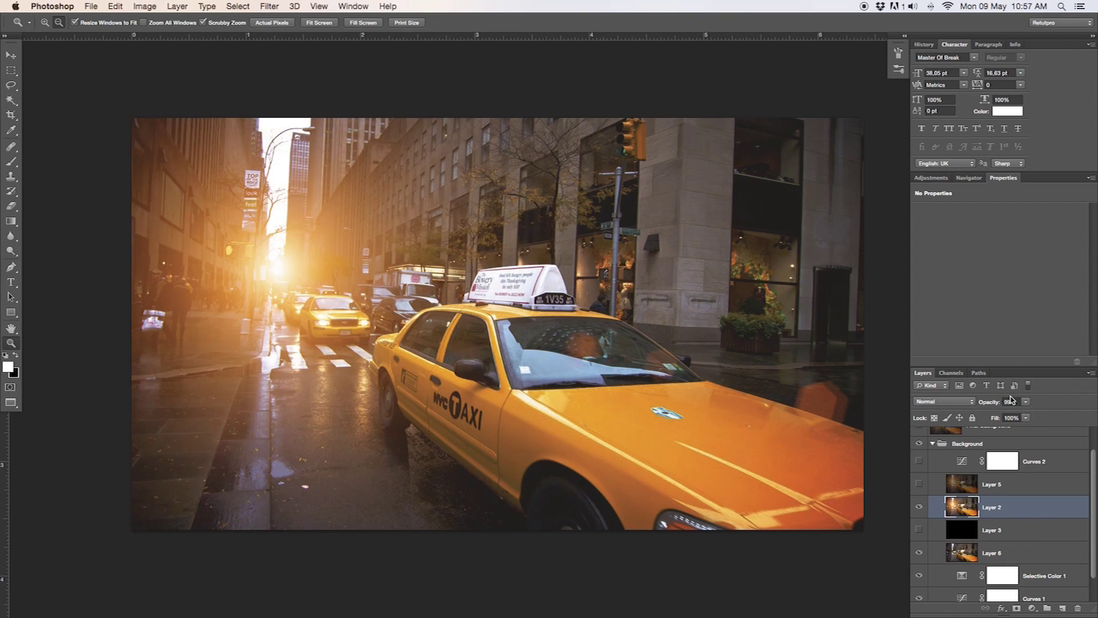
pyautogui.moveTo(994, 402); pyautogui.dragTo(997, 403)
pyautogui.click(977, 504)
# Turn on Layer 3 and lower Layer 2's opacity to about 51%.
pyautogui.click(972, 525)
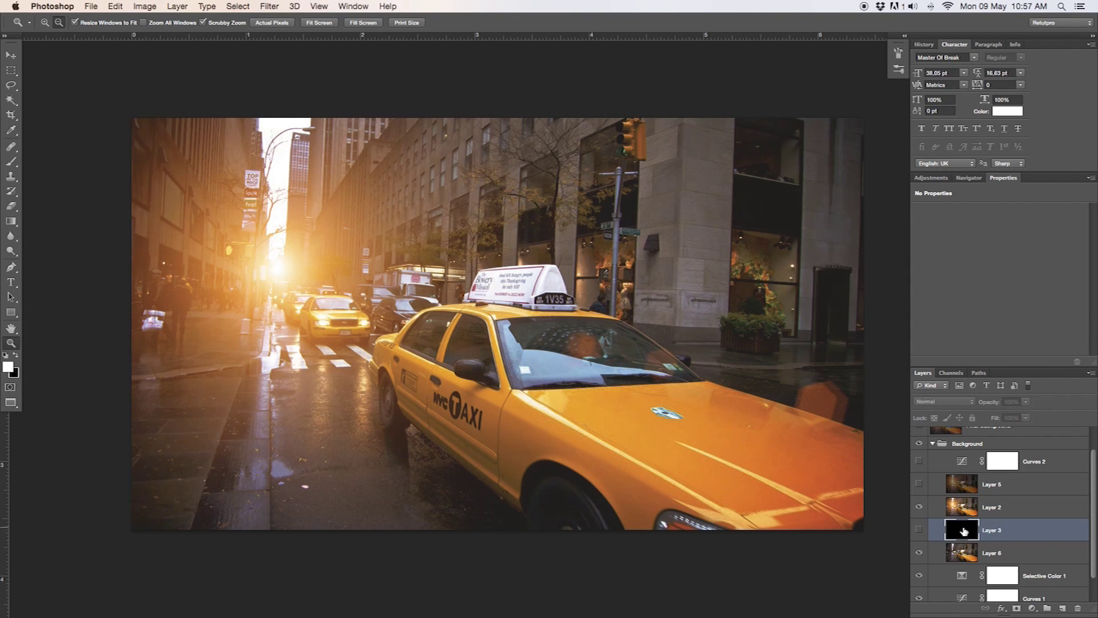
pyautogui.click(919, 529)
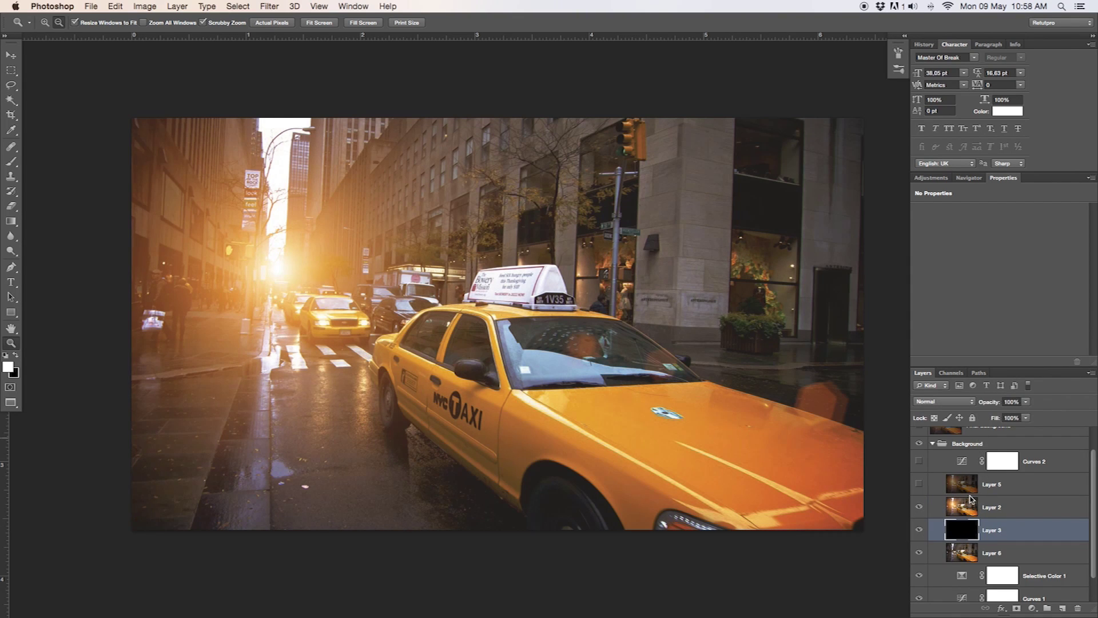
pyautogui.click(971, 513)
pyautogui.moveTo(994, 402); pyautogui.dragTo(962, 402)
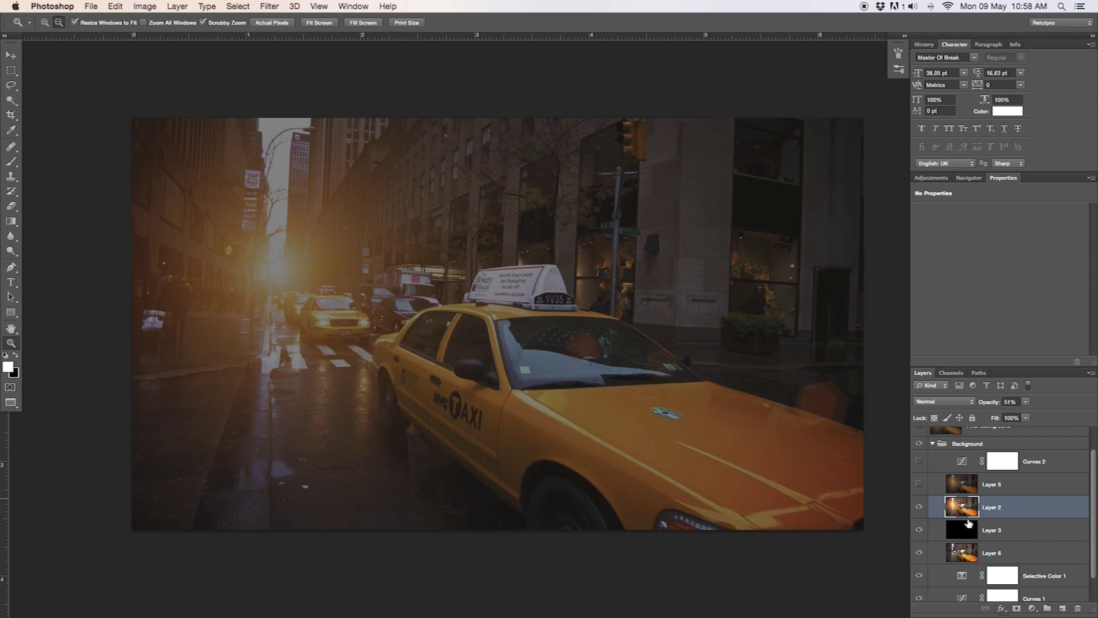
pyautogui.click(927, 489)
pyautogui.click(920, 485)
pyautogui.click(919, 485)
pyautogui.click(920, 485)
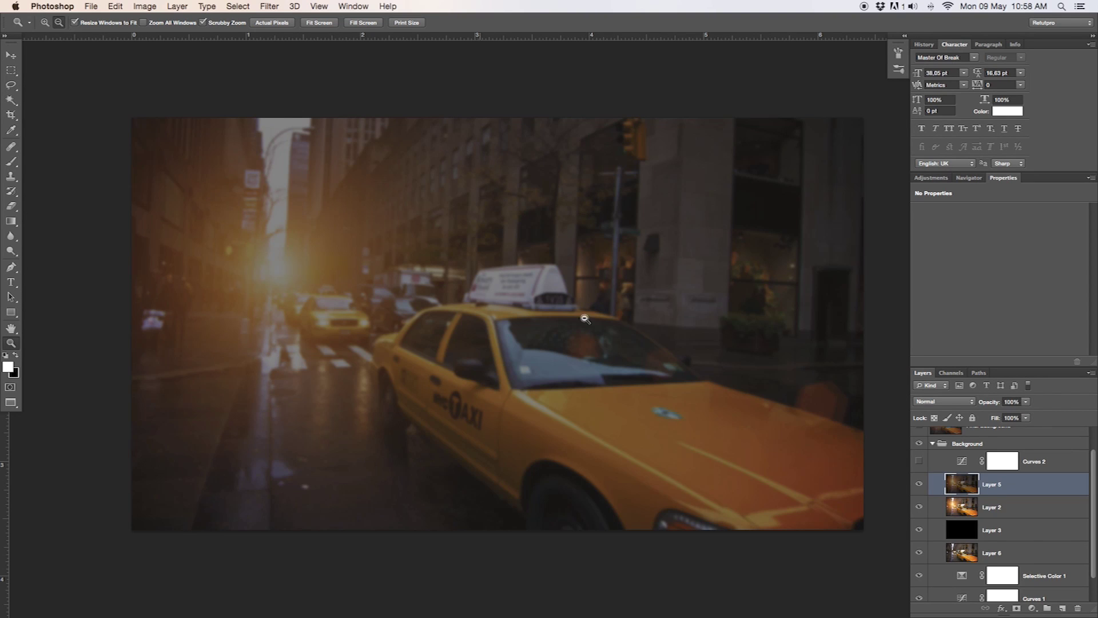
pyautogui.click(987, 503)
pyautogui.click(919, 484)
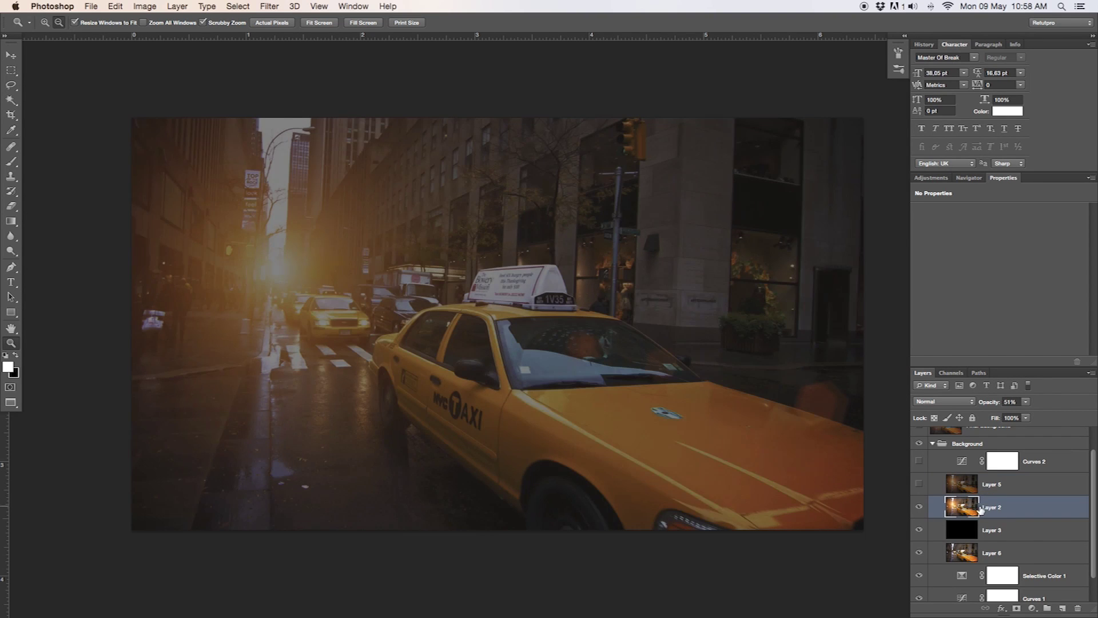
pyautogui.click(258, 6)
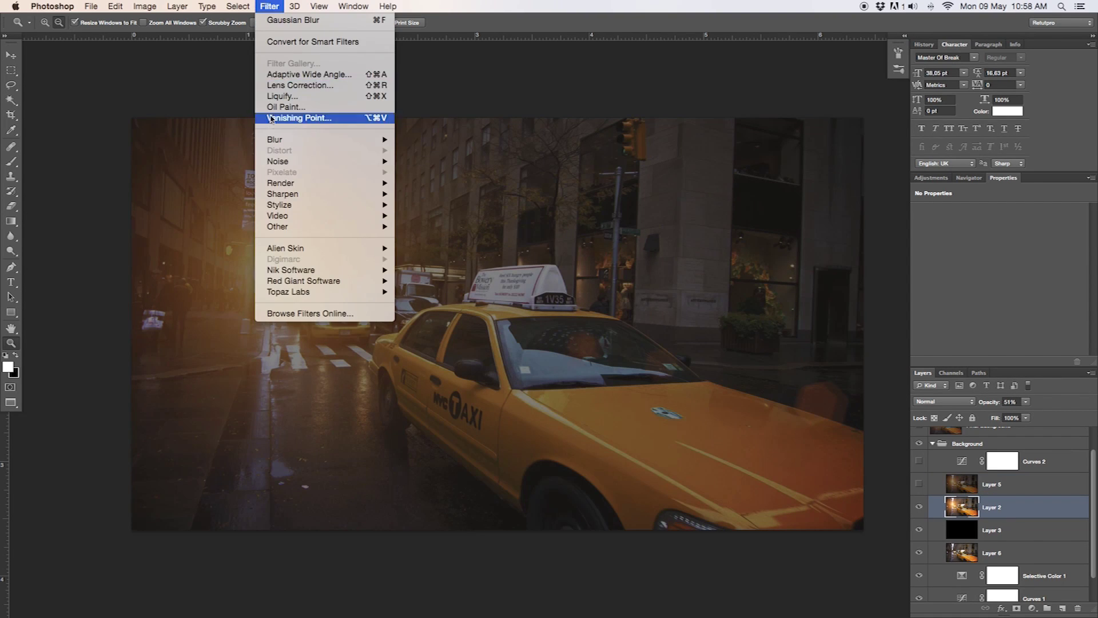
pyautogui.moveTo(303, 140)
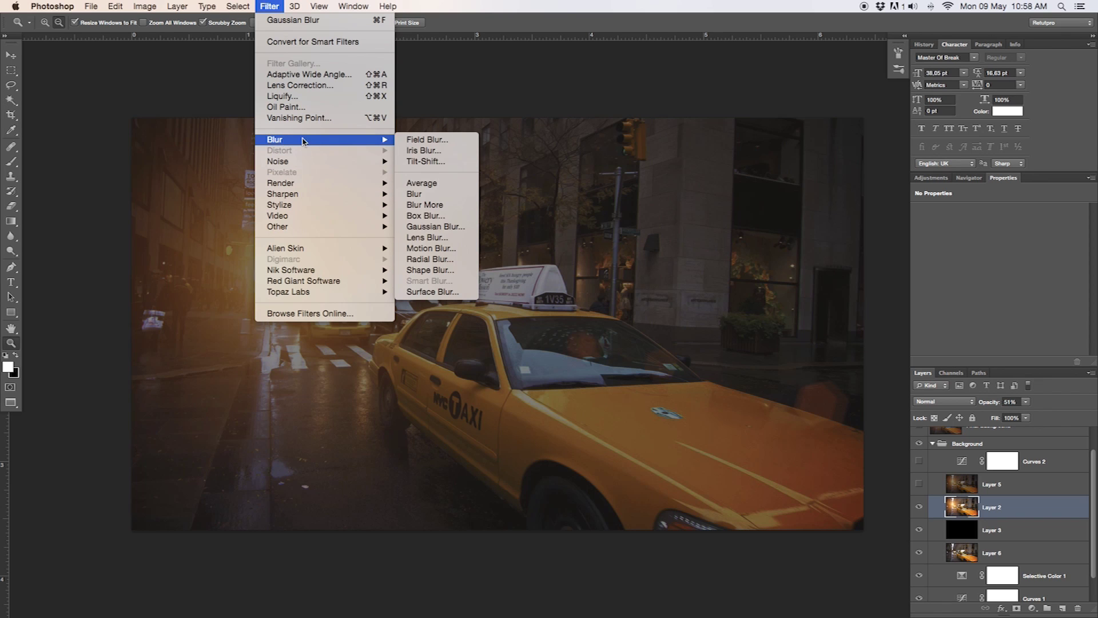
pyautogui.click(436, 227)
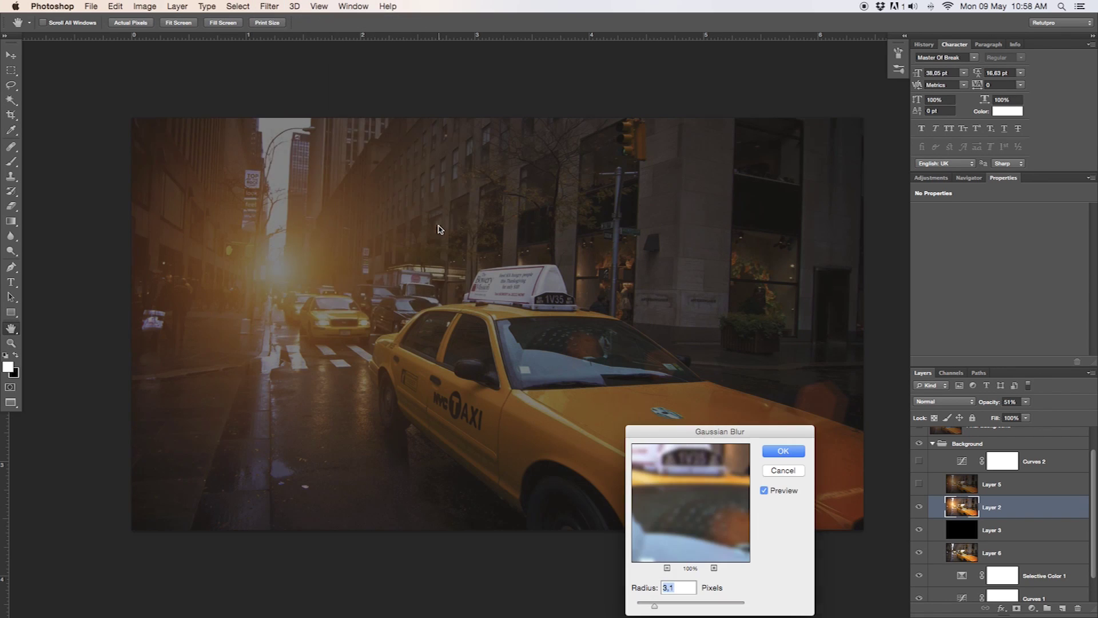
pyautogui.moveTo(662, 444); pyautogui.dragTo(760, 166)
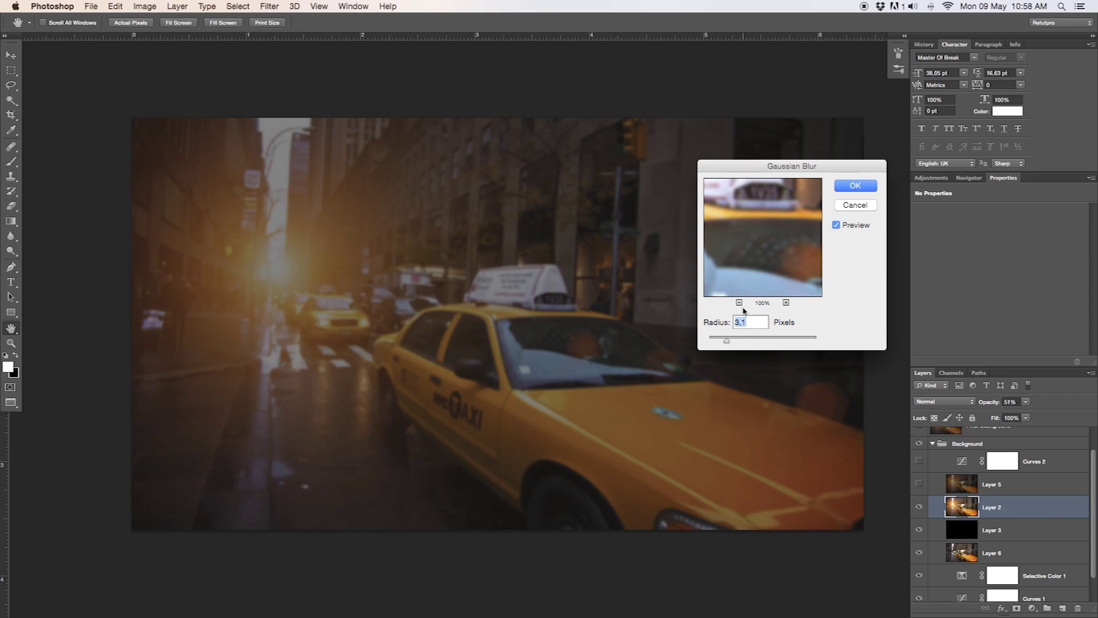
pyautogui.click(852, 205)
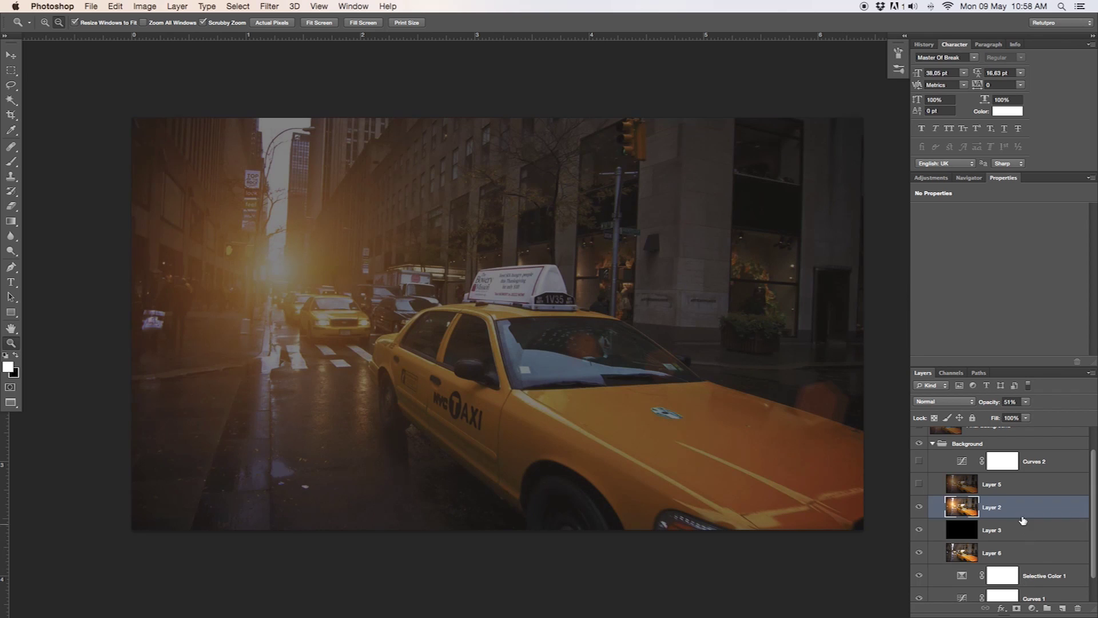
# Show the blurred Layer 5, comparing the image with and without it.
pyautogui.click(929, 485)
pyautogui.click(920, 485)
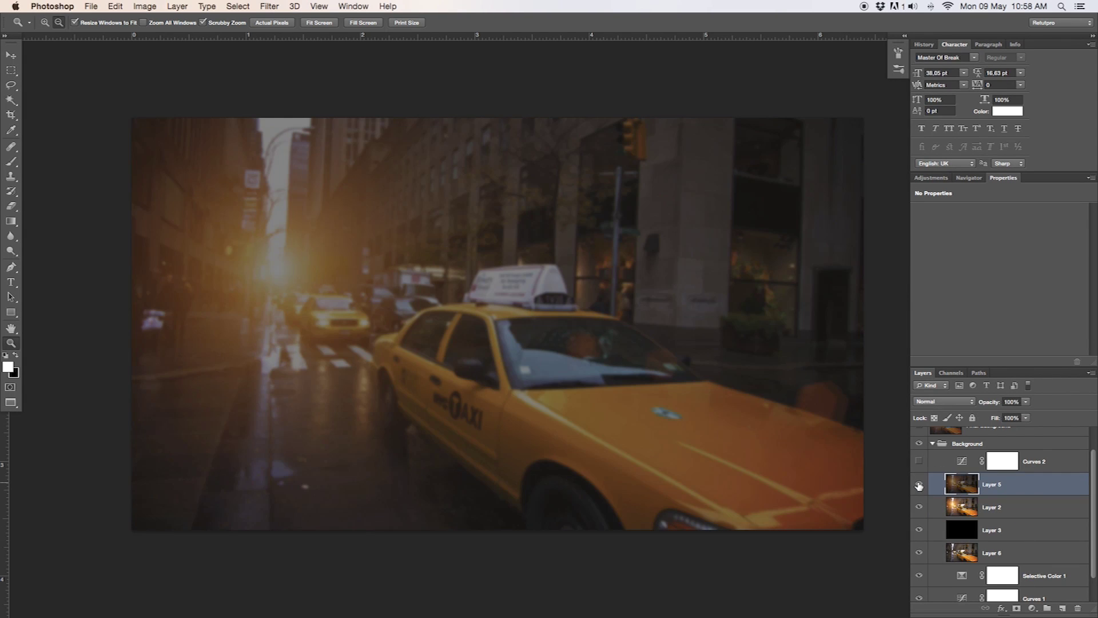
pyautogui.click(919, 486)
pyautogui.click(919, 486)
pyautogui.click(919, 486)
pyautogui.click(920, 487)
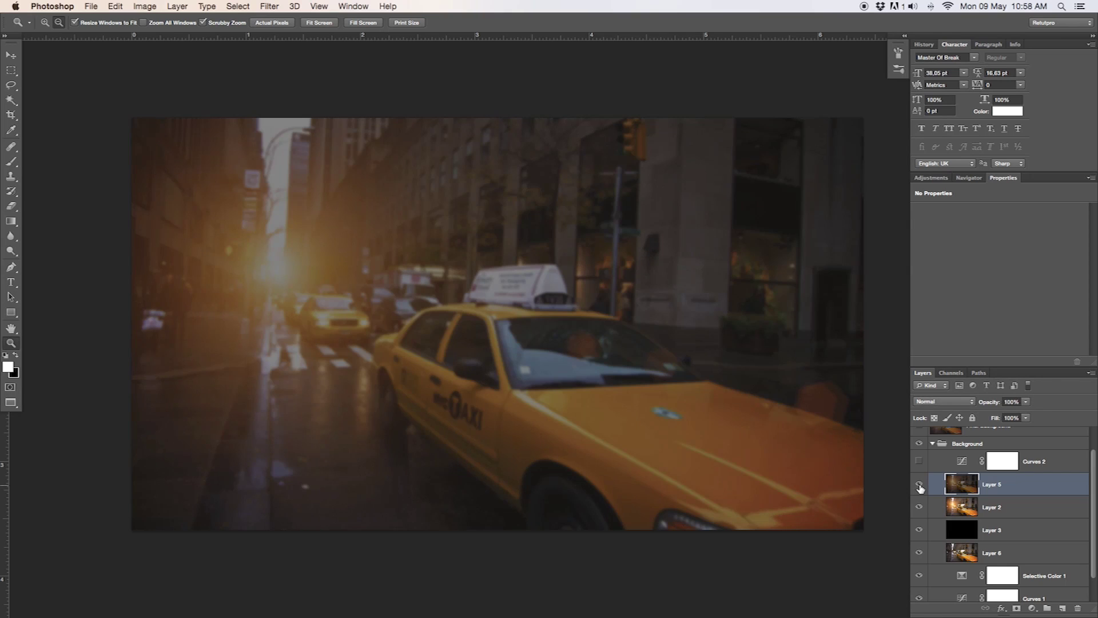
# Switch on Curves 2, toggling it repeatedly to compare before leaving it on.
pyautogui.click(945, 466)
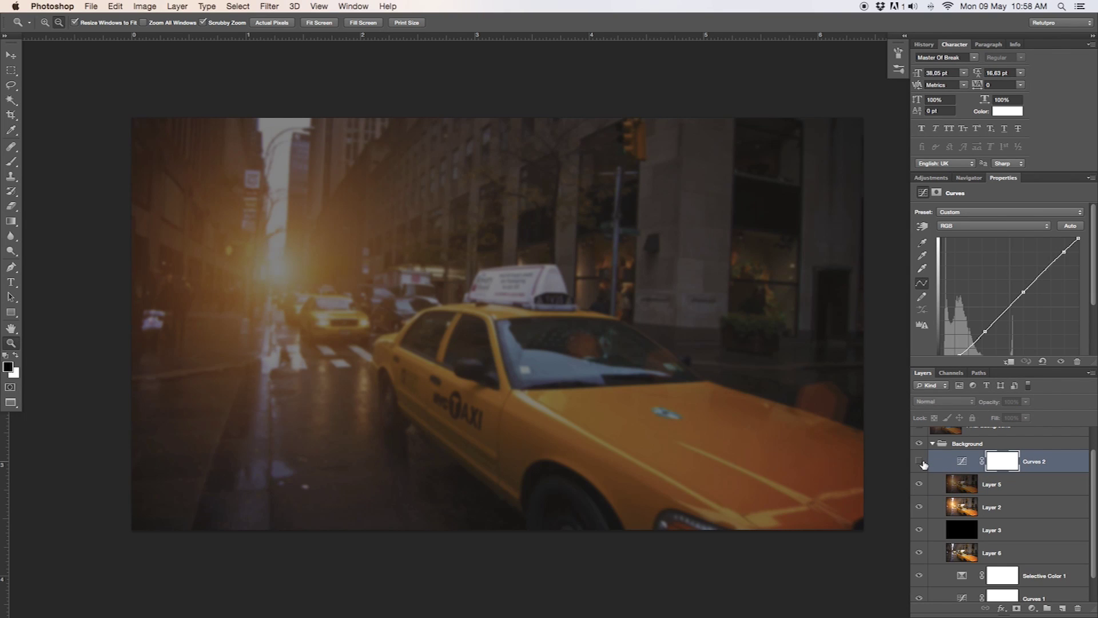
pyautogui.click(919, 462)
pyautogui.click(920, 463)
pyautogui.click(919, 462)
pyautogui.click(919, 463)
pyautogui.click(919, 463)
pyautogui.click(920, 463)
pyautogui.click(920, 462)
pyautogui.click(920, 462)
pyautogui.click(919, 463)
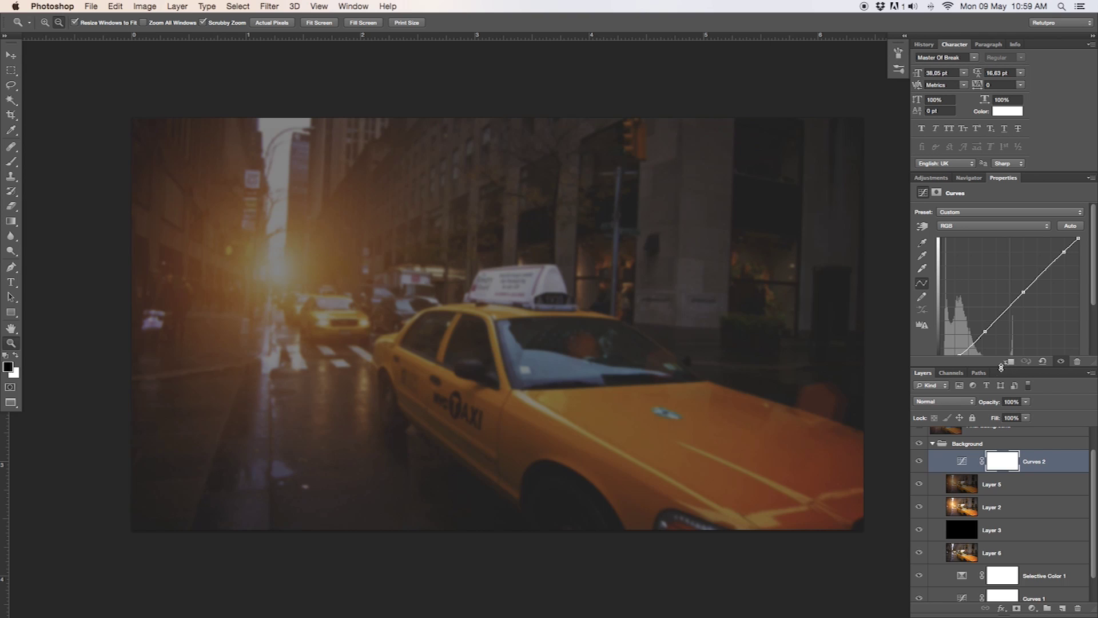
# Raise the Curves 2 black point to fade the shadows.
pyautogui.moveTo(1001, 367); pyautogui.dragTo(1001, 408)
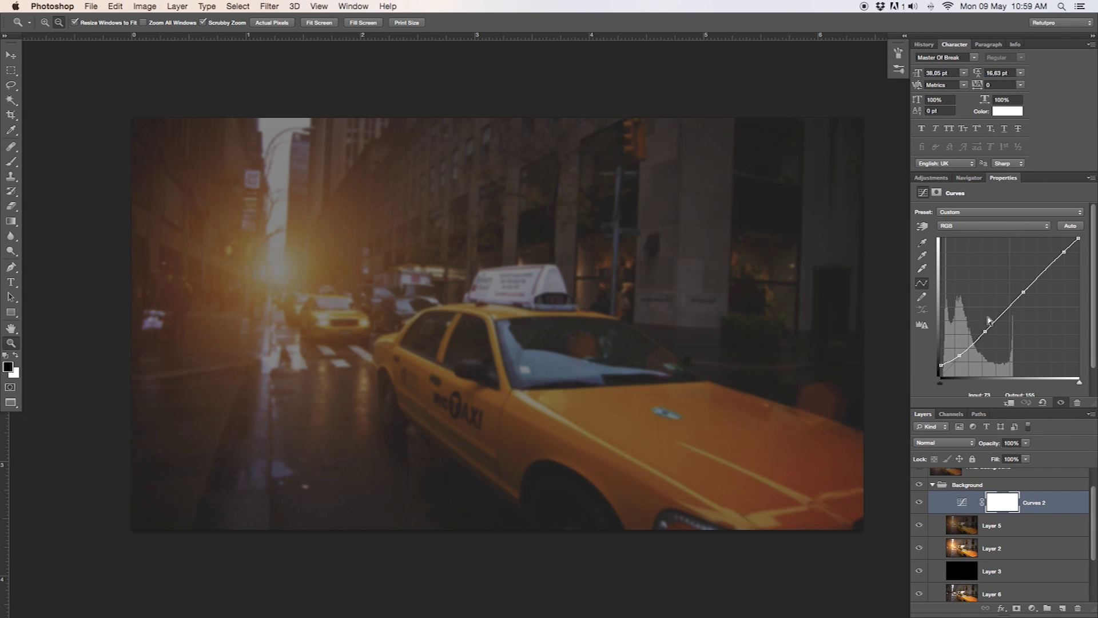
pyautogui.click(941, 366)
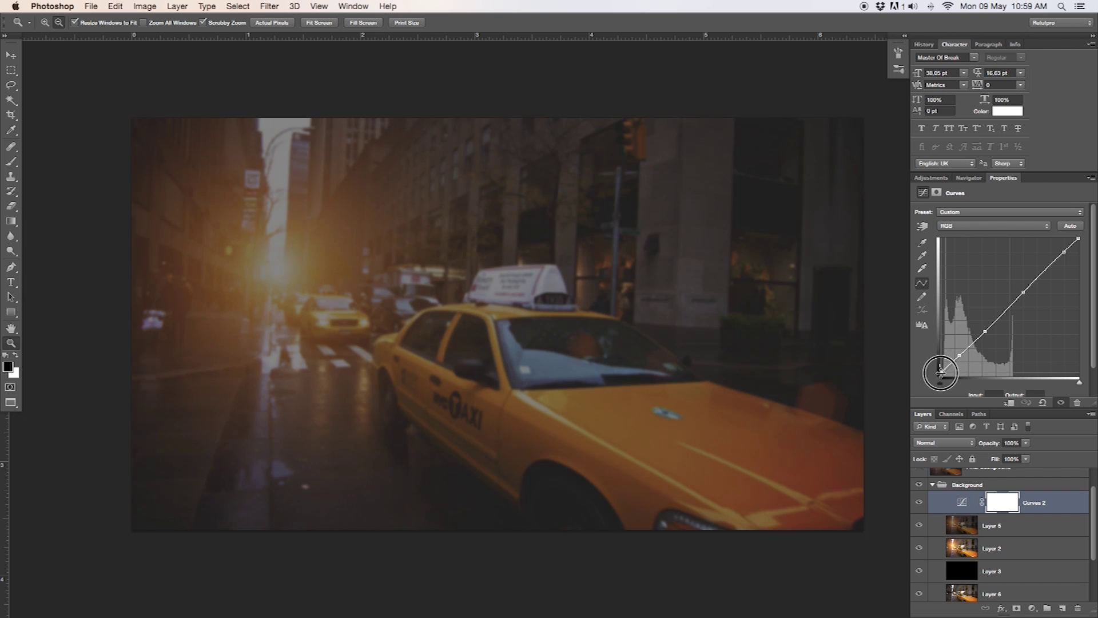
pyautogui.moveTo(941, 366); pyautogui.dragTo(939, 362)
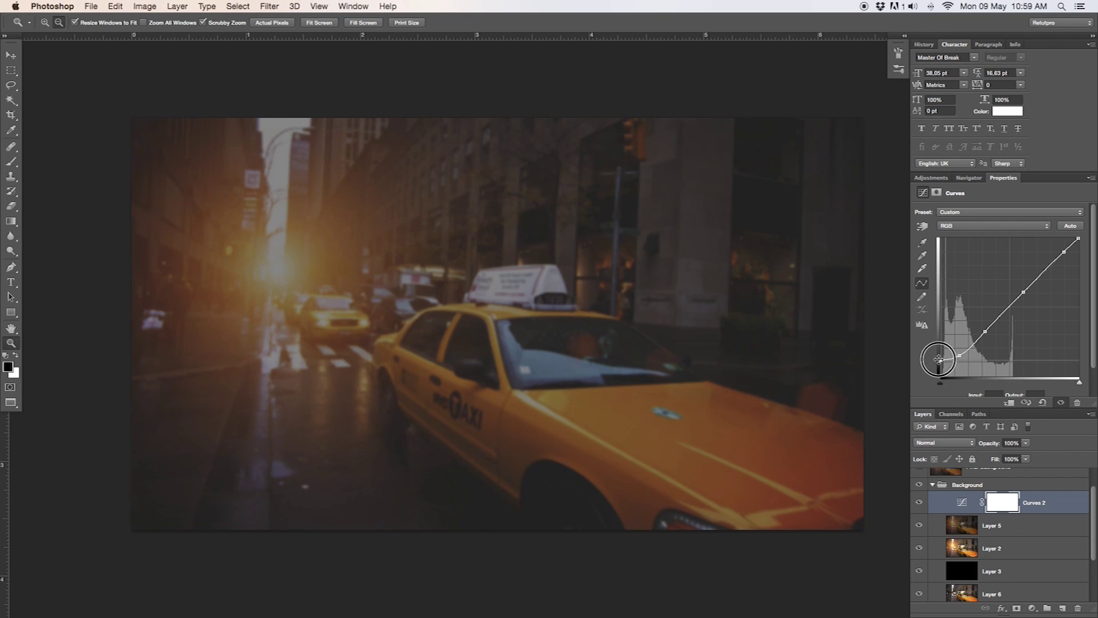
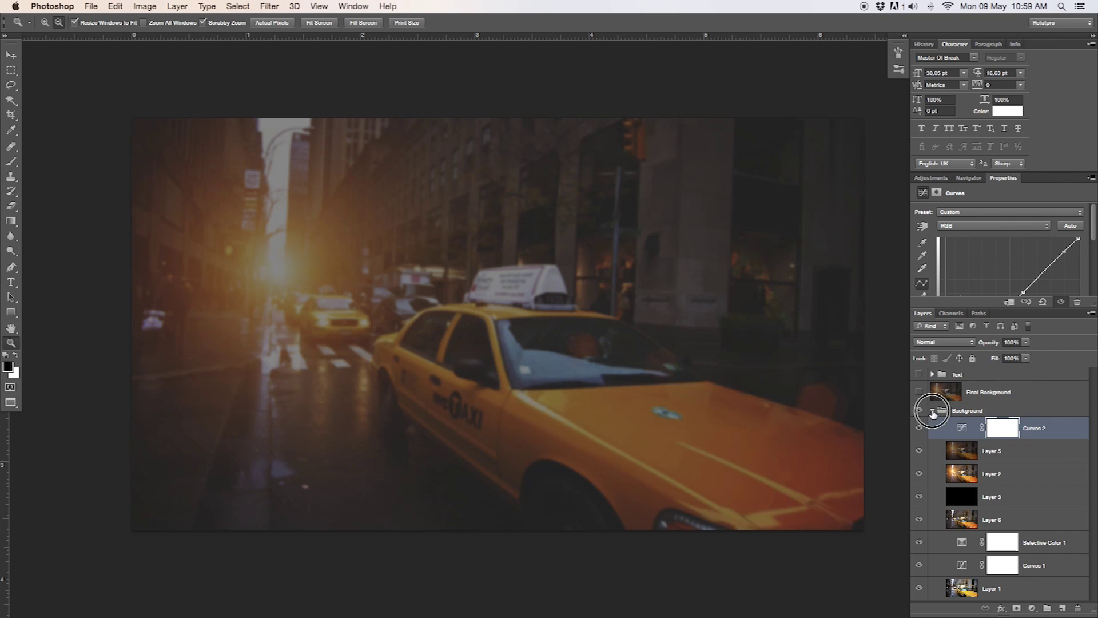
# Collapse the Background group holding the photo and its Curves darkening layers.
pyautogui.click(932, 412)
pyautogui.click(919, 410)
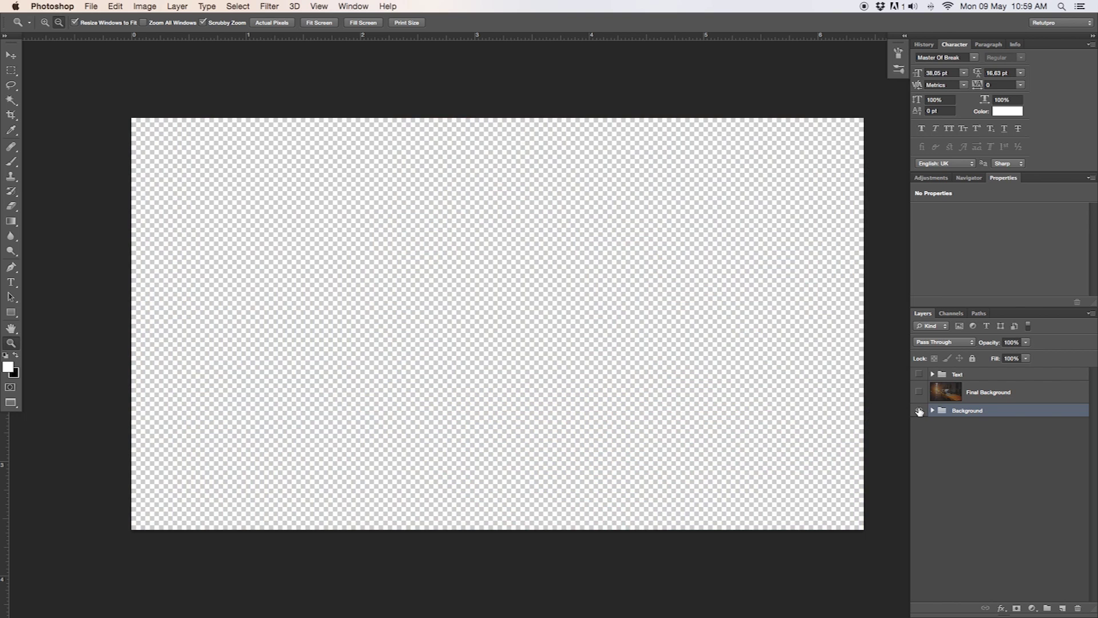
pyautogui.click(919, 411)
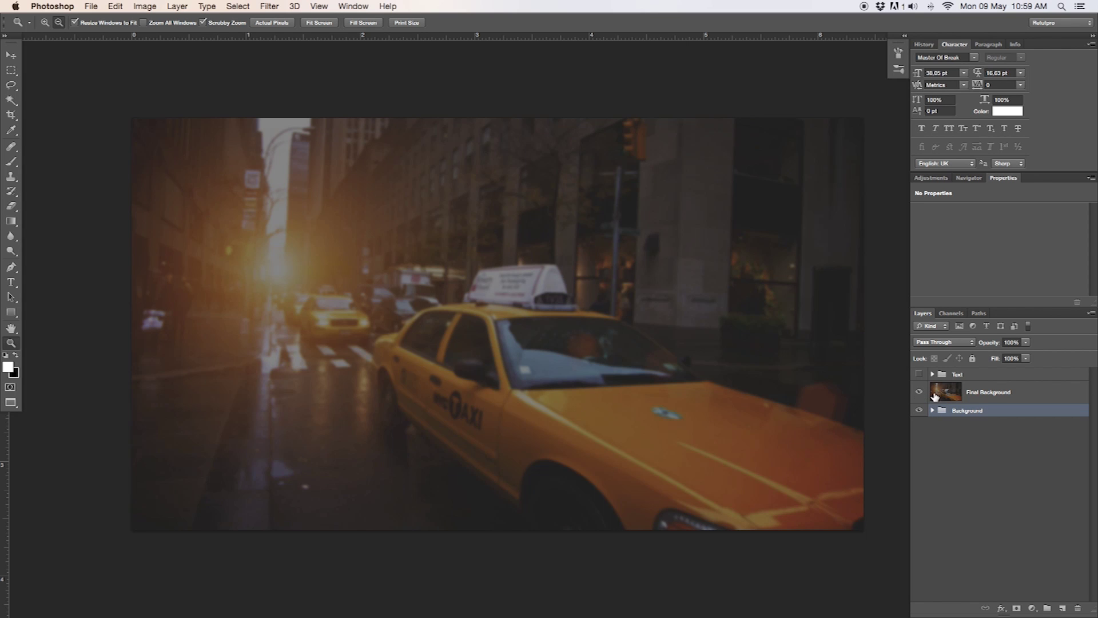
pyautogui.click(919, 392)
pyautogui.click(952, 393)
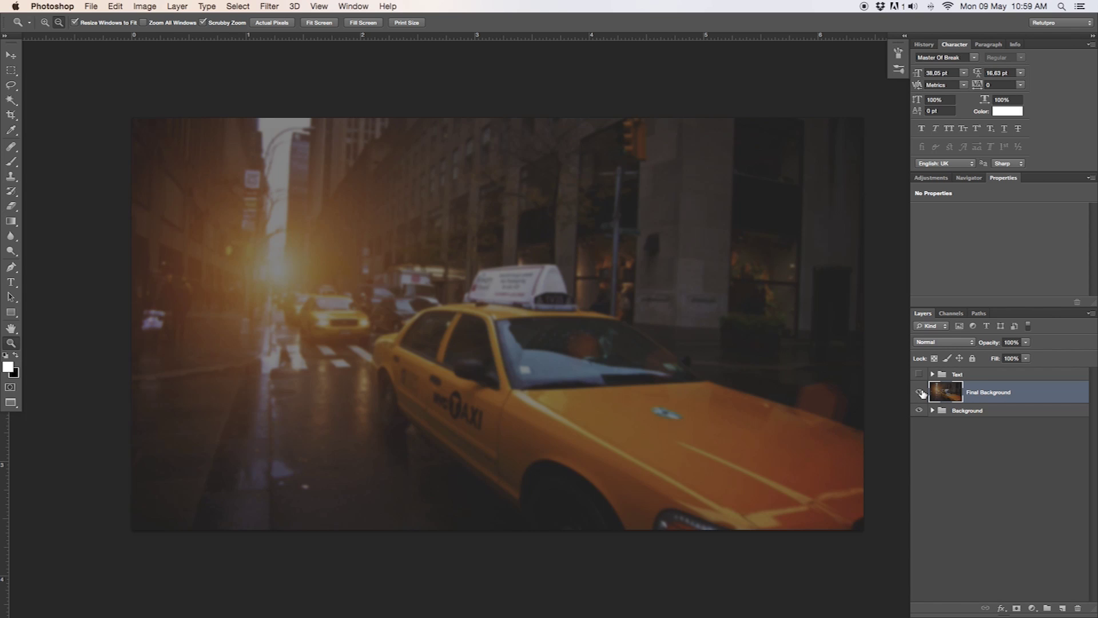
pyautogui.click(933, 411)
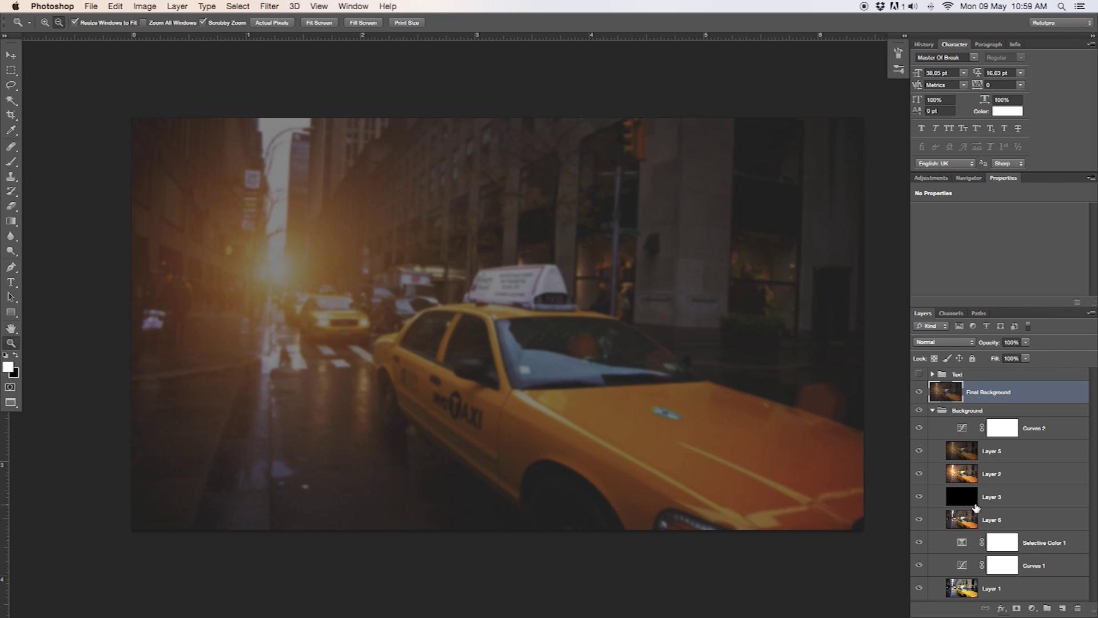
pyautogui.click(926, 412)
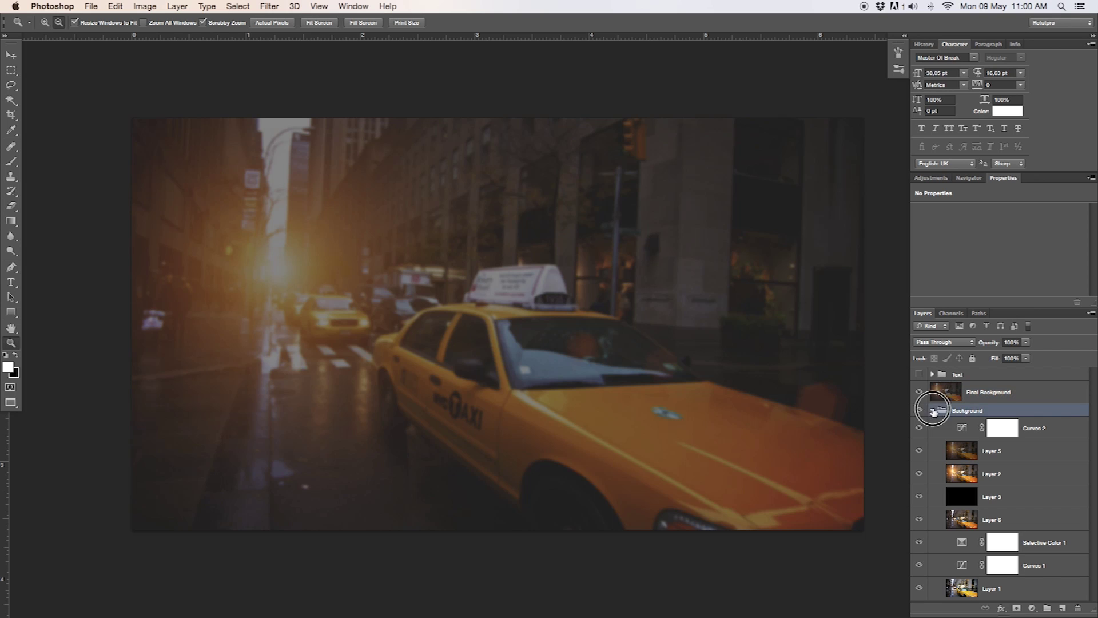
pyautogui.click(933, 411)
pyautogui.click(933, 374)
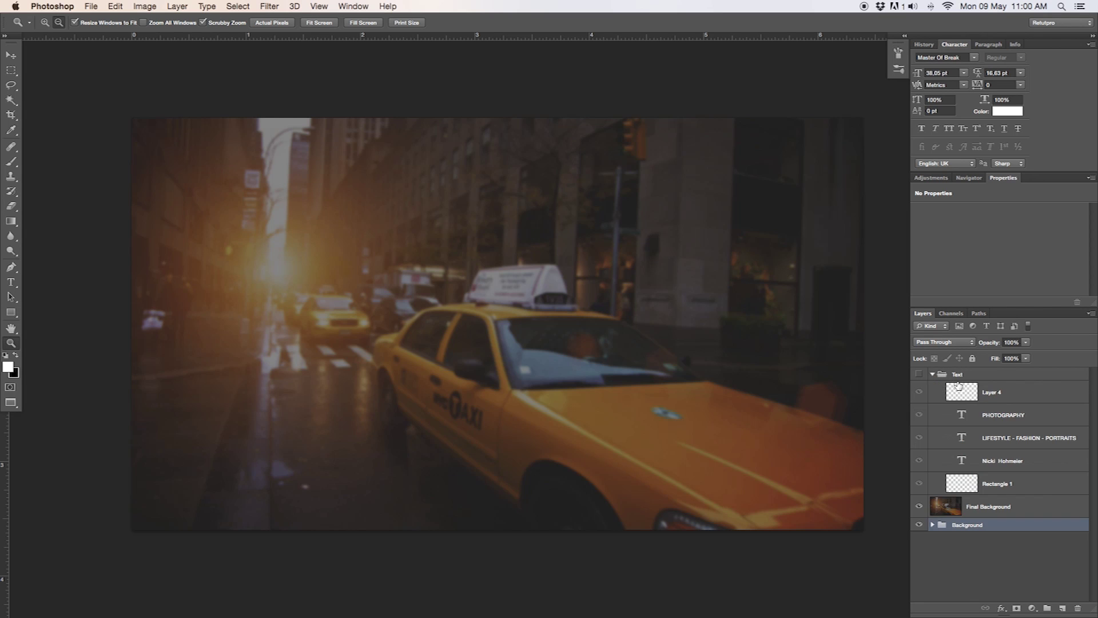
pyautogui.click(919, 375)
pyautogui.moveTo(920, 394); pyautogui.dragTo(919, 464)
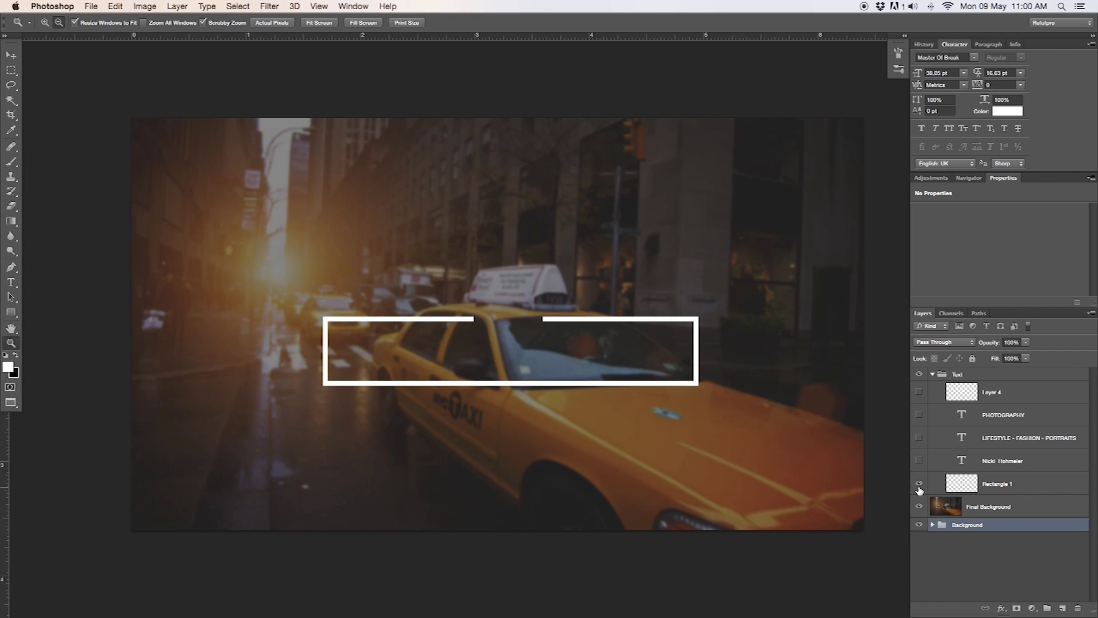
pyautogui.click(919, 461)
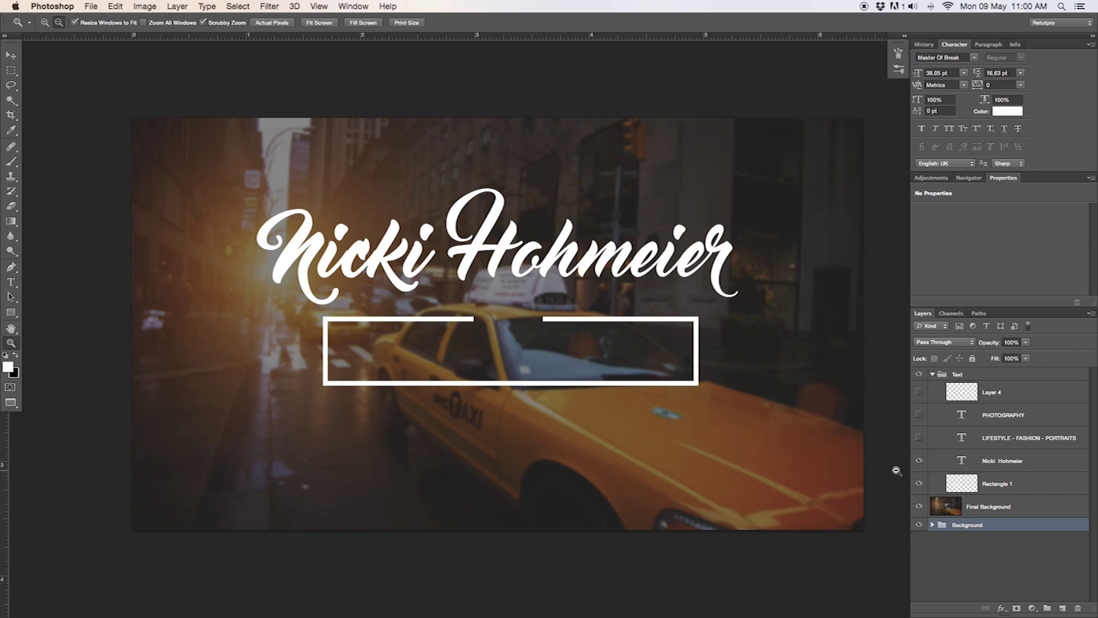
pyautogui.click(919, 437)
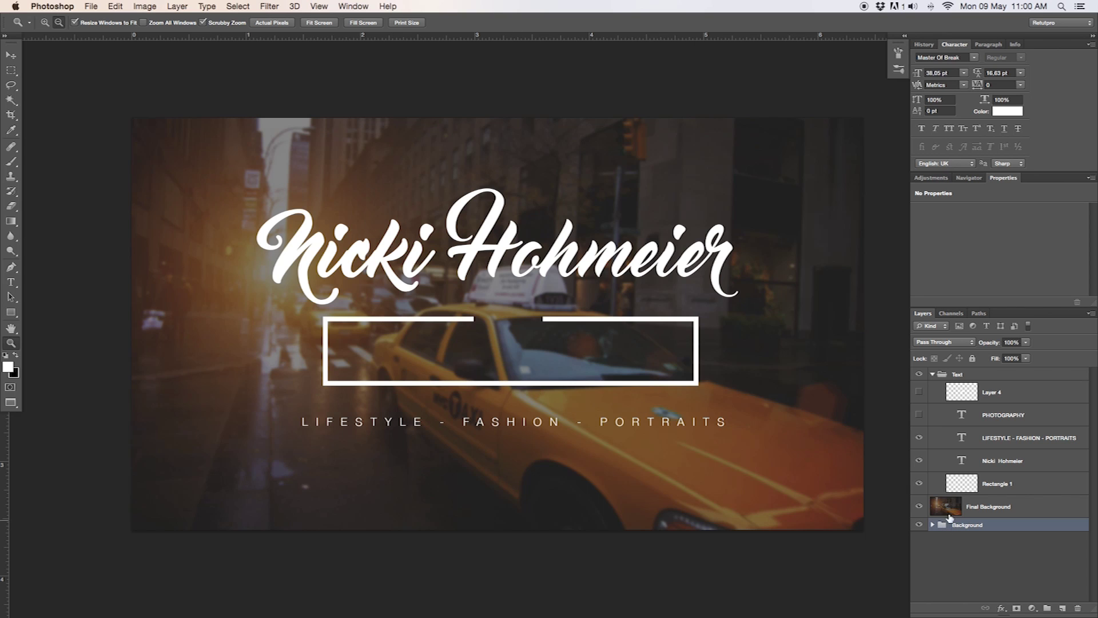
pyautogui.click(919, 415)
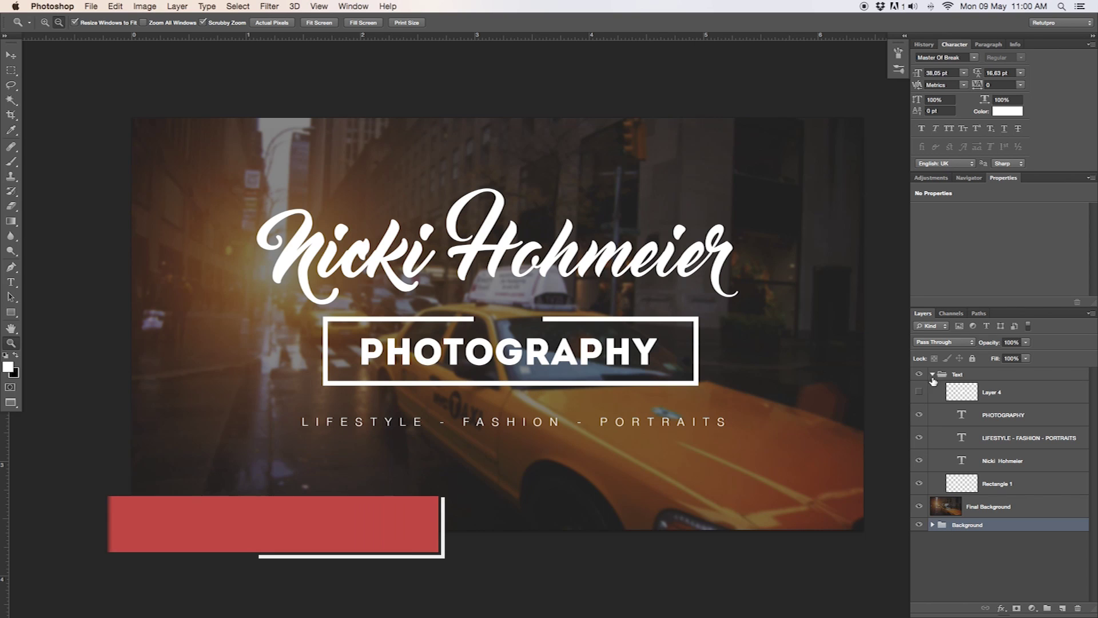
pyautogui.click(920, 392)
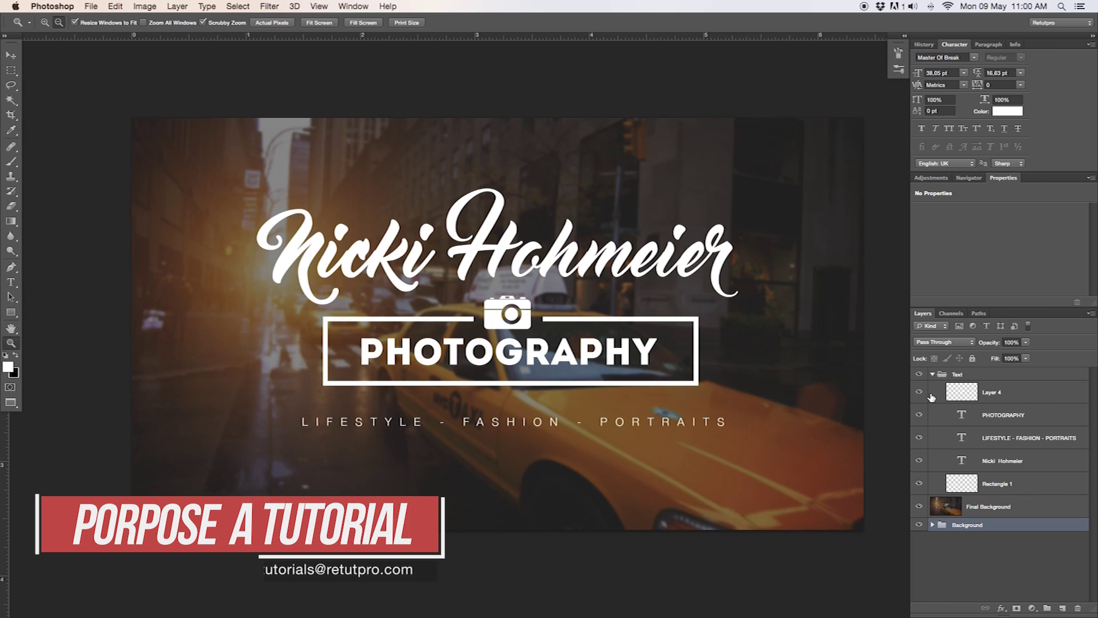
pyautogui.click(936, 395)
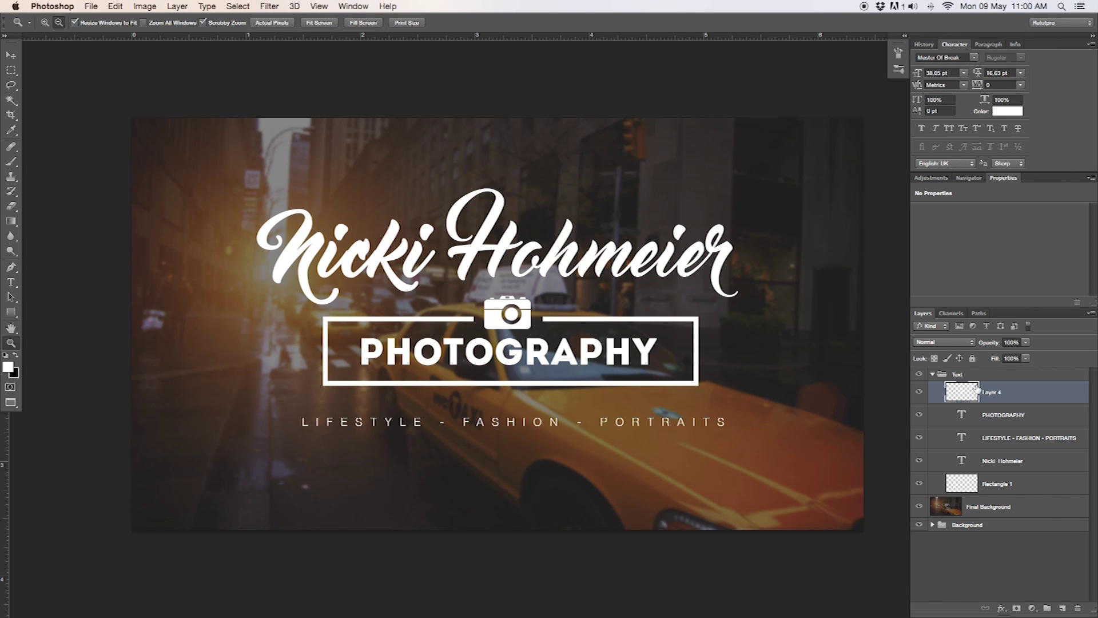
pyautogui.click(933, 374)
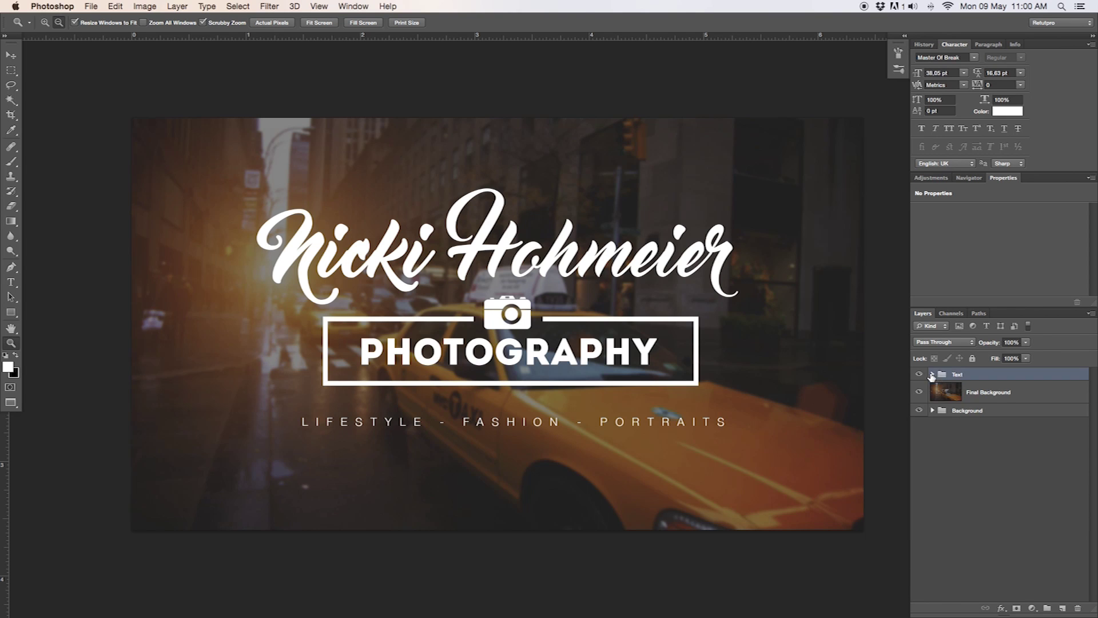
pyautogui.click(919, 374)
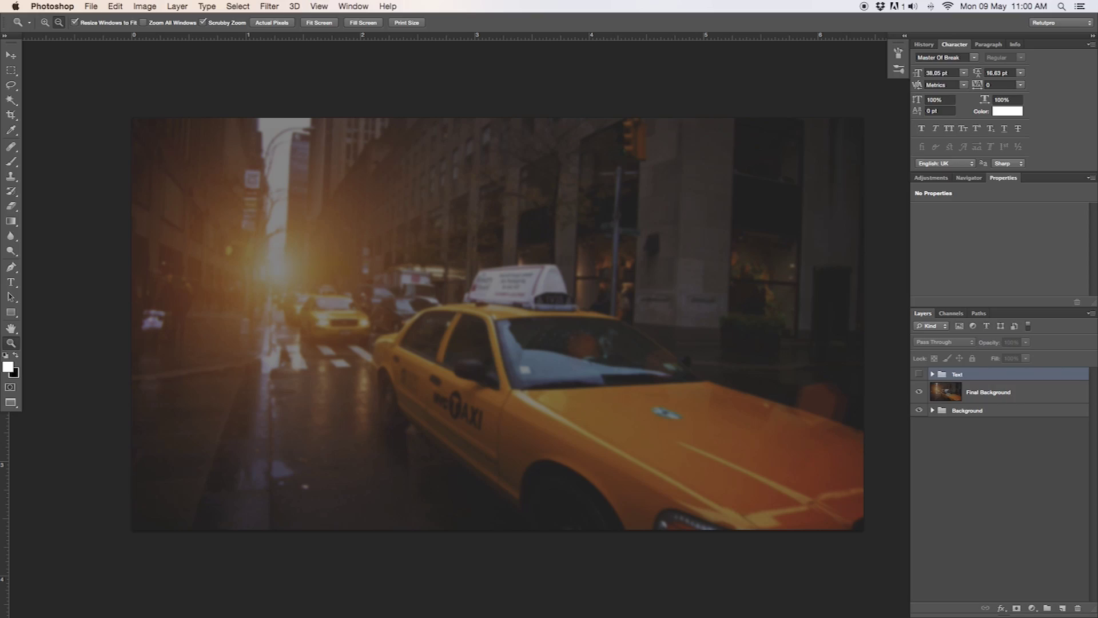
# Hide the panels, then type the photographer's name into a text box across the upper photo.
pyautogui.press('Tab')
pyautogui.press('Tab')
pyautogui.press('t')
pyautogui.moveTo(207, 152); pyautogui.dragTo(808, 338)
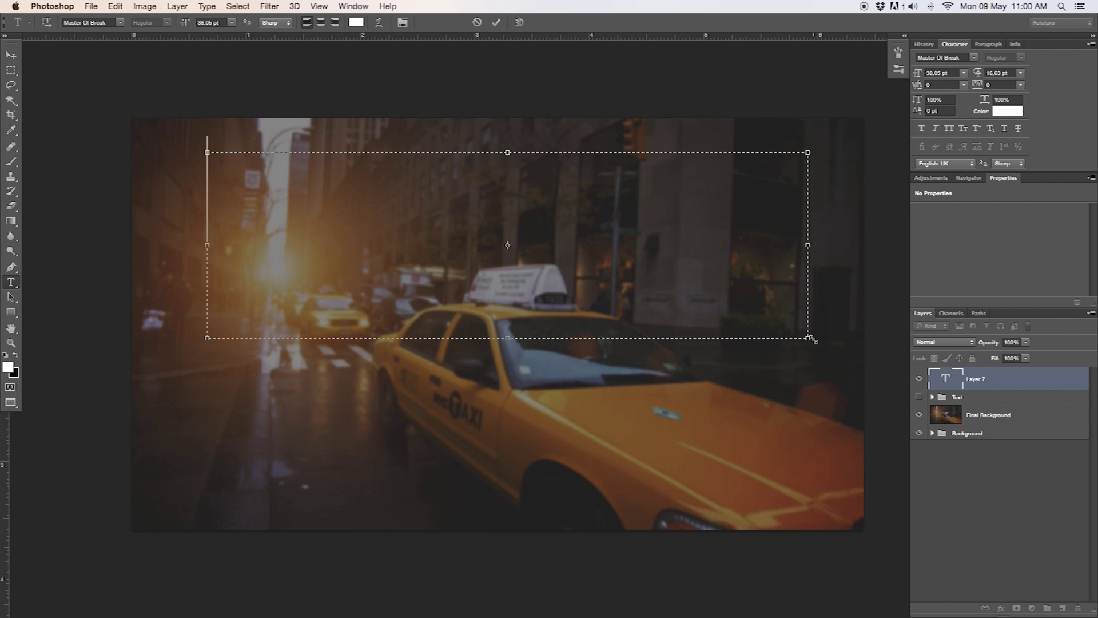
pyautogui.write('Nic')
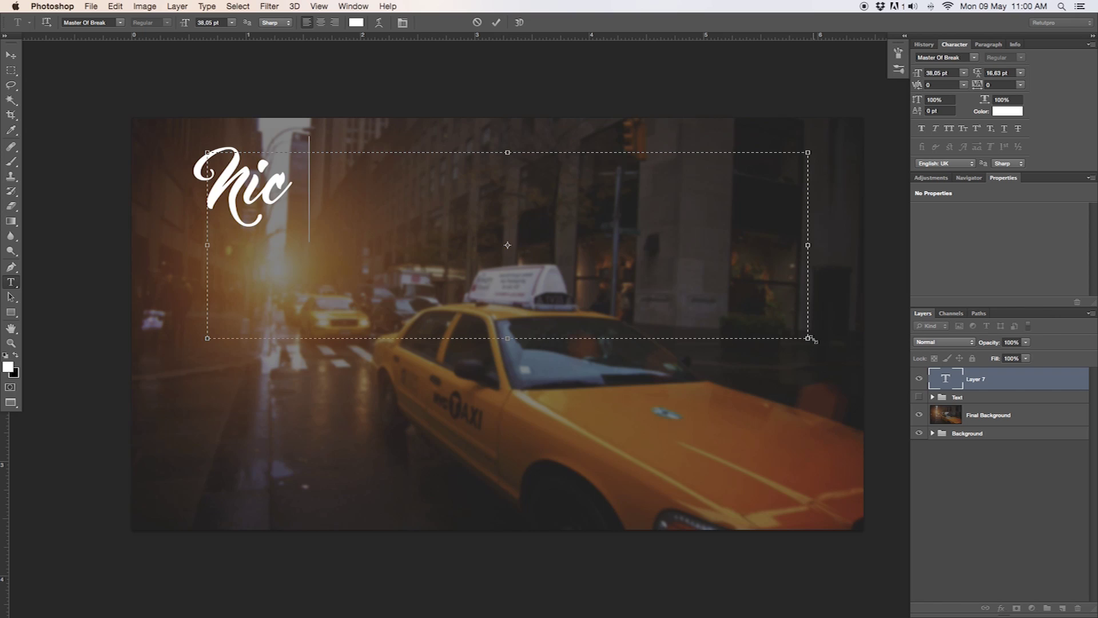
pyautogui.write('kiHohmeier')
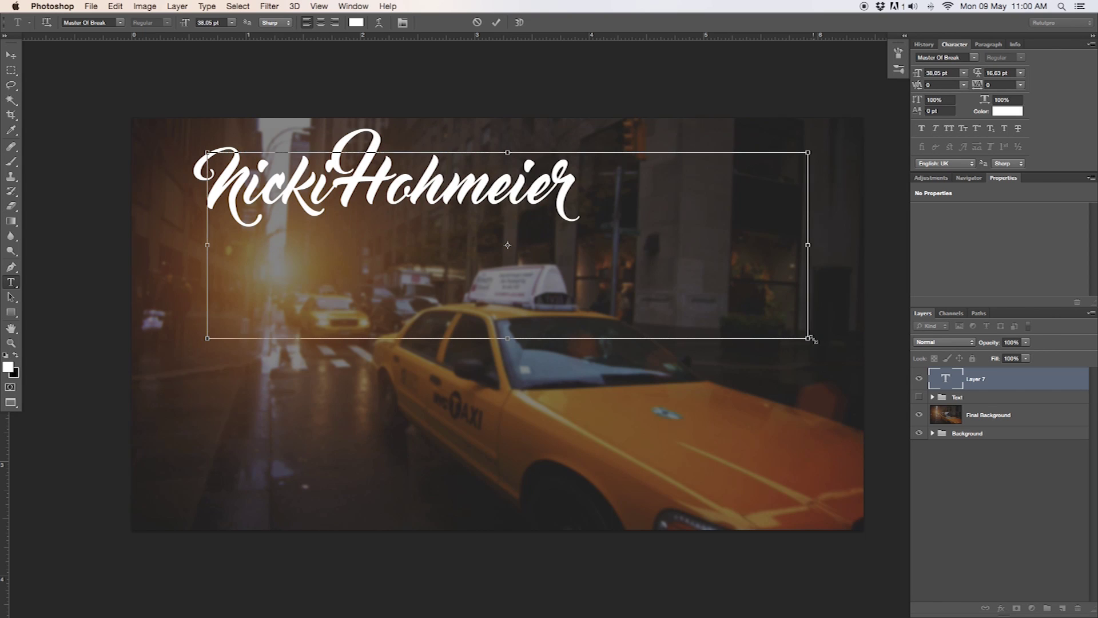
pyautogui.press('super+a')
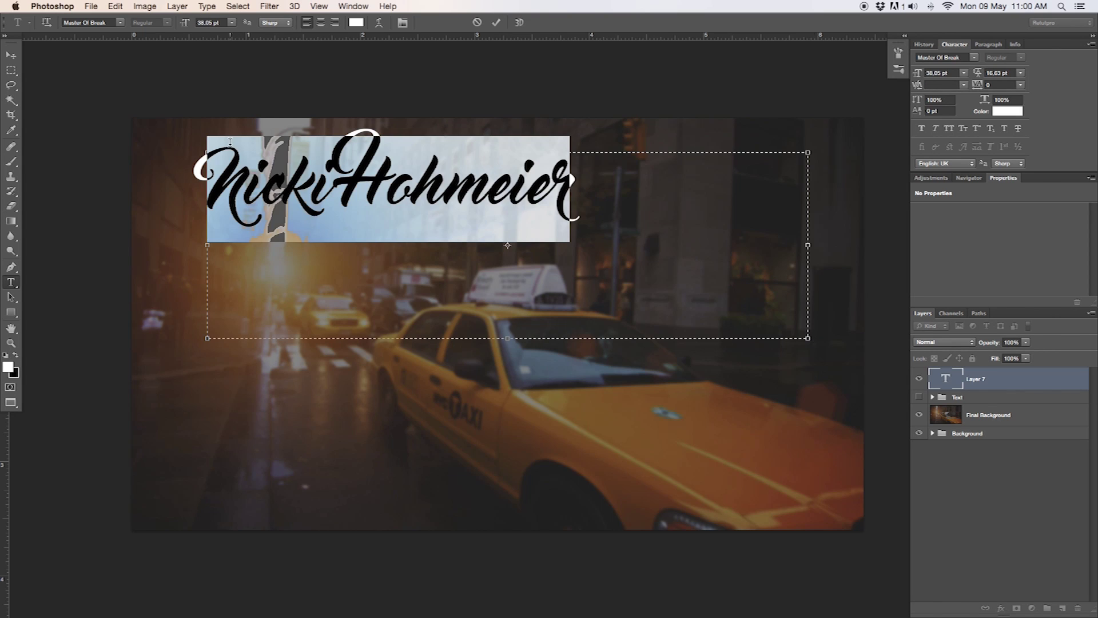
pyautogui.click(324, 169)
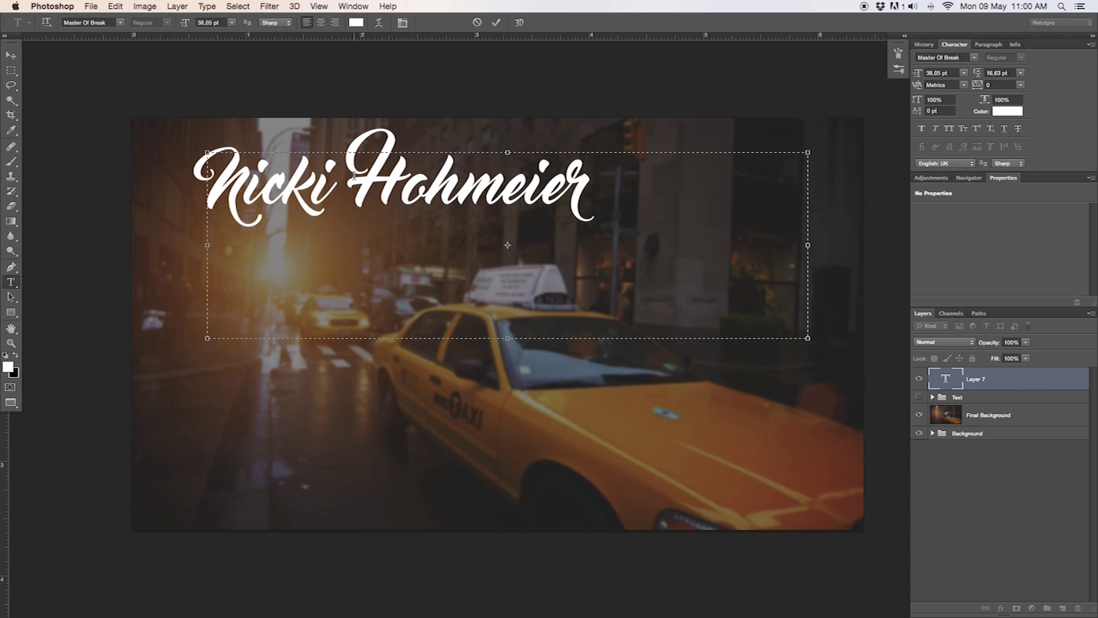
pyautogui.press('super+a')
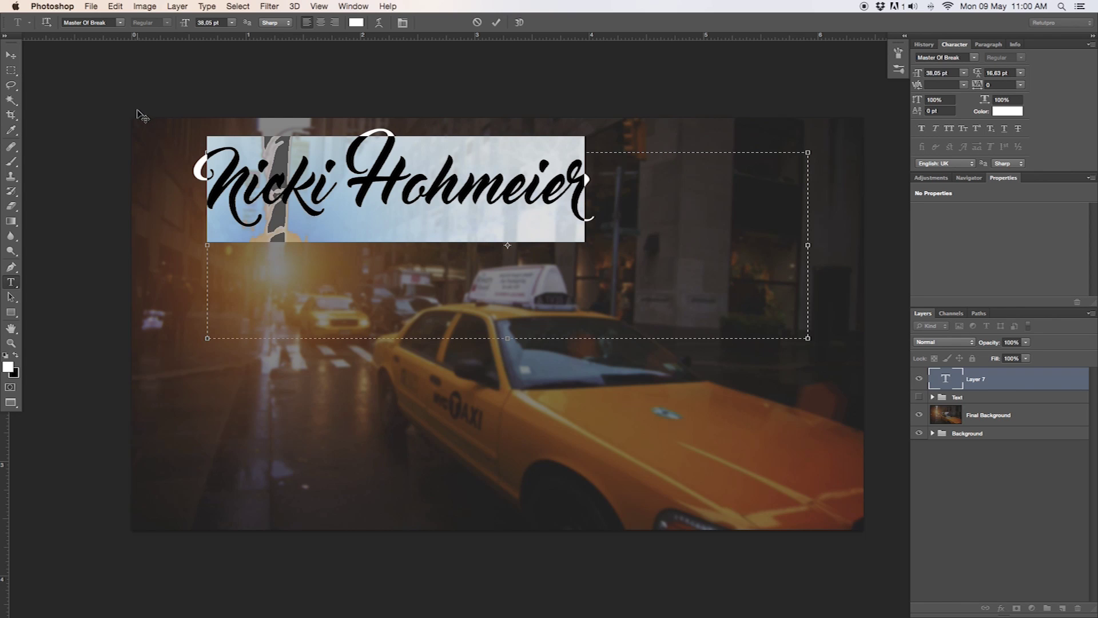
# Style the name in Master Of Break at 44 pt and commit the text layer.
pyautogui.click(87, 23)
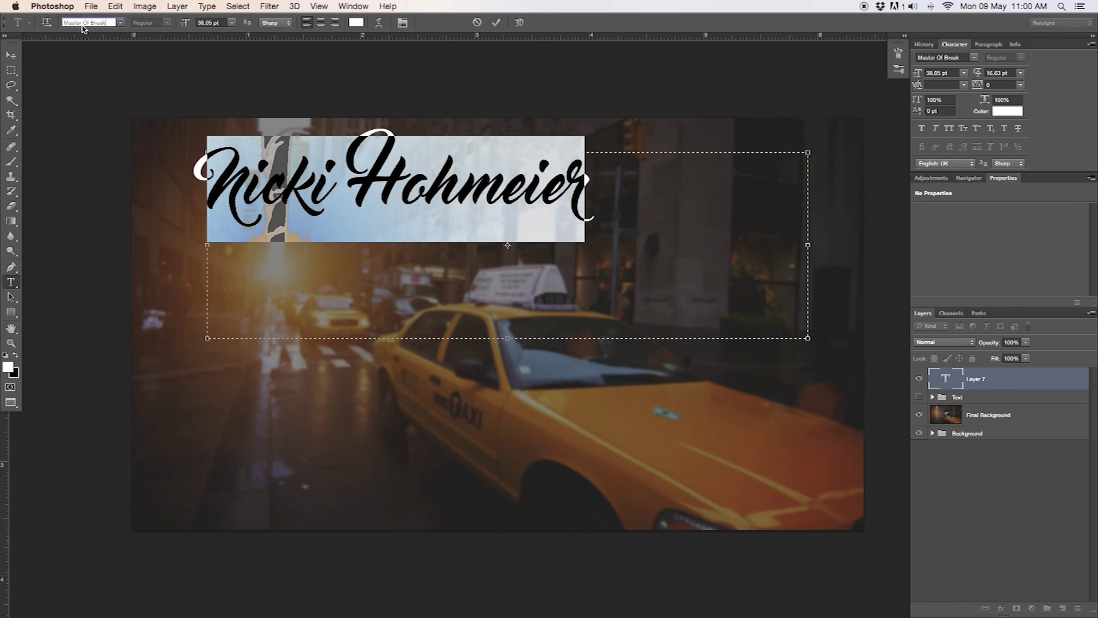
pyautogui.click(120, 22)
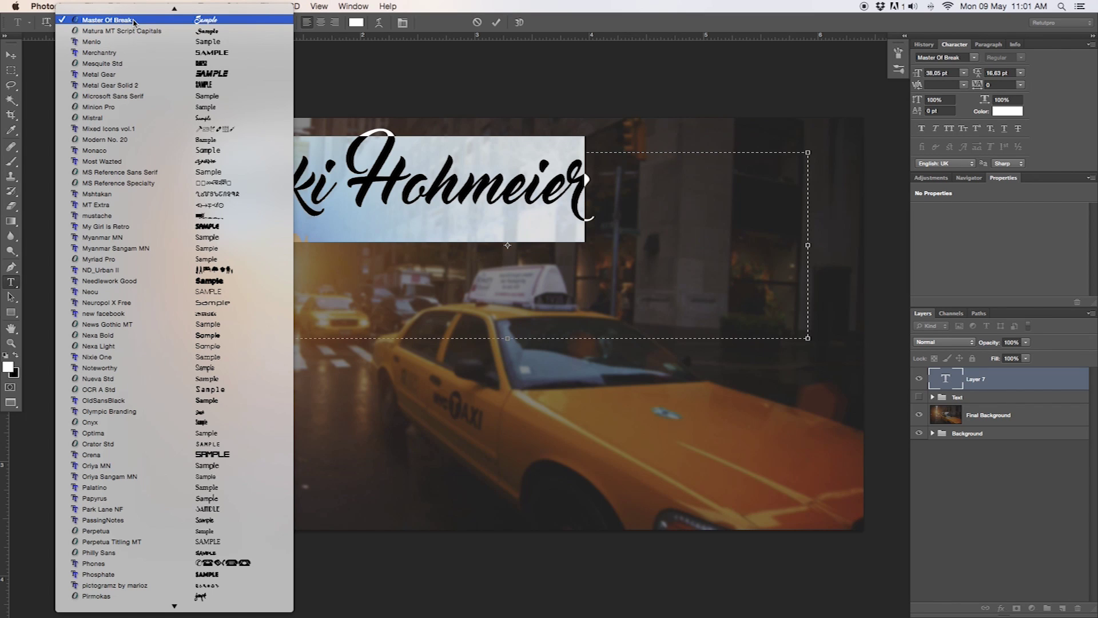
pyautogui.scroll(3, 132, 23)
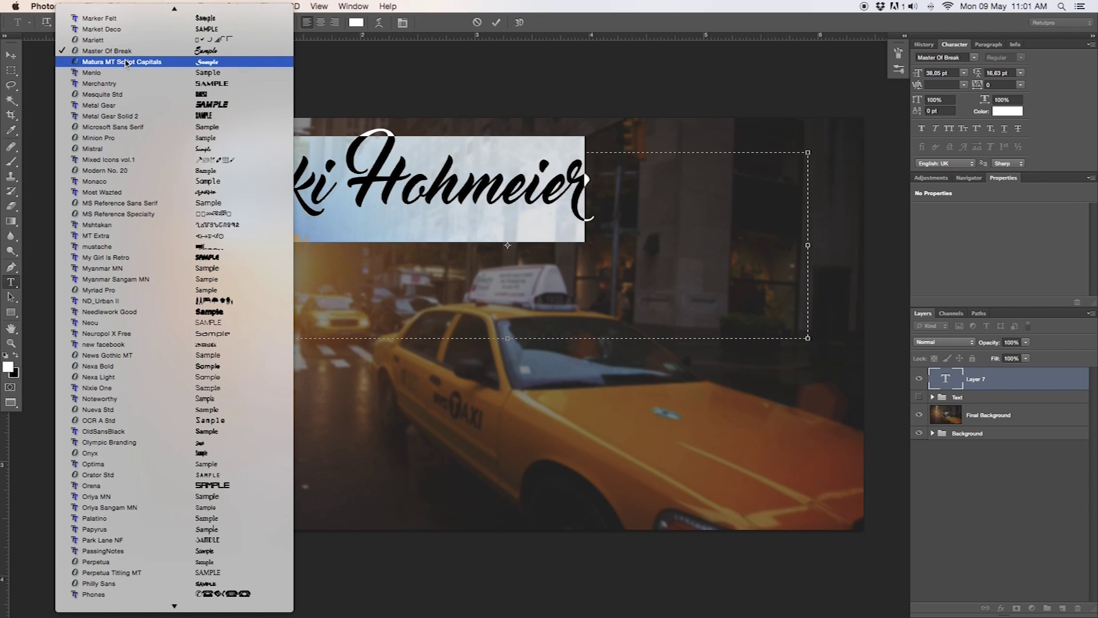
pyautogui.click(143, 52)
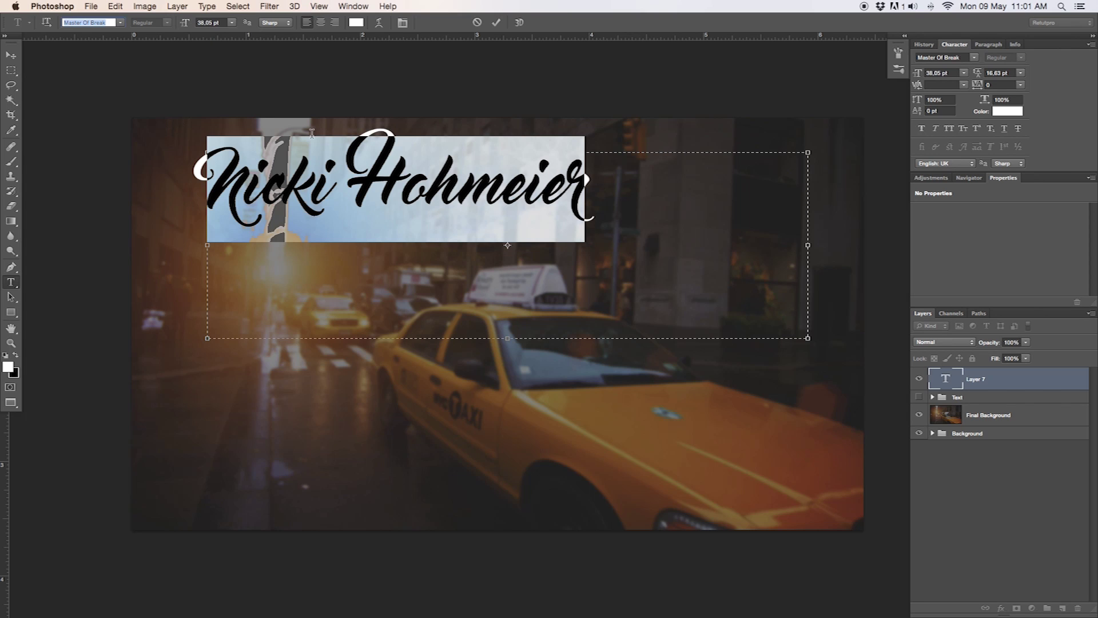
pyautogui.click(211, 22)
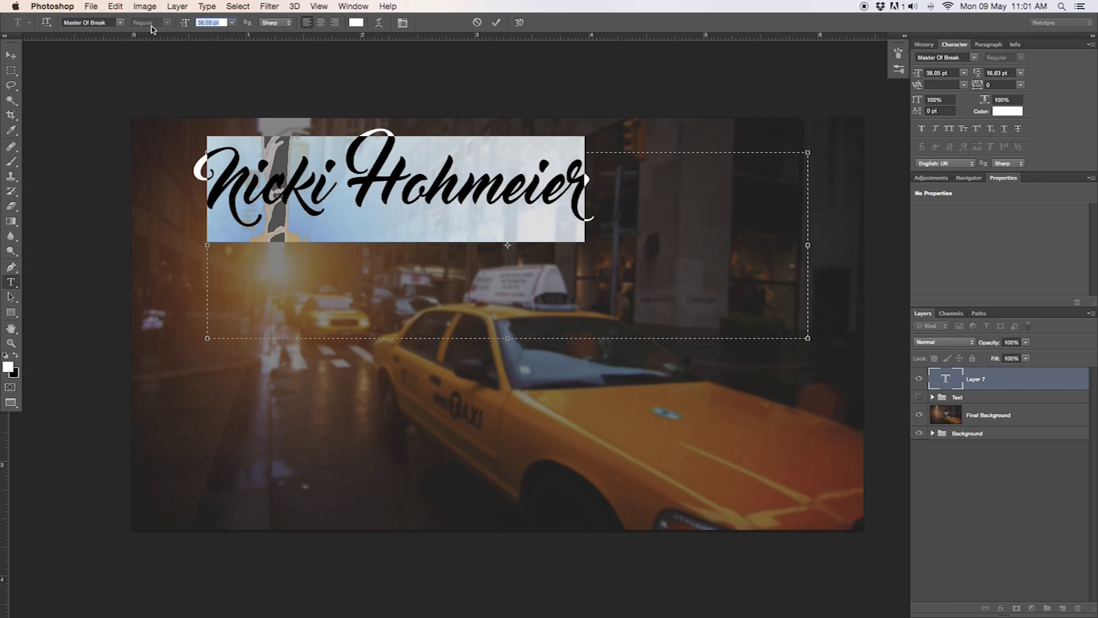
pyautogui.press('Right')
pyautogui.write('44')
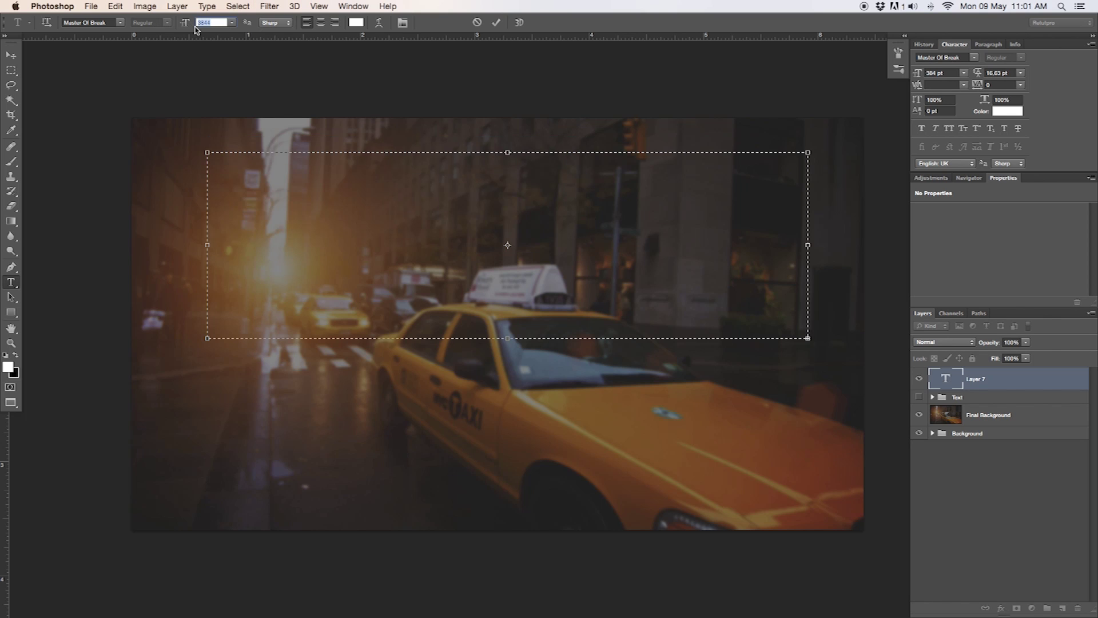
pyautogui.press('Return')
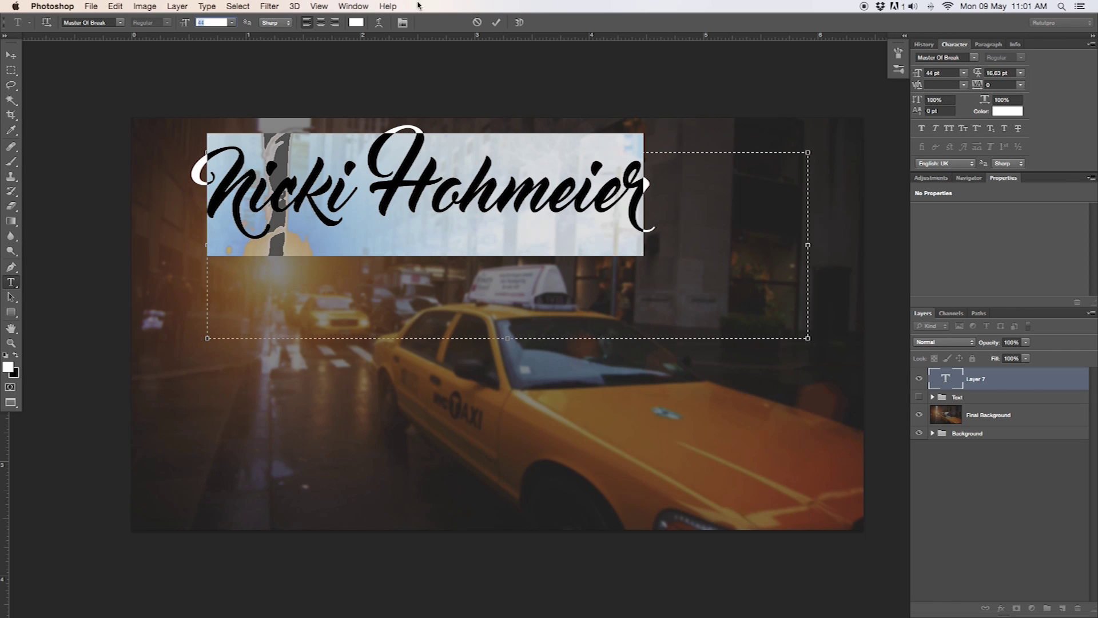
pyautogui.click(495, 23)
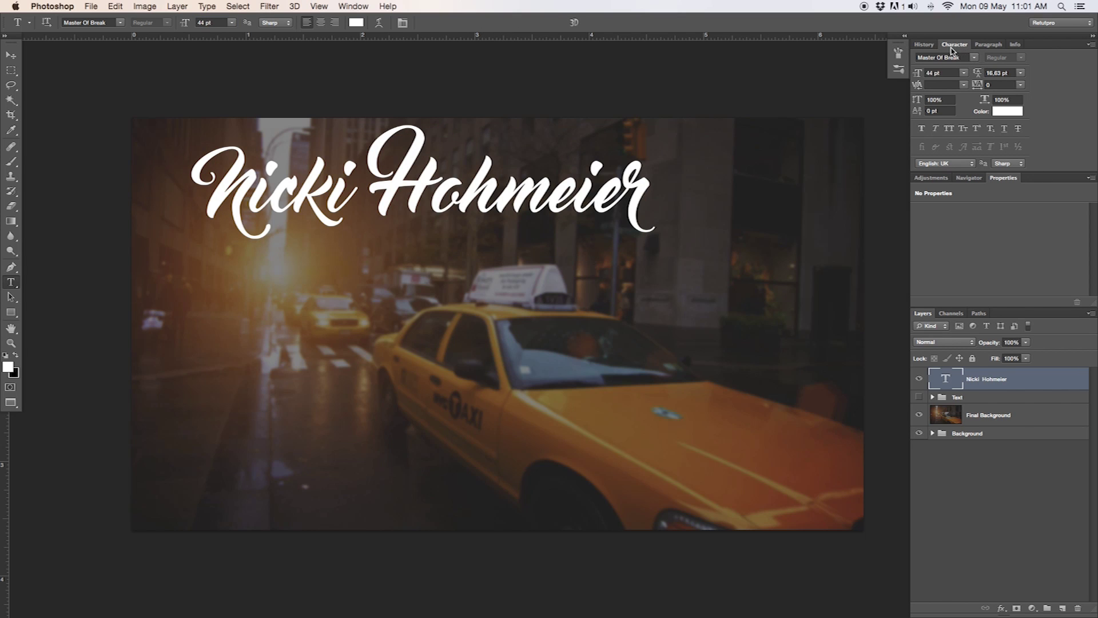
pyautogui.click(354, 6)
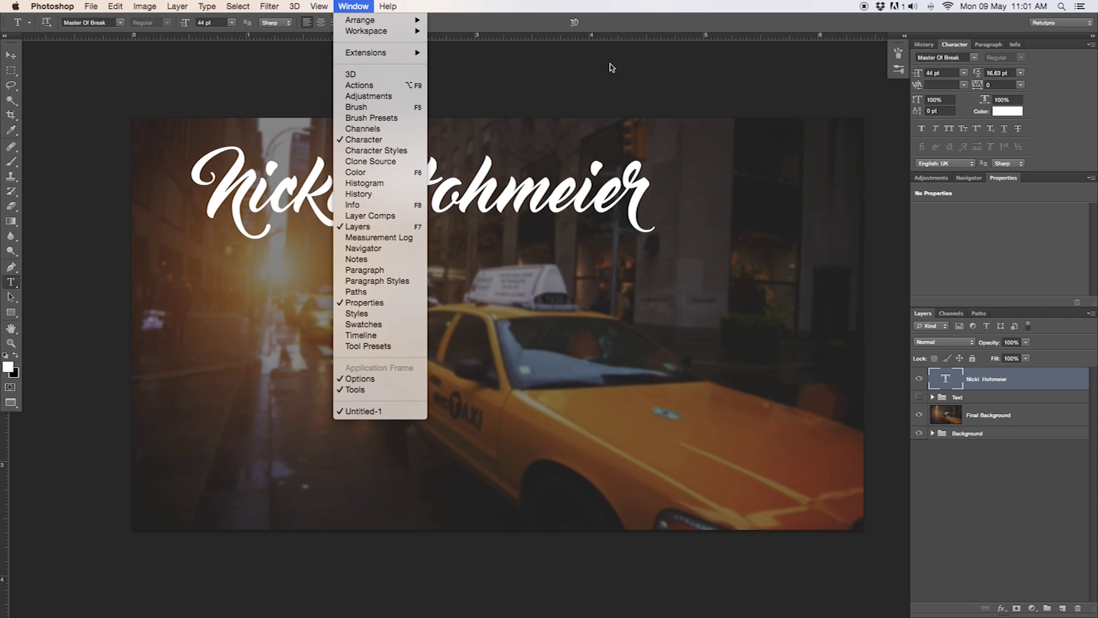
# Move the script name down and to the right with the Move tool.
pyautogui.click(637, 51)
pyautogui.click(11, 55)
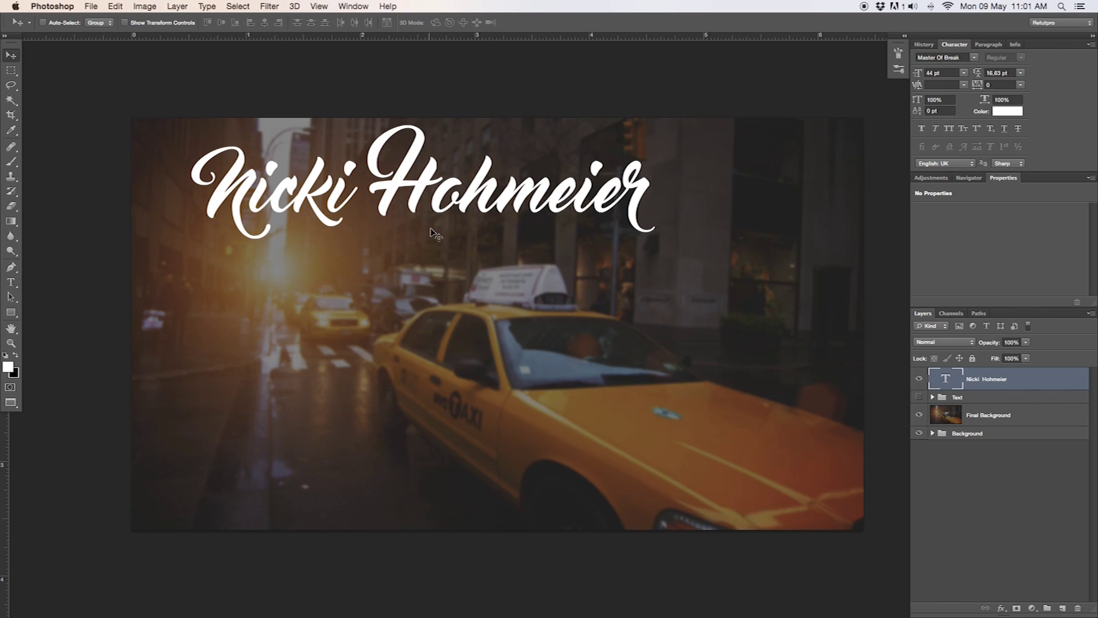
pyautogui.moveTo(469, 207); pyautogui.dragTo(552, 257)
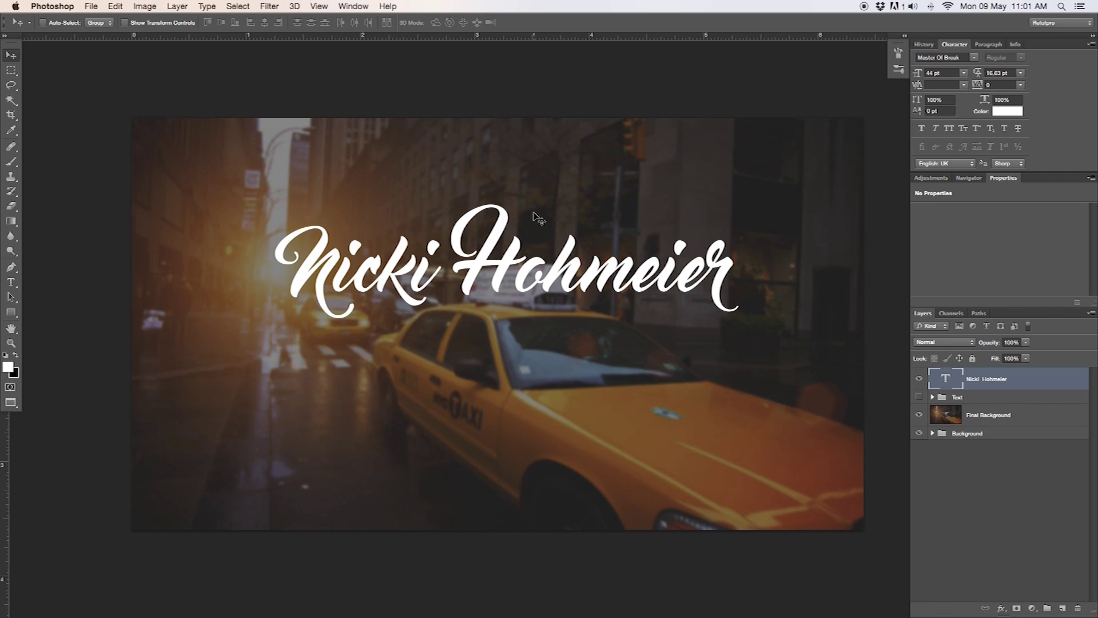
# Add a horizontal guide at 50 via View > New Guide.
pyautogui.click(355, 5)
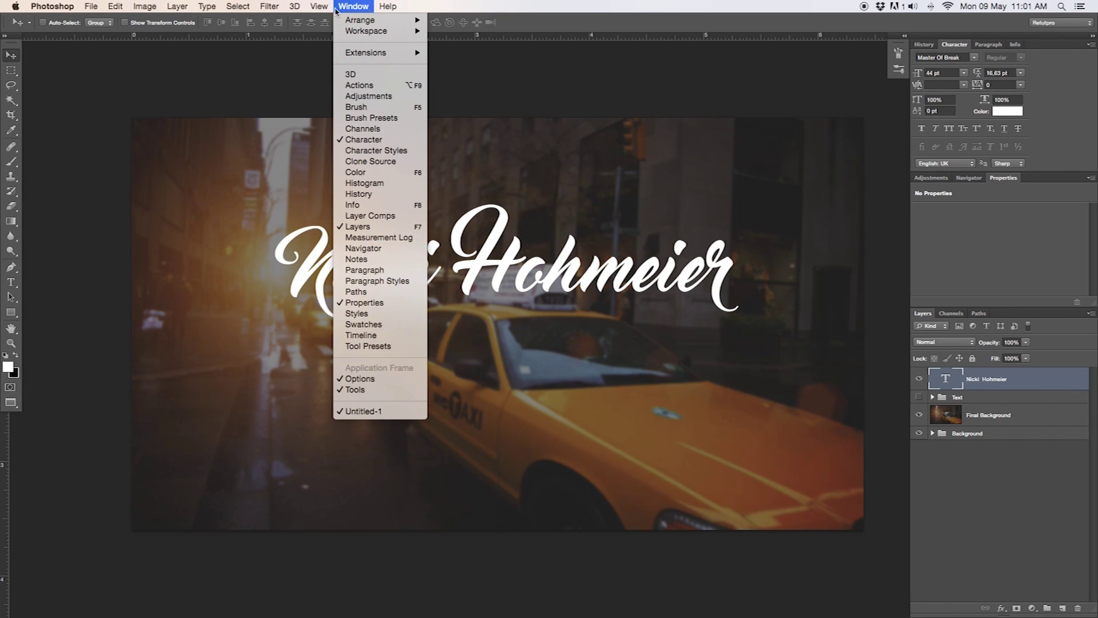
pyautogui.moveTo(312, 5)
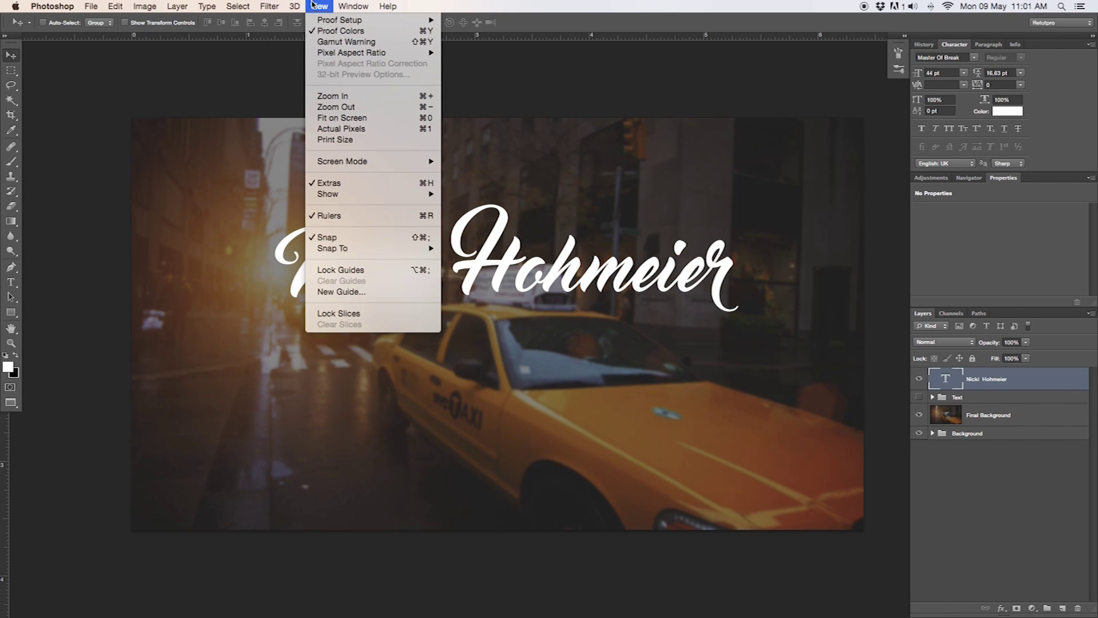
pyautogui.click(329, 292)
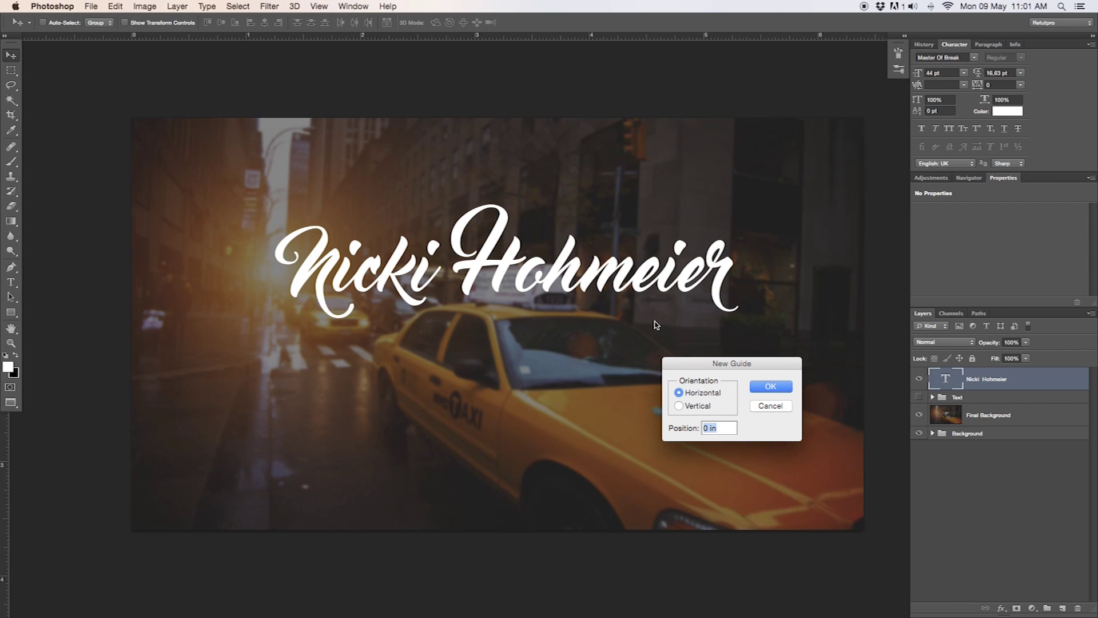
pyautogui.write('50')
pyautogui.click(771, 388)
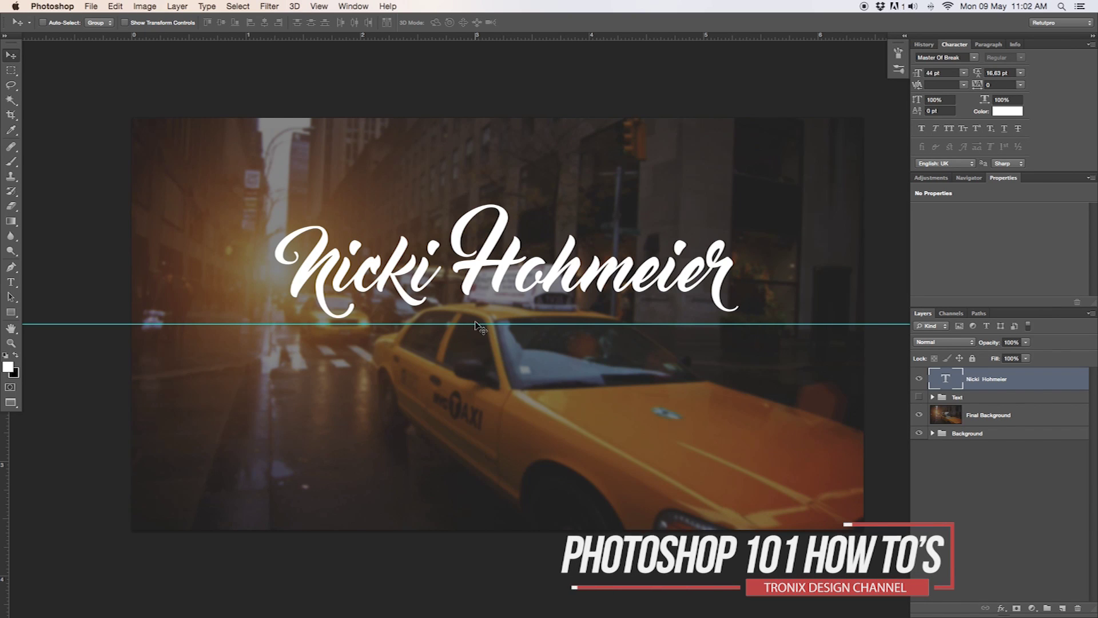
# Add a vertical guide at 50% via View > New Guide.
pyautogui.click(323, 6)
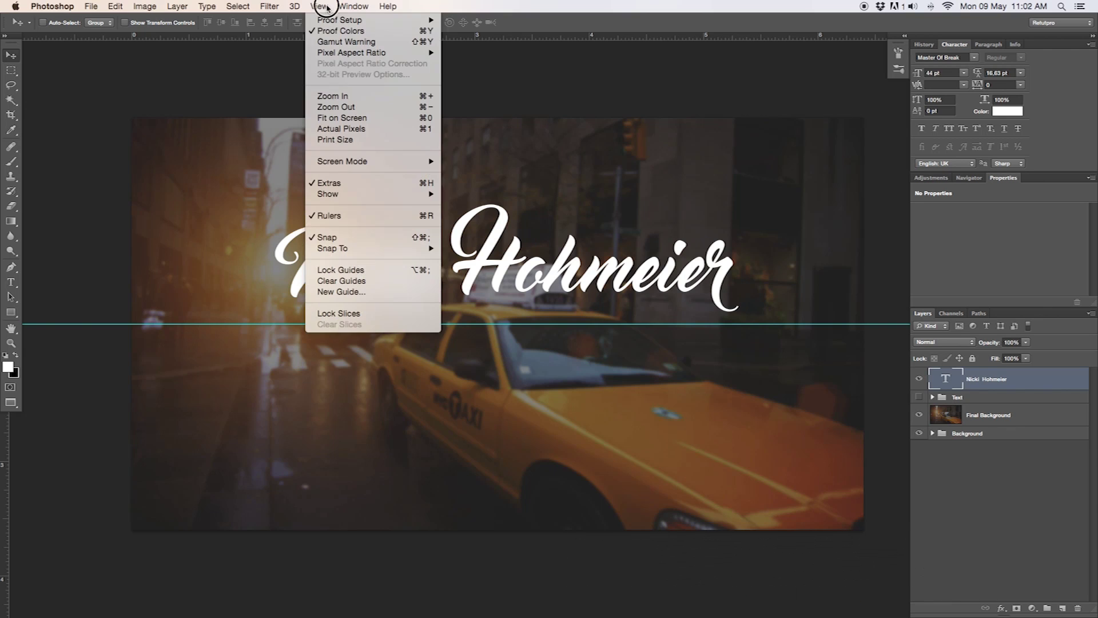
pyautogui.click(342, 292)
pyautogui.click(695, 405)
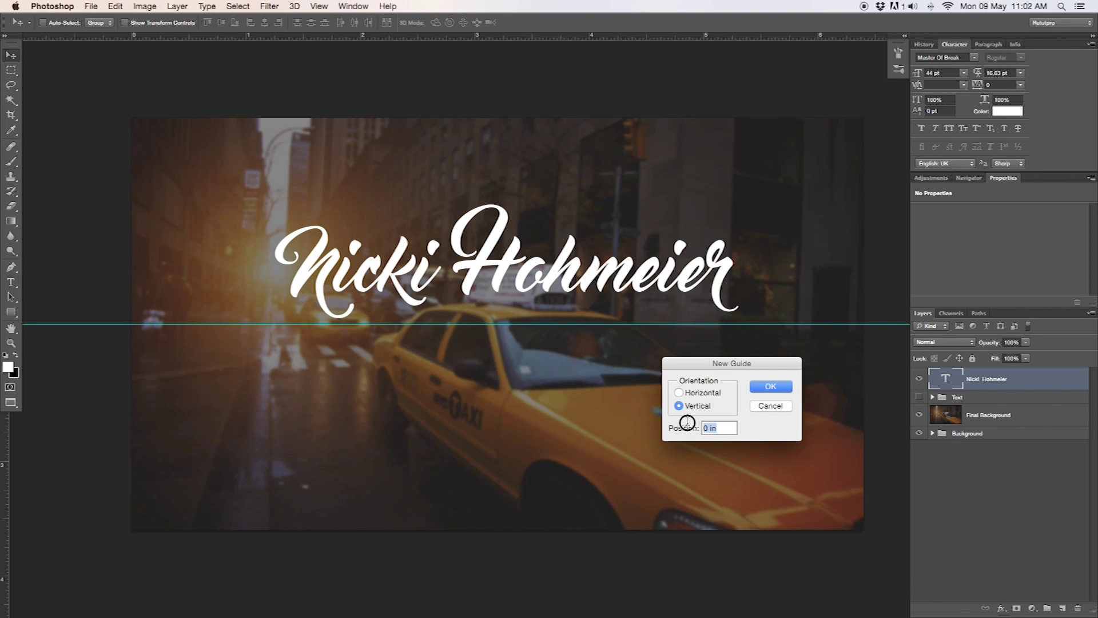
pyautogui.write('50%')
pyautogui.click(761, 389)
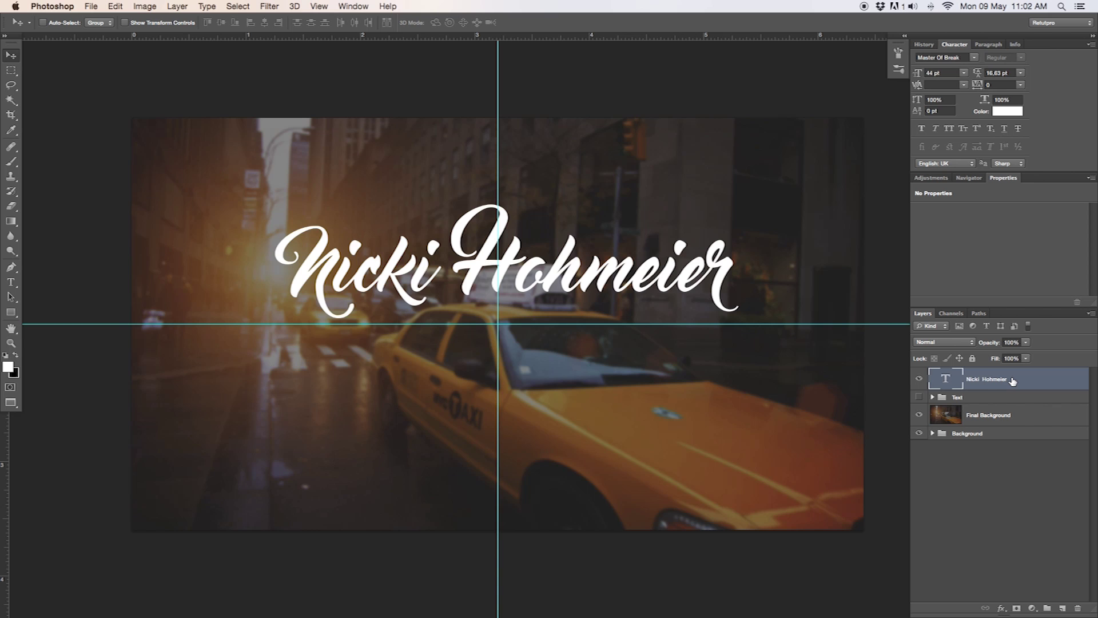
# Nudge the script name right and up with the arrow keys to centre it over the guides.
pyautogui.press('Right')
pyautogui.press('Right')
pyautogui.press('Right')
pyautogui.press('Right')
pyautogui.press('Right')
pyautogui.press('Right')
pyautogui.press('Right')
pyautogui.press('Right')
pyautogui.press('Right')
pyautogui.press('Right')
pyautogui.press('Up')
pyautogui.press('Up')
pyautogui.press('Up')
pyautogui.press('Up')
pyautogui.press('Up')
pyautogui.press('Up')
pyautogui.press('Up')
pyautogui.press('Up')
pyautogui.press('Up')
pyautogui.press('Up')
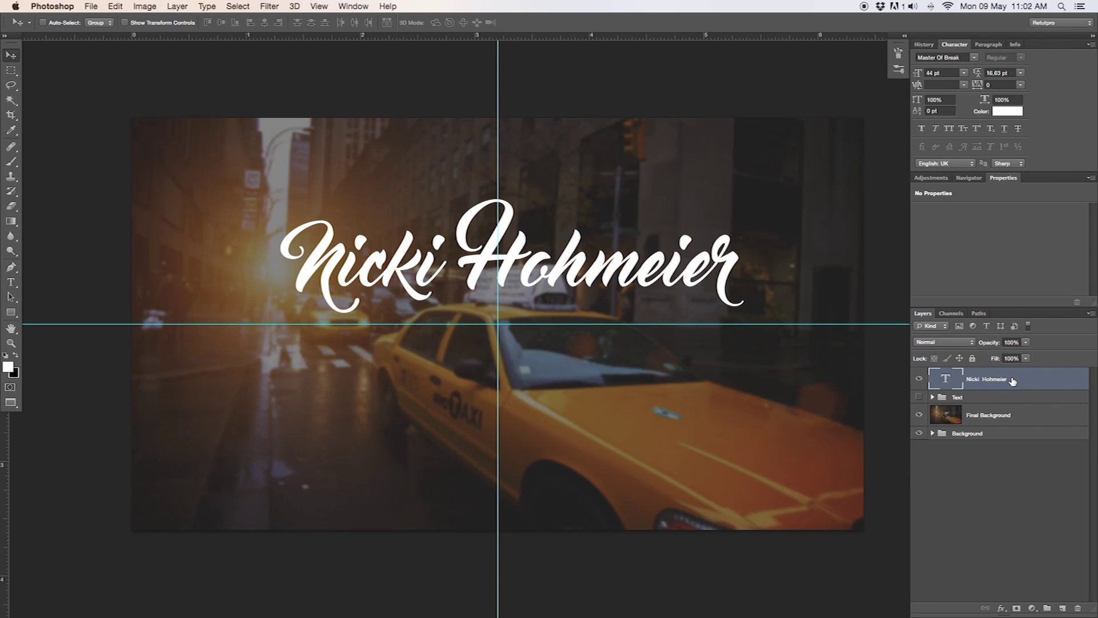
pyautogui.press('Right')
pyautogui.press('Right')
pyautogui.press('Right')
pyautogui.press('Right')
pyautogui.press('Right')
pyautogui.press('Right')
pyautogui.press('Right')
pyautogui.press('Right')
pyautogui.press('Right')
pyautogui.press('Right')
pyautogui.press('Up')
pyautogui.press('Up')
pyautogui.press('Up')
pyautogui.press('Up')
pyautogui.press('Up')
pyautogui.press('Up')
pyautogui.press('Up')
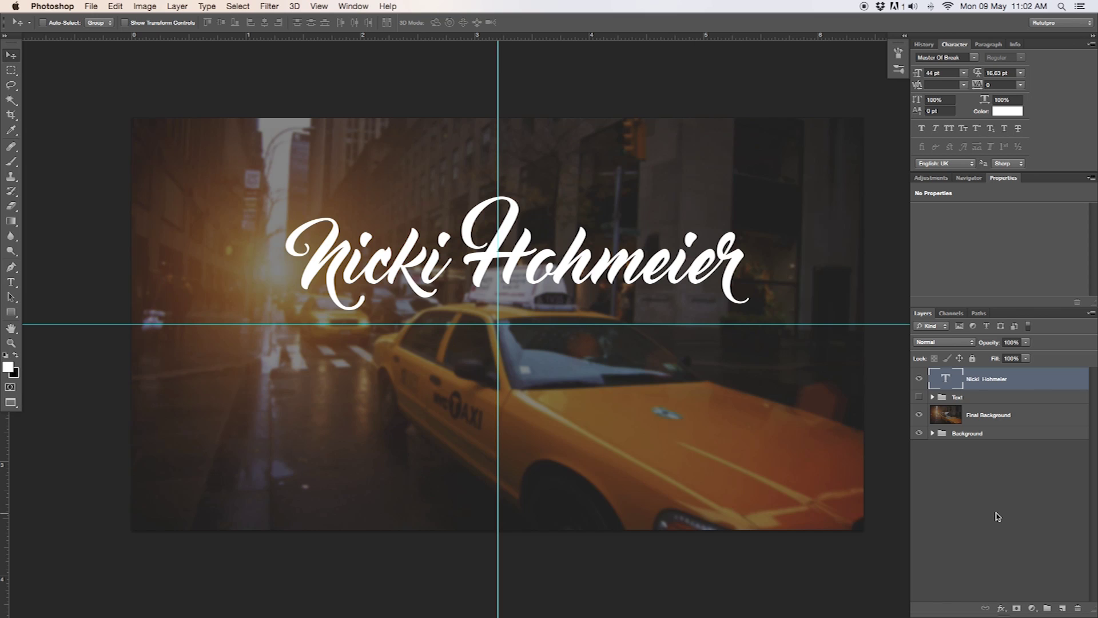
pyautogui.press('Right')
pyautogui.press('Right')
pyautogui.press('Right')
pyautogui.press('Right')
pyautogui.press('Right')
pyautogui.press('Right')
pyautogui.press('Right')
pyautogui.press('Right')
pyautogui.press('Right')
pyautogui.press('Right')
pyautogui.press('Right')
pyautogui.press('Right')
pyautogui.press('Right')
pyautogui.press('Right')
pyautogui.press('Right')
pyautogui.press('Right')
pyautogui.press('Right')
pyautogui.press('Right')
pyautogui.press('Right')
pyautogui.press('Right')
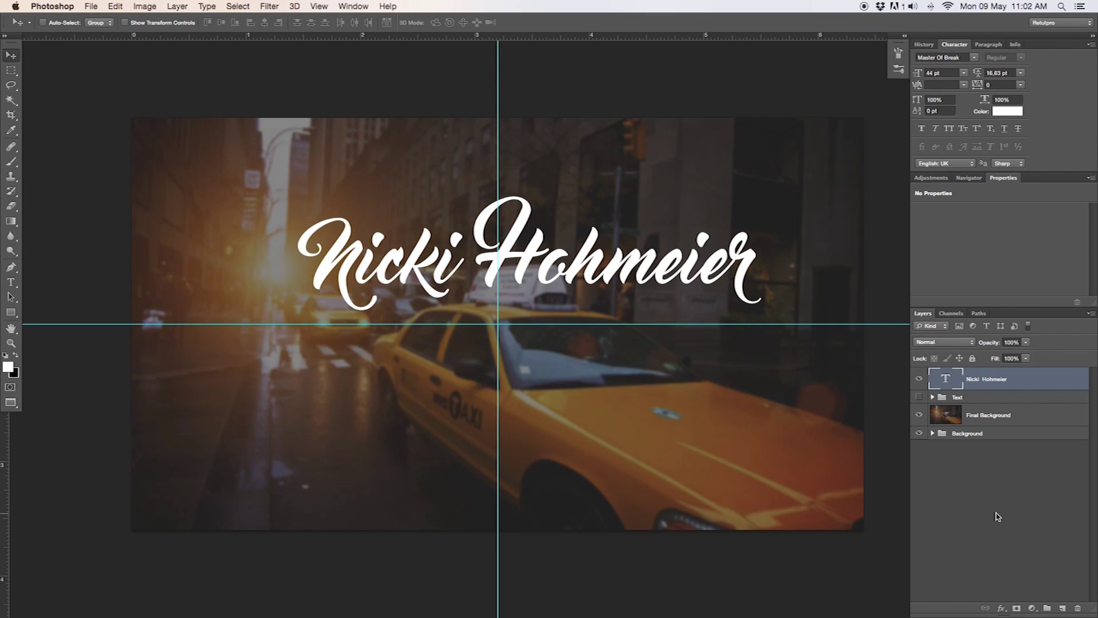
pyautogui.press('Right')
pyautogui.press('Right')
pyautogui.press('Right')
pyautogui.press('Right')
pyautogui.press('Right')
pyautogui.press('Right')
pyautogui.press('Right')
pyautogui.press('Up')
pyautogui.press('Up')
pyautogui.press('Up')
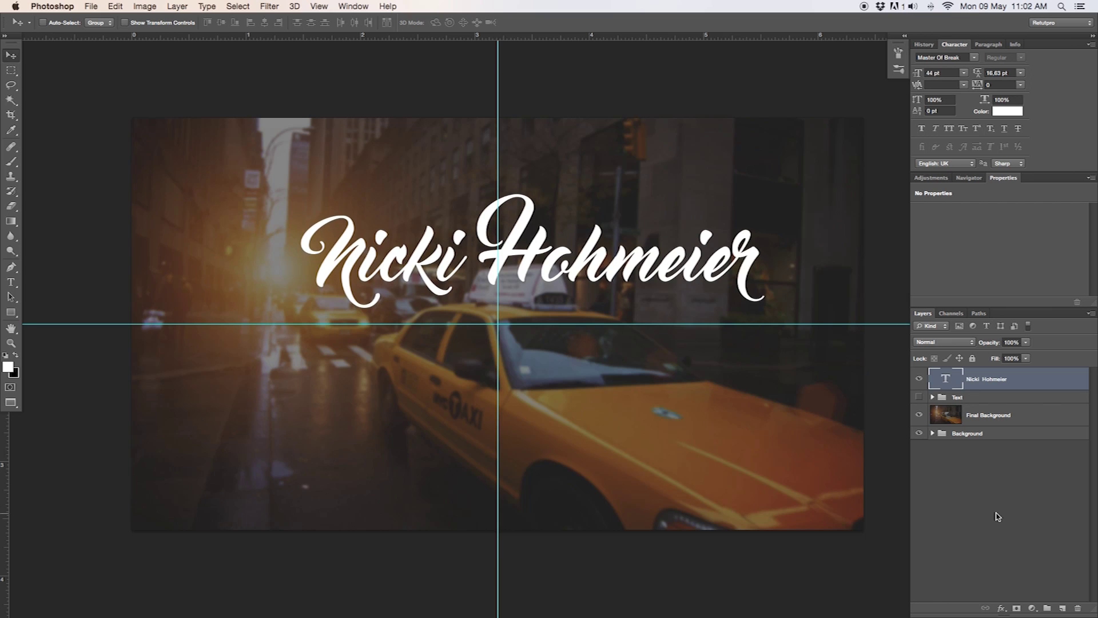
pyautogui.press('Up')
pyautogui.press('Up')
pyautogui.press('Up')
pyautogui.press('Up')
pyautogui.press('Up')
pyautogui.press('t')
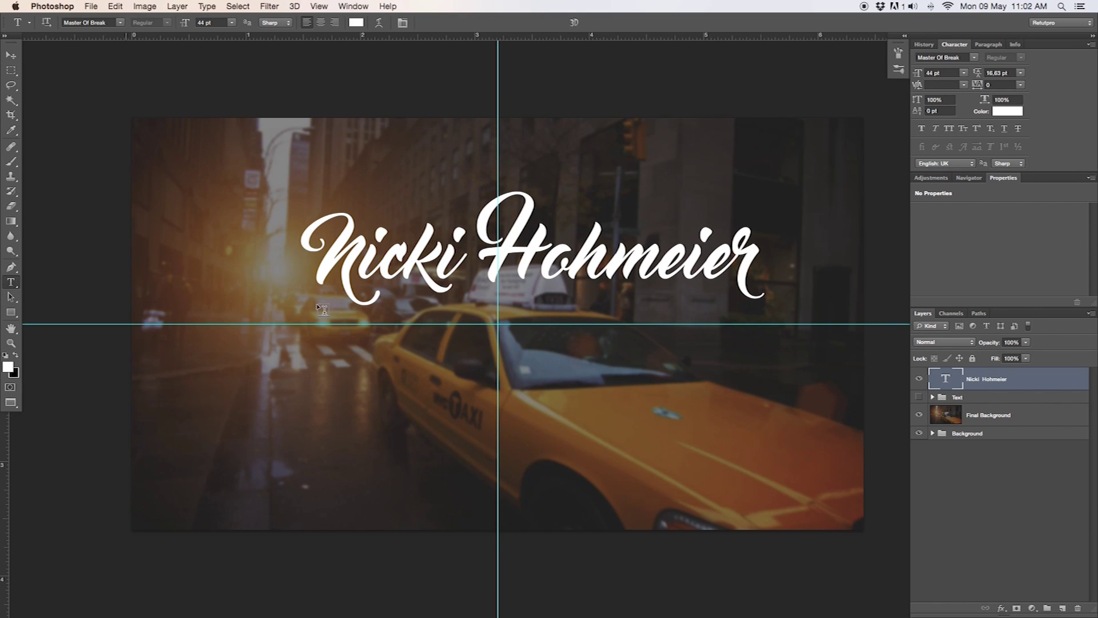
# Type PHOTOGRAPHY into a new text box below the name.
pyautogui.moveTo(262, 316); pyautogui.dragTo(712, 417)
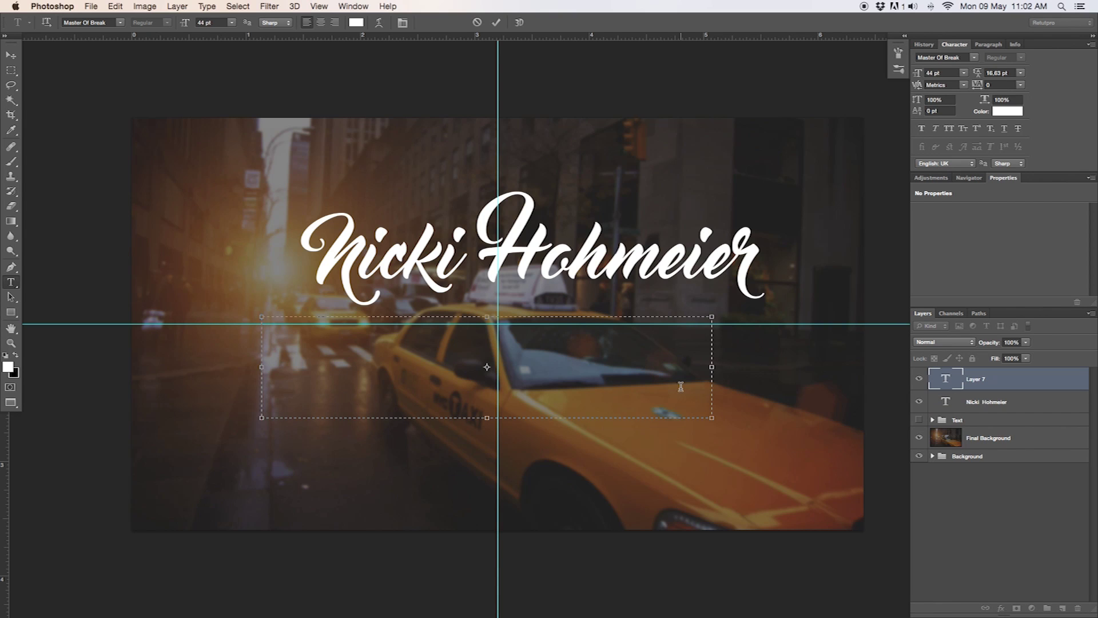
pyautogui.write('PHO')
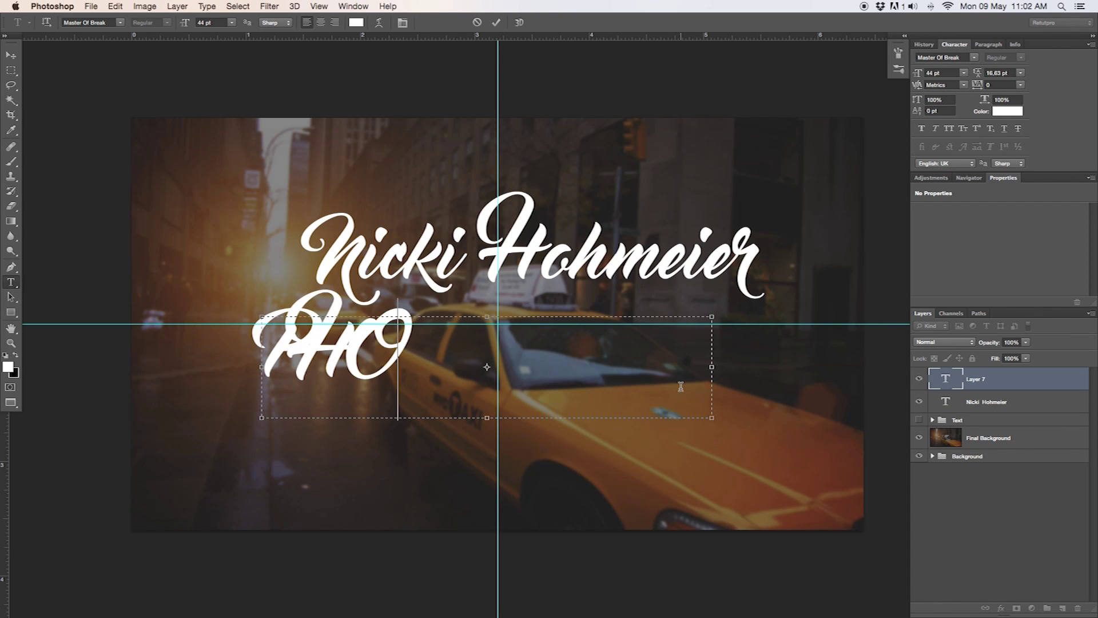
pyautogui.write('TOGRAPHY')
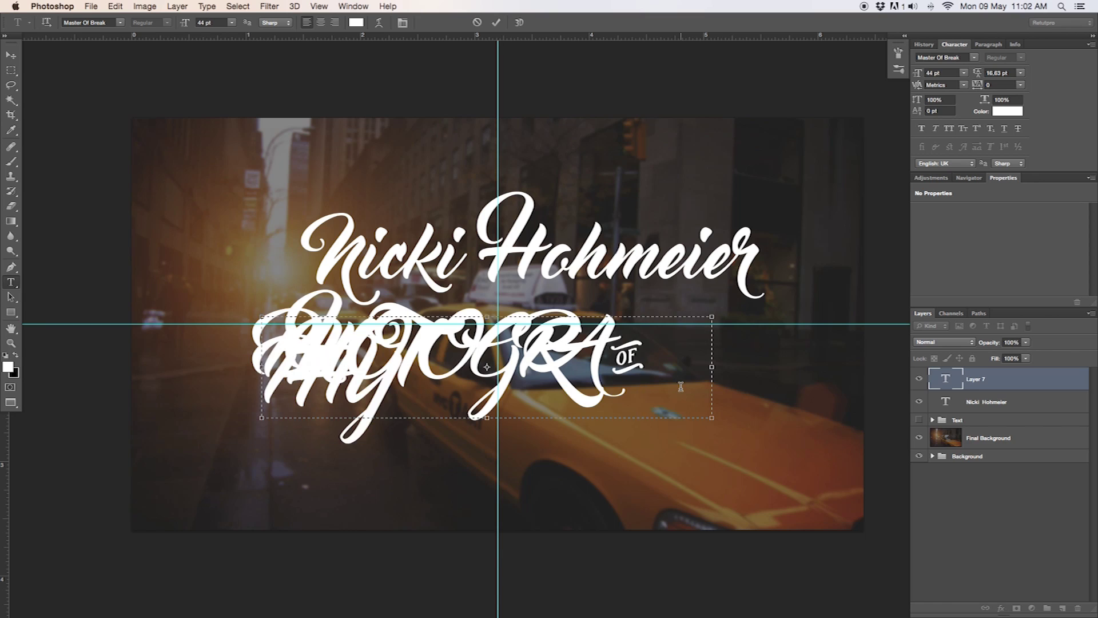
pyautogui.hotkey('ctrl', 'a')
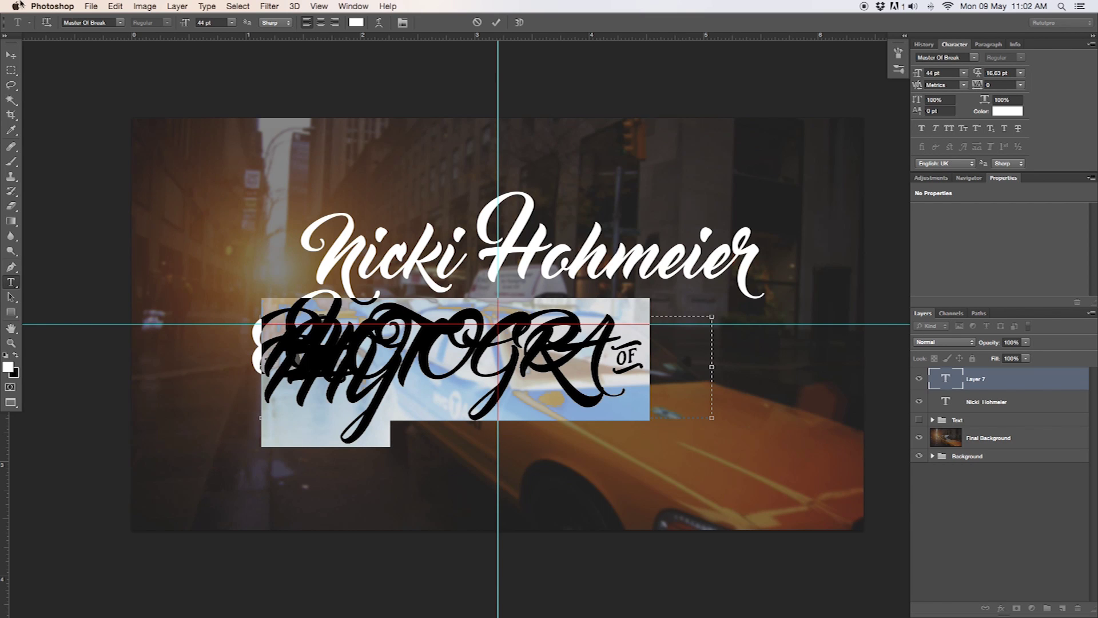
# Set PHOTOGRAPHY to the Intro font at 24 pt with tracking 0, and commit it.
pyautogui.click(122, 21)
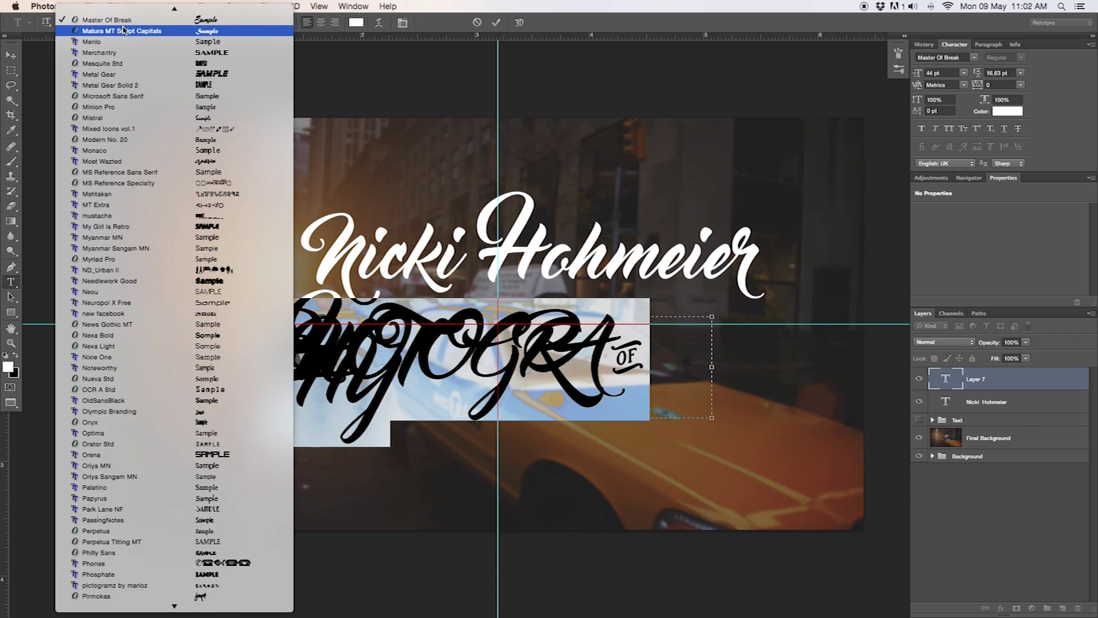
pyautogui.scroll(-3, 217, 606)
pyautogui.scroll(15, 143, 514)
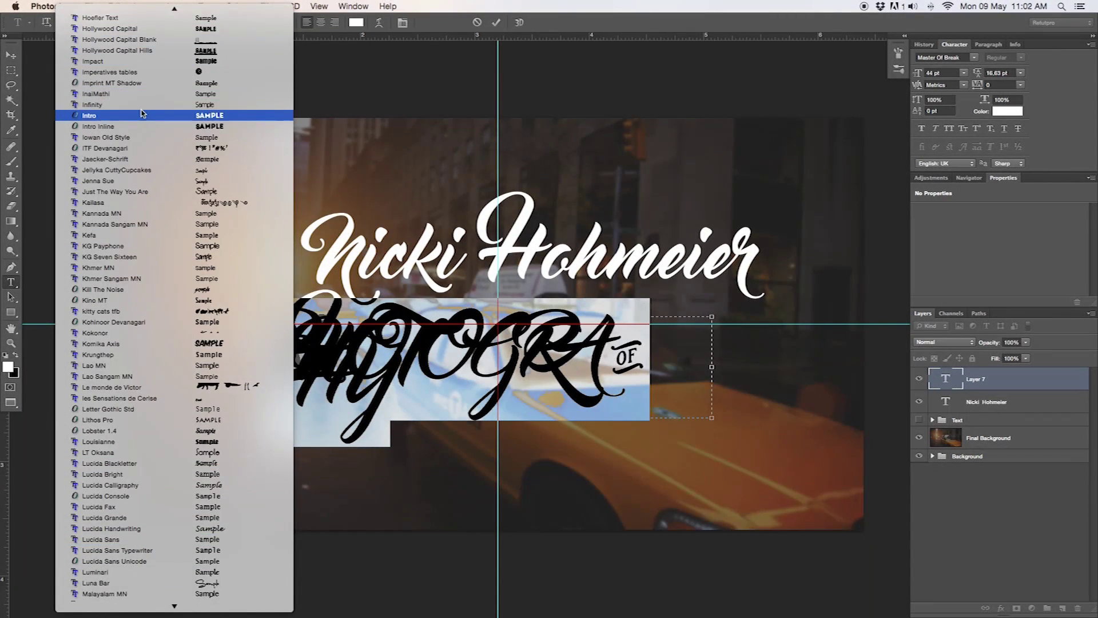
pyautogui.click(142, 119)
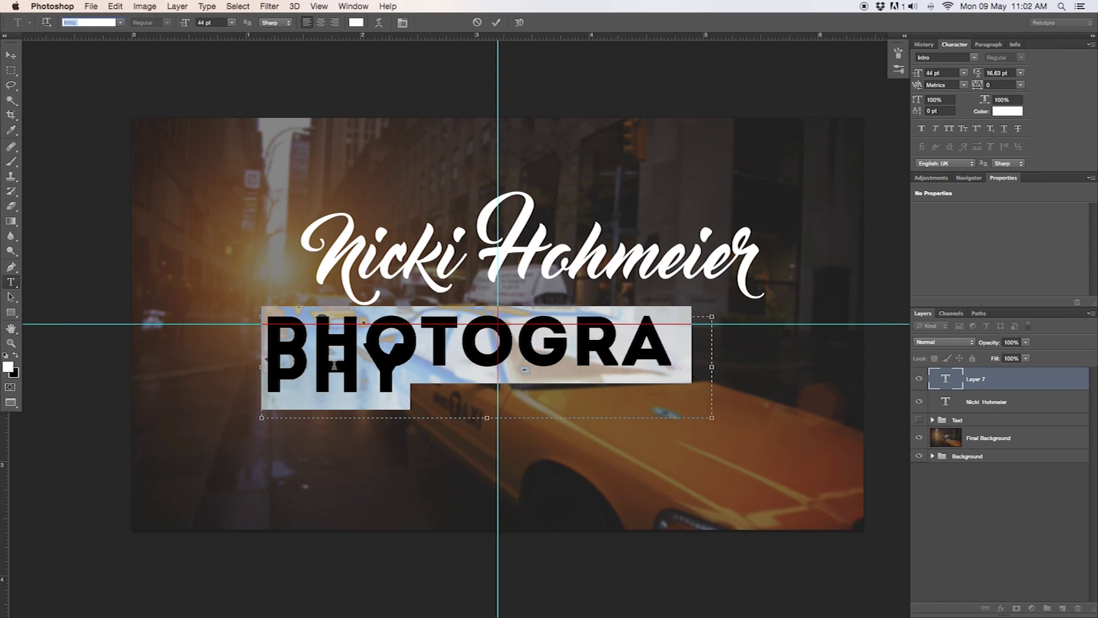
pyautogui.click(223, 22)
pyautogui.write('23')
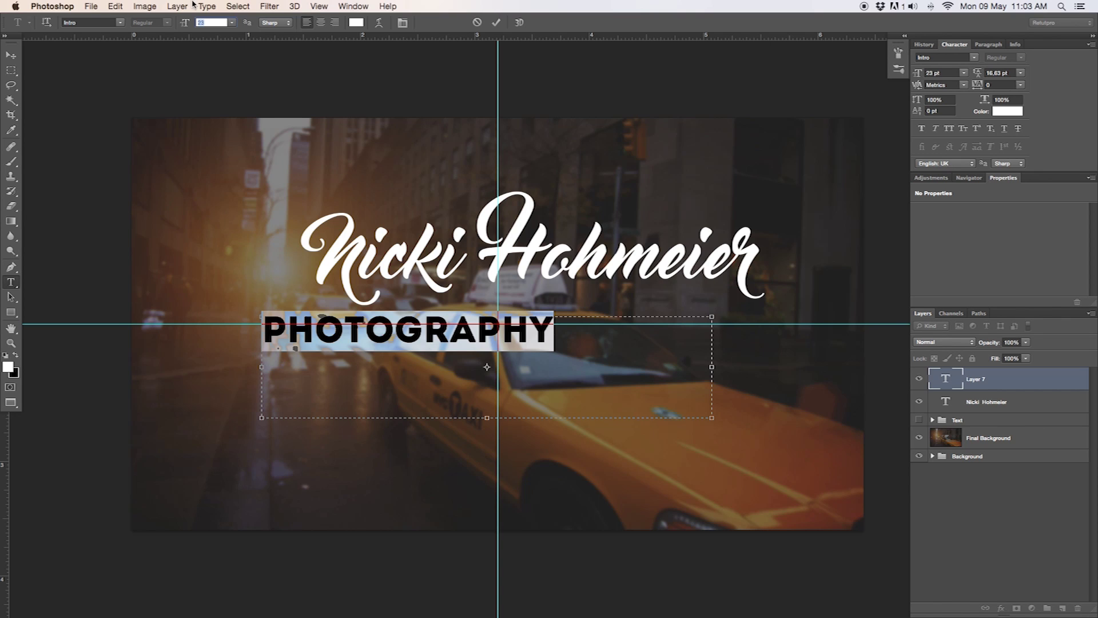
pyautogui.press('Up')
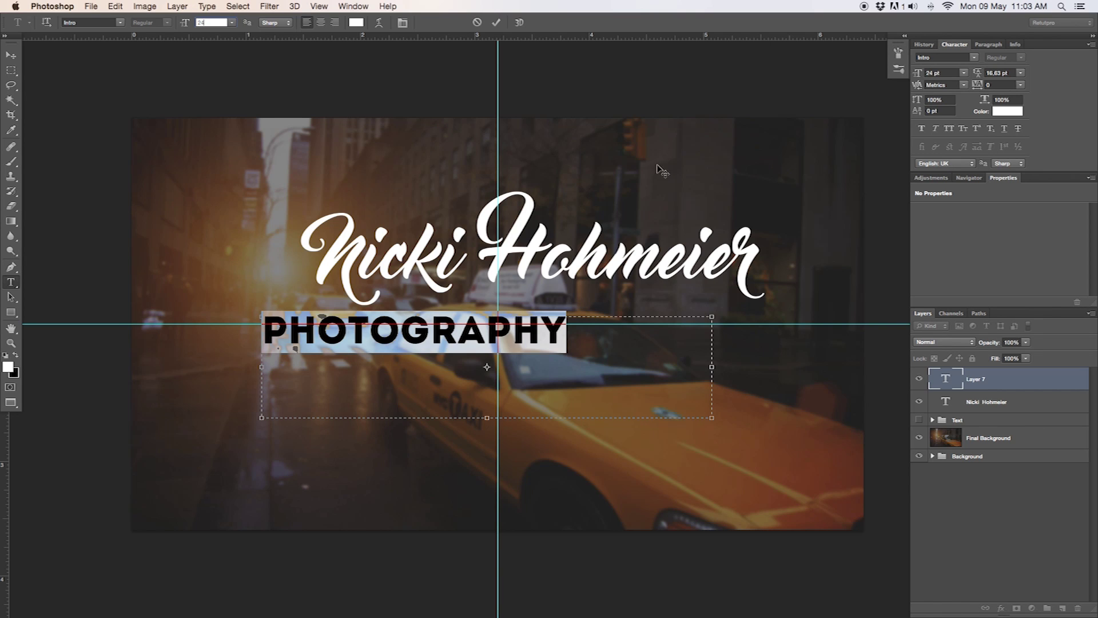
pyautogui.click(1002, 85)
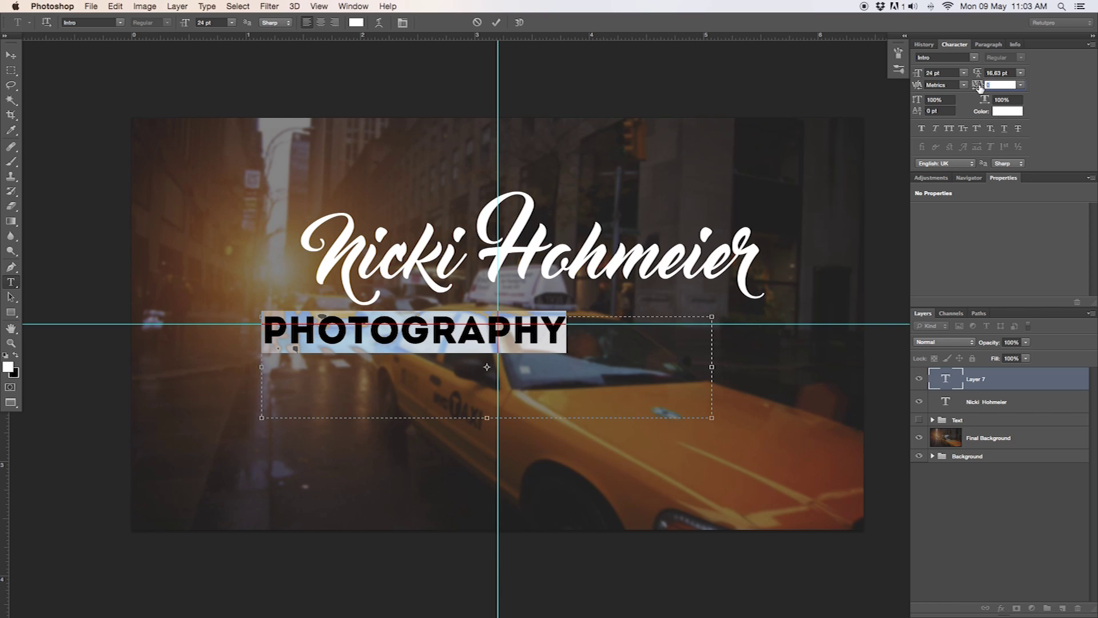
pyautogui.write('0')
pyautogui.click(496, 23)
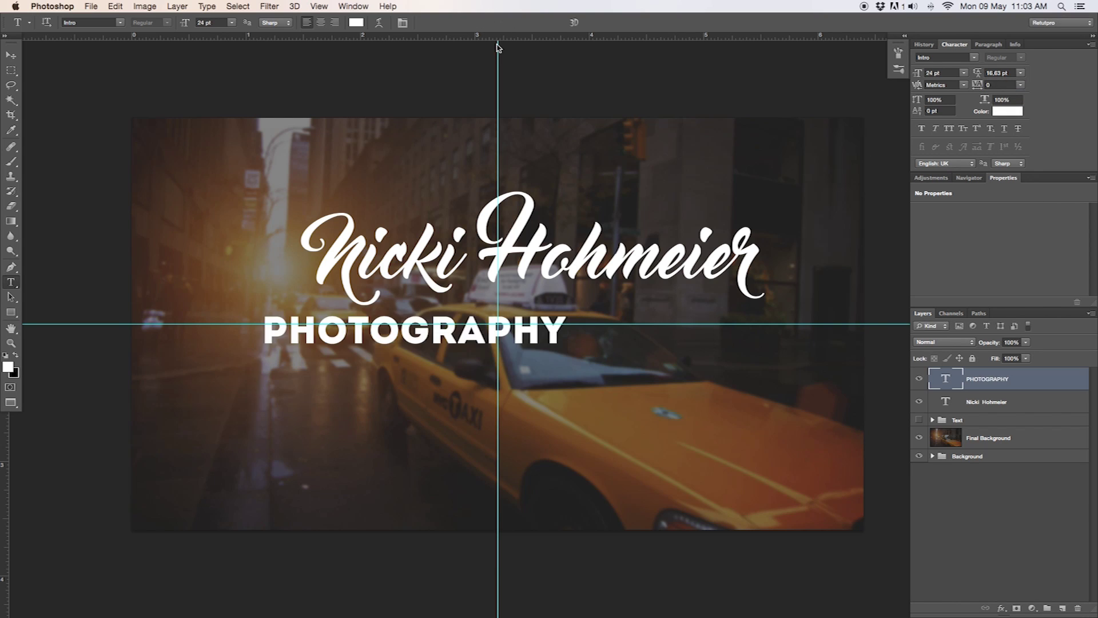
# Centre PHOTOGRAPHY on the vertical guide, shift both text lines together, then re-centre the script name.
pyautogui.click(11, 55)
pyautogui.moveTo(403, 311); pyautogui.dragTo(522, 320)
pyautogui.press('Left')
pyautogui.press('Left')
pyautogui.press('Left')
pyautogui.press('Left')
pyautogui.press('Left')
pyautogui.press('Left')
pyautogui.press('Left')
pyautogui.press('Left')
pyautogui.press('Left')
pyautogui.press('Left')
pyautogui.press('Left')
pyautogui.press('Left')
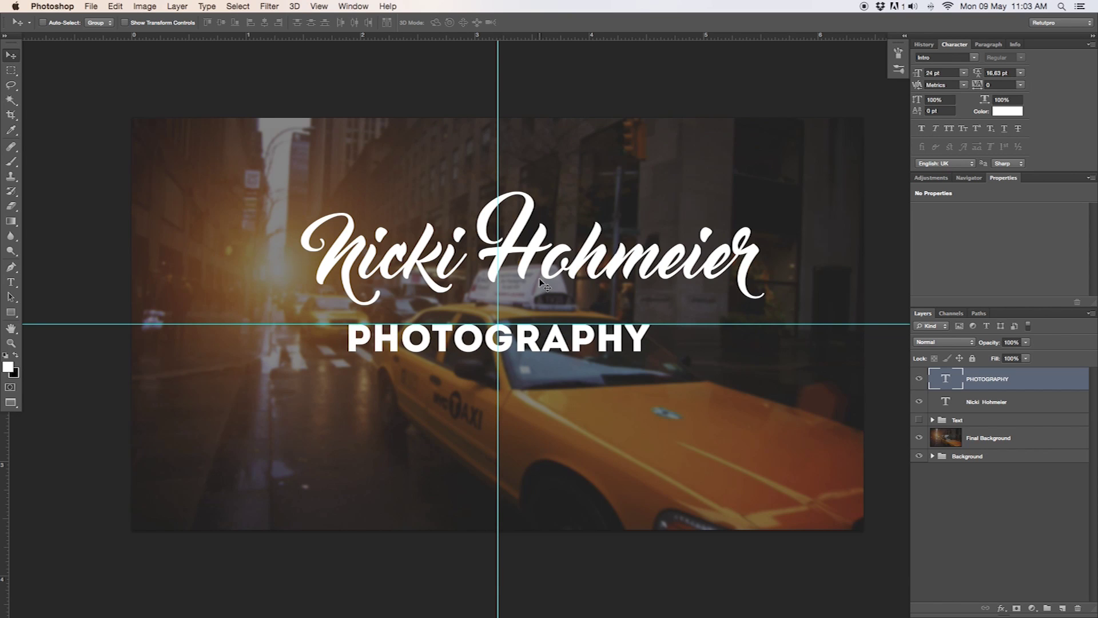
pyautogui.moveTo(525, 341); pyautogui.dragTo(556, 333)
pyautogui.keyDown('shift'); pyautogui.click(1039, 402); pyautogui.keyUp('shift')
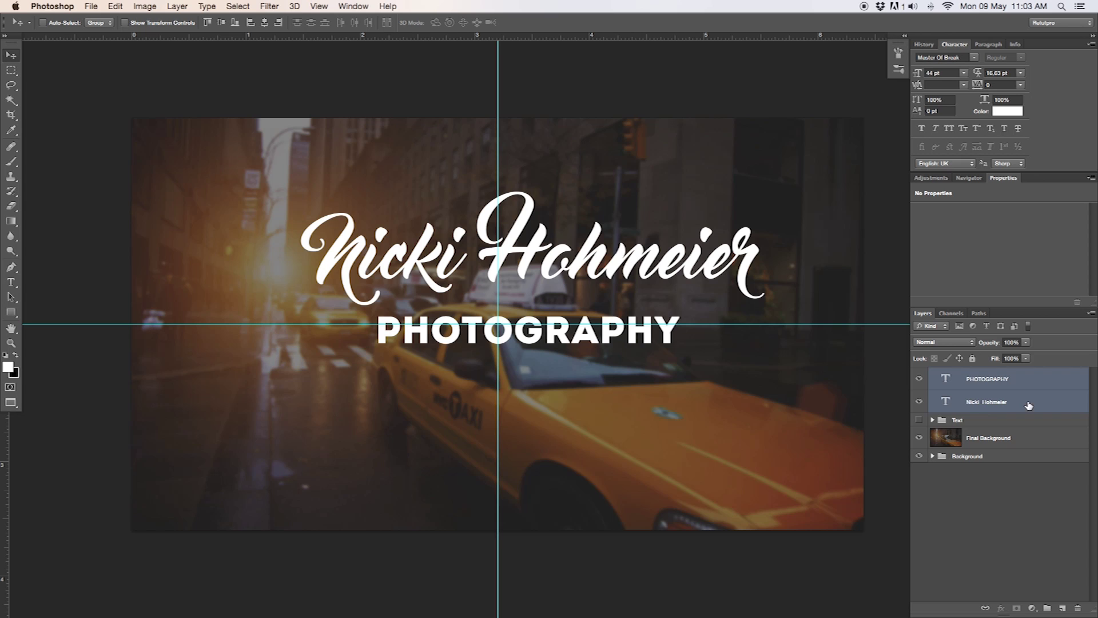
pyautogui.moveTo(695, 296); pyautogui.dragTo(672, 303)
pyautogui.click(1028, 395)
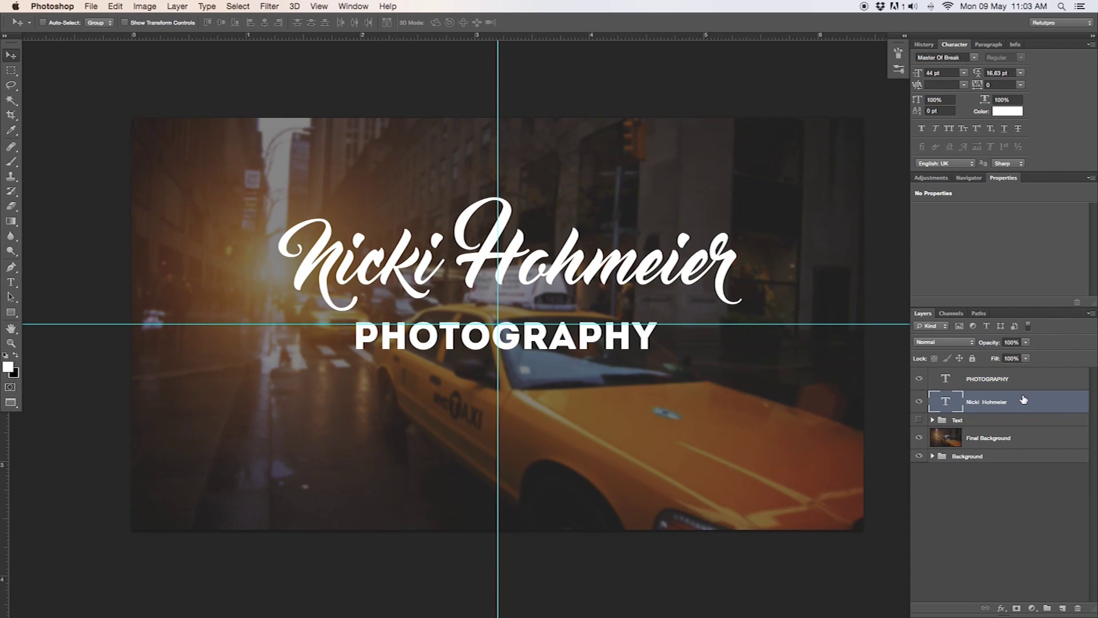
pyautogui.moveTo(598, 367); pyautogui.dragTo(580, 366)
# Create a text box near the bottom of the photo and enter the tagline text.
pyautogui.press('t')
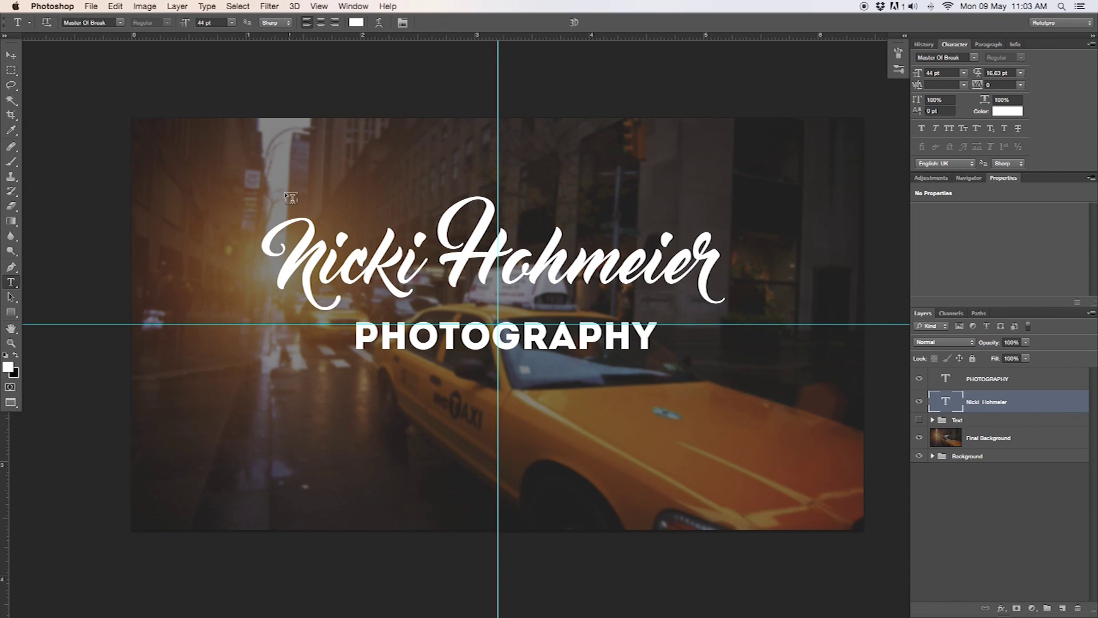
pyautogui.moveTo(214, 426); pyautogui.dragTo(791, 490)
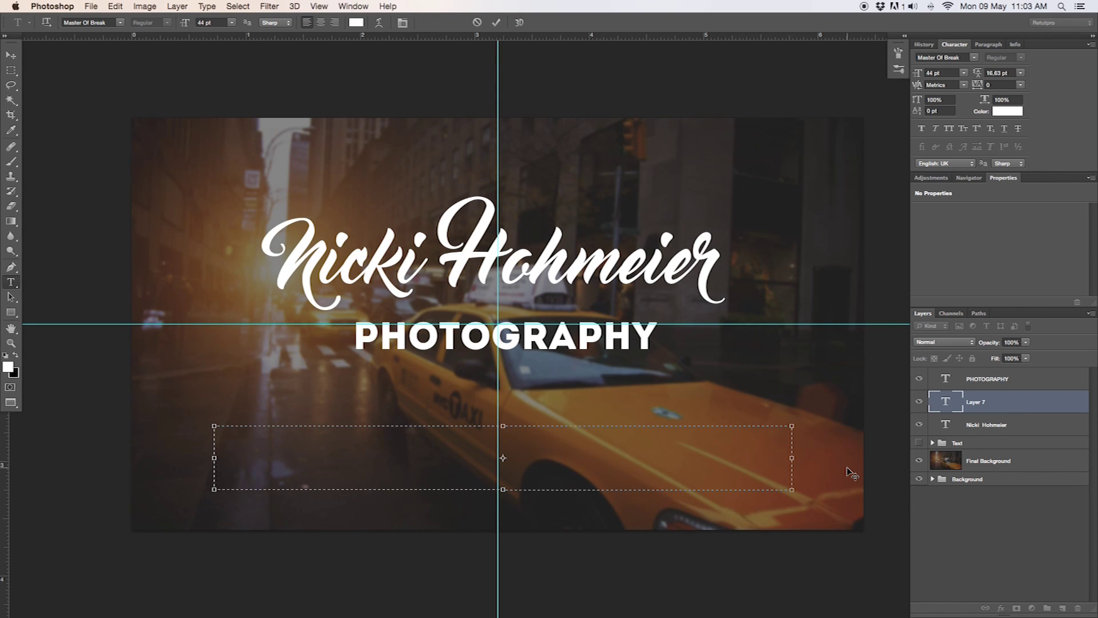
pyautogui.write('L')
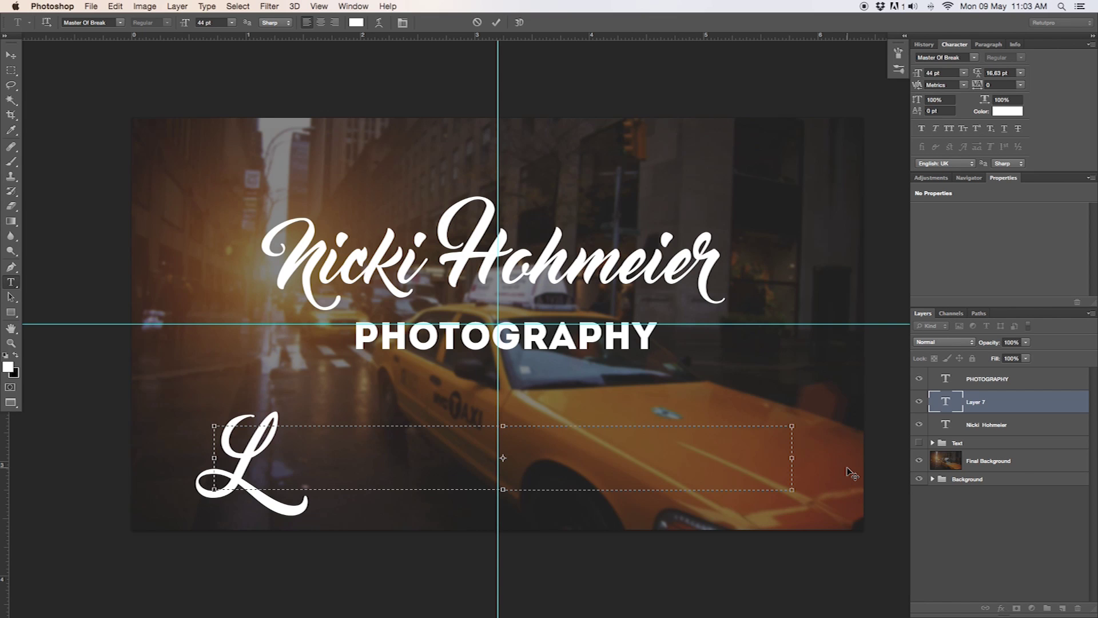
pyautogui.write('IFE')
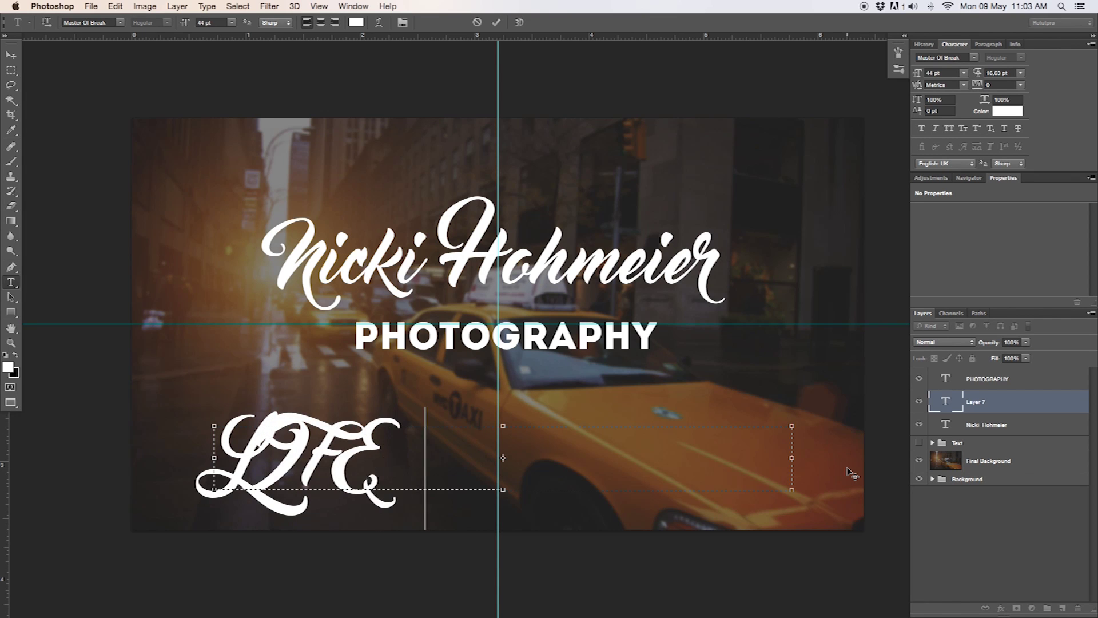
pyautogui.write('STYLE OF ')
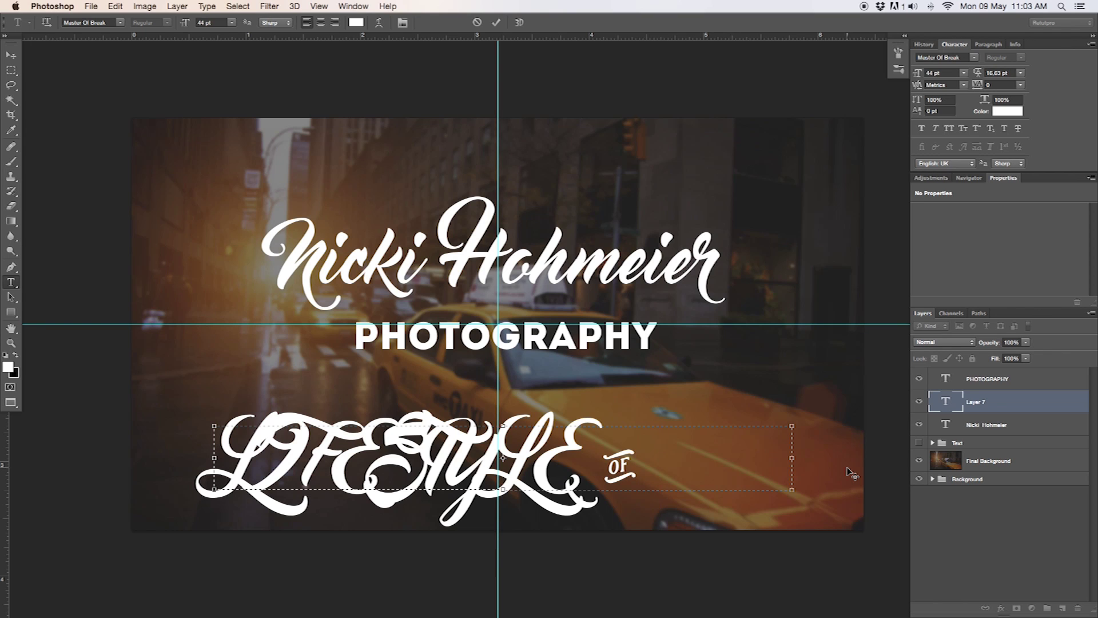
pyautogui.write('THE')
pyautogui.press('super+z')
pyautogui.press('super+a')
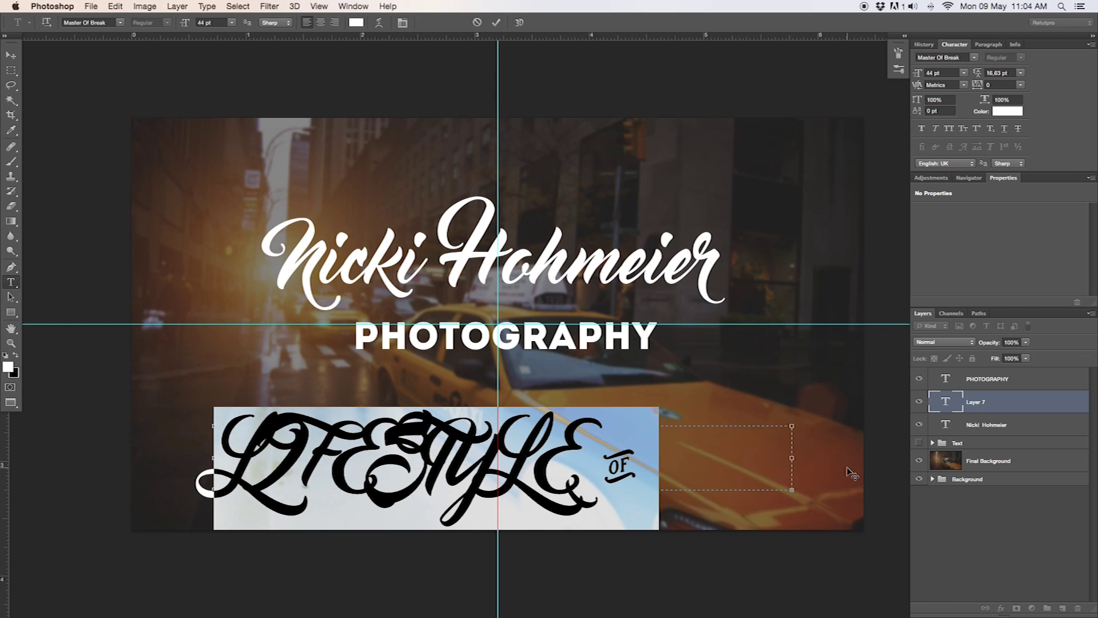
# Set the tagline to Helvetica Neue at 7.6 pt with tracking 720, and commit it.
pyautogui.click(119, 24)
pyautogui.scroll(15, 122, 24)
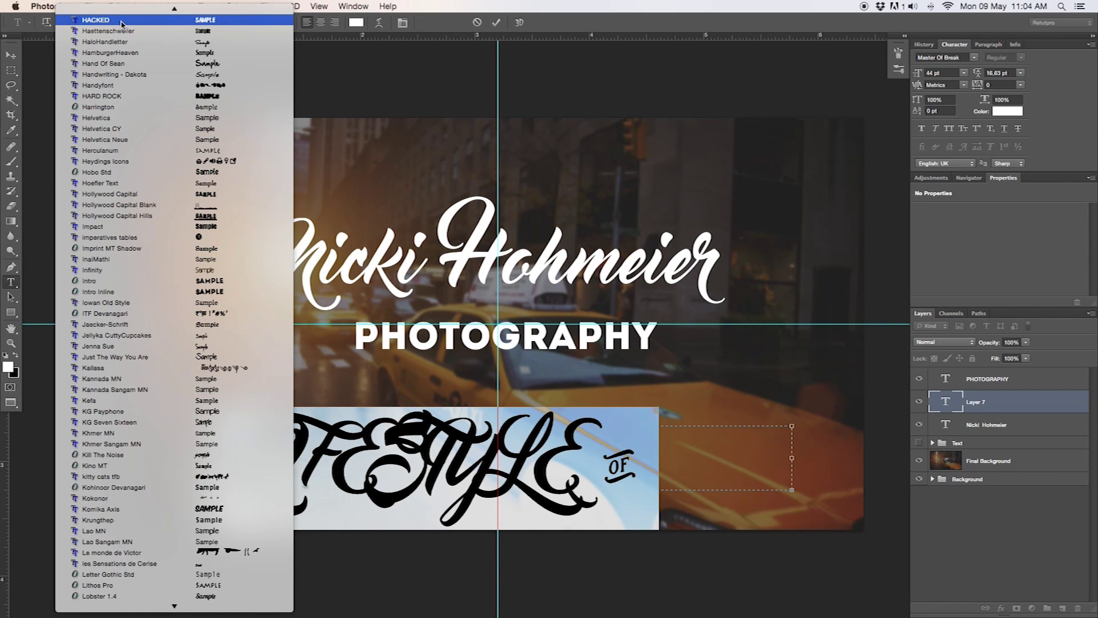
pyautogui.click(139, 140)
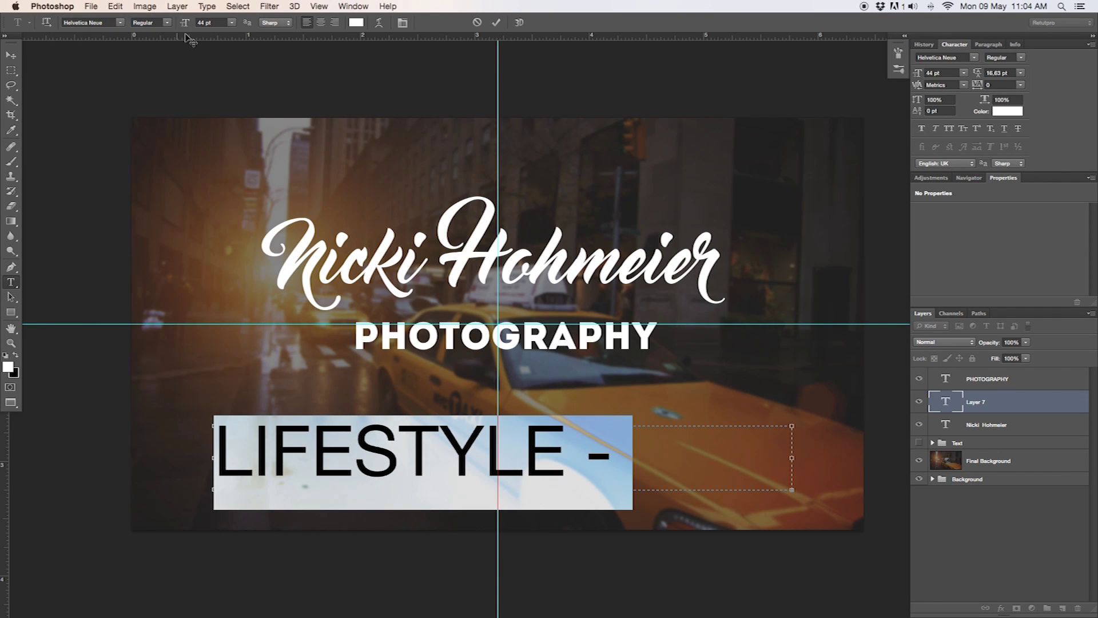
pyautogui.click(212, 22)
pyautogui.write('7')
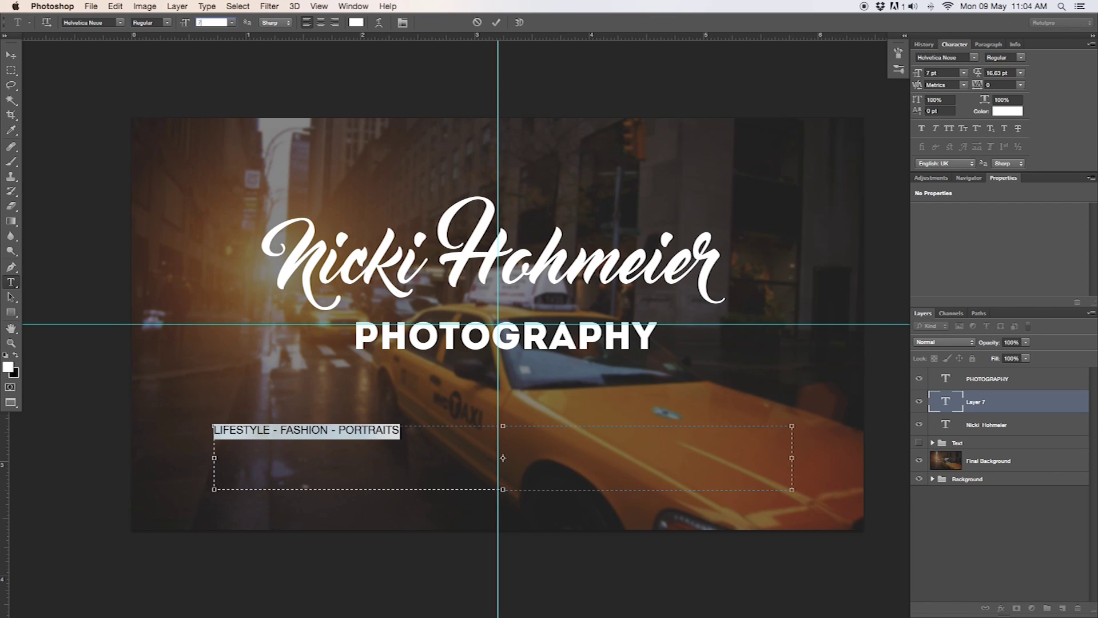
pyautogui.write('.6')
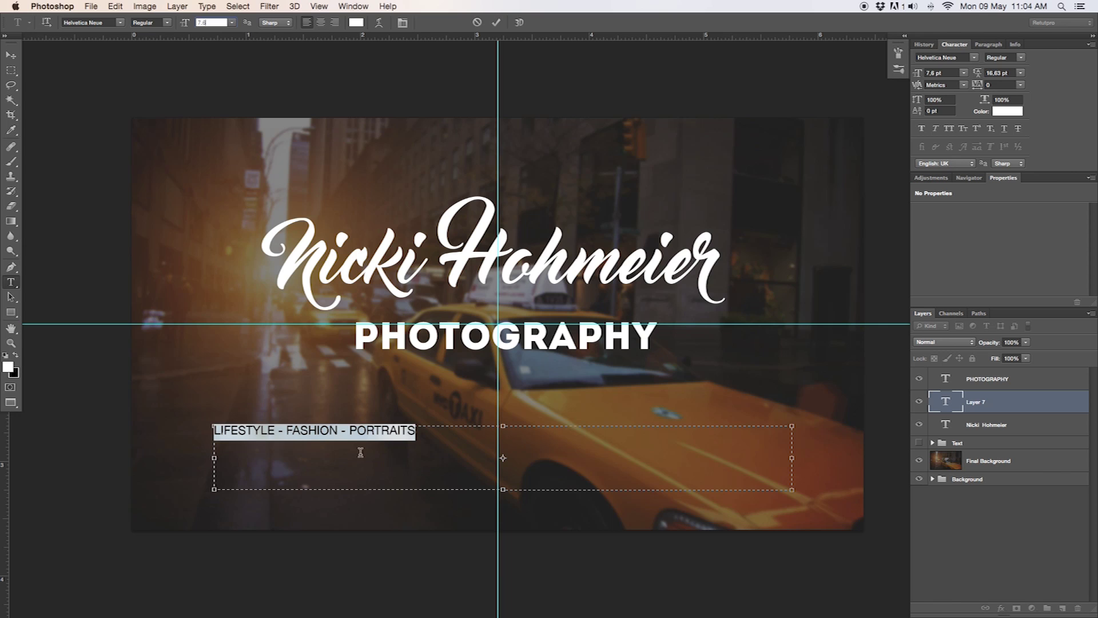
pyautogui.press('Return')
pyautogui.moveTo(979, 86); pyautogui.dragTo(999, 88)
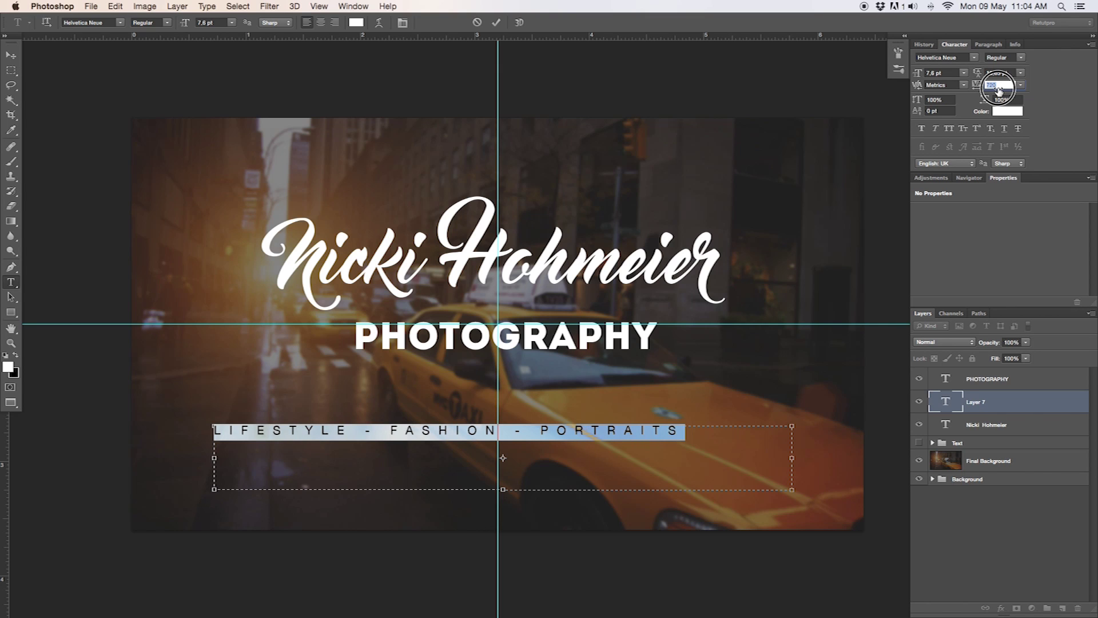
pyautogui.click(999, 85)
pyautogui.write('720')
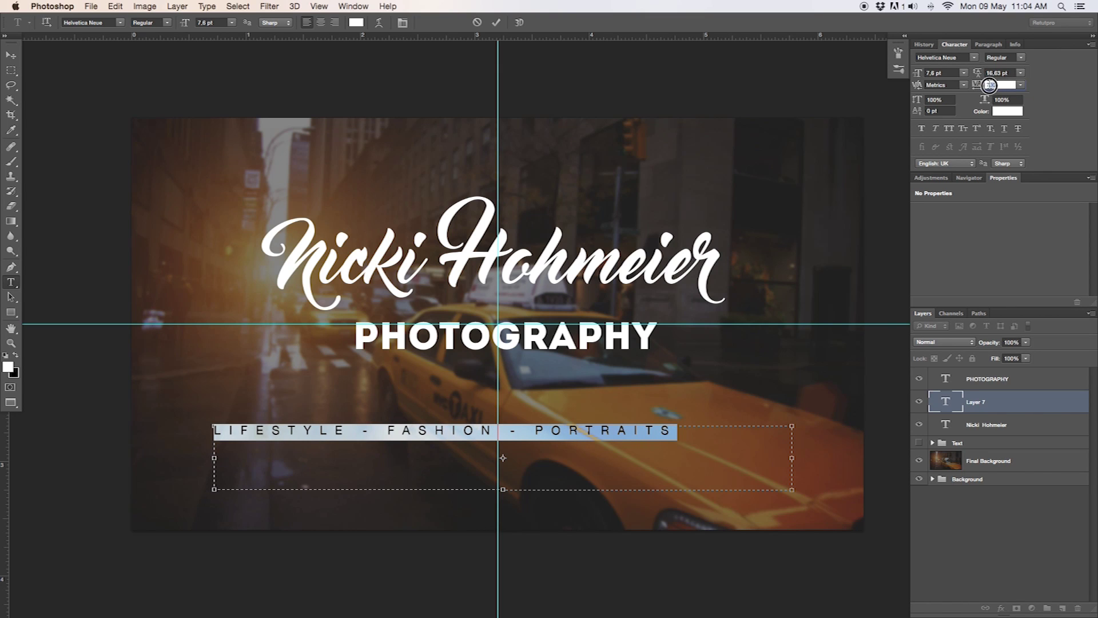
pyautogui.press('Return')
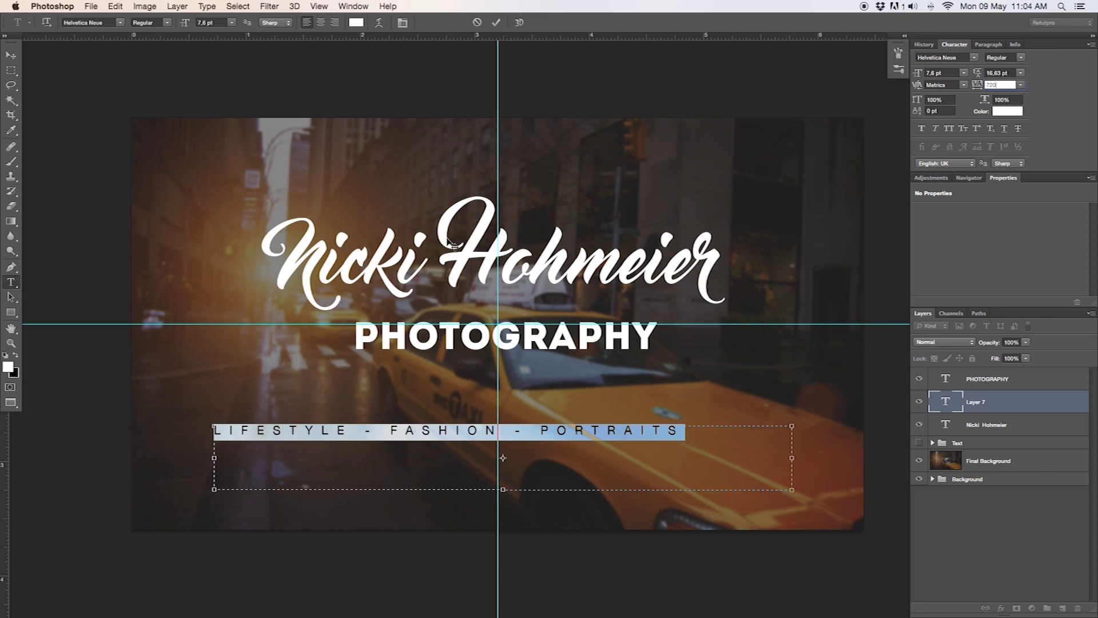
pyautogui.click(497, 23)
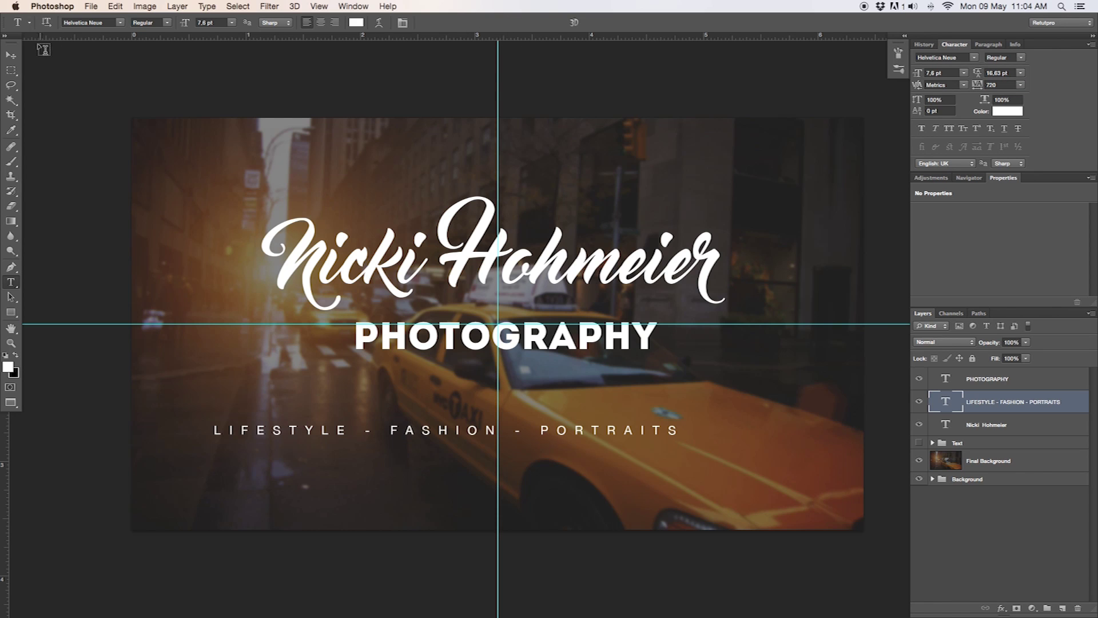
# Move the tagline up and centre it under PHOTOGRAPHY.
pyautogui.click(11, 55)
pyautogui.moveTo(449, 417); pyautogui.dragTo(514, 393)
pyautogui.press('Up')
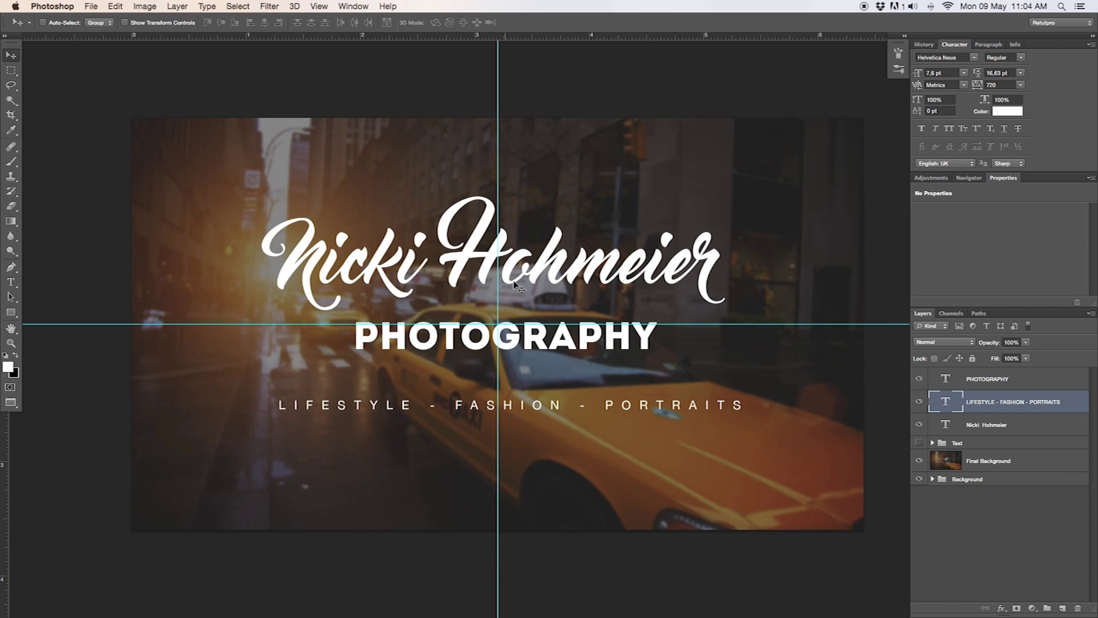
# Nudge the script name layer up slightly to add space above PHOTOGRAPHY.
pyautogui.click(1012, 425)
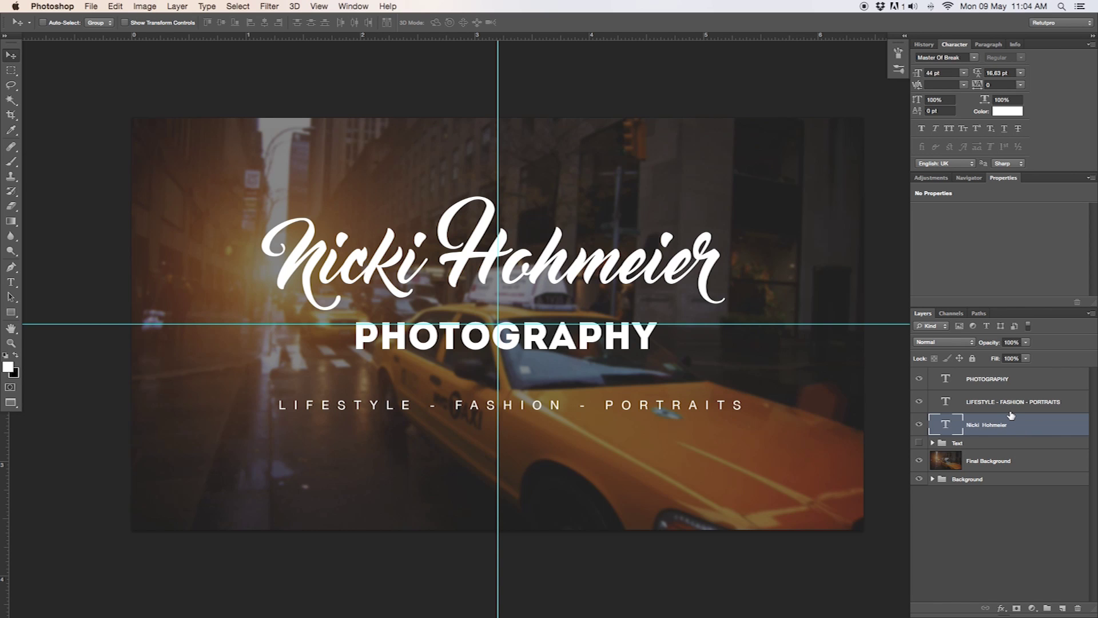
pyautogui.press('Up')
pyautogui.press('Up')
pyautogui.press('Up')
pyautogui.press('Up')
pyautogui.press('Up')
pyautogui.press('Up')
pyautogui.press('Up')
pyautogui.press('Up')
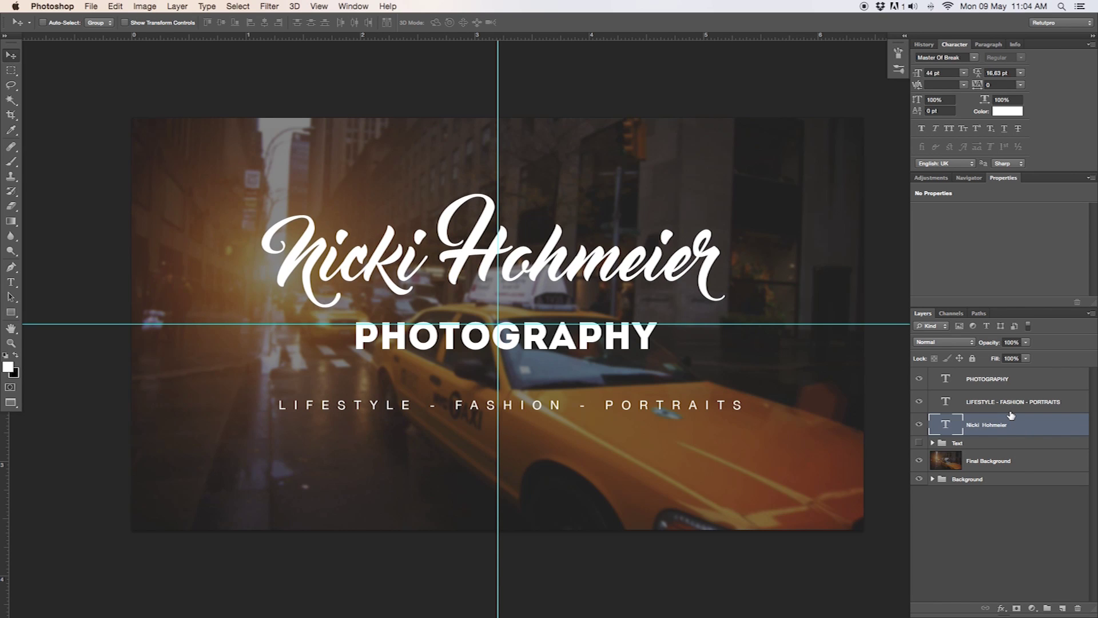
pyautogui.press('Up')
pyautogui.press('Up')
pyautogui.press('Up')
pyautogui.press('Up')
pyautogui.press('Up')
pyautogui.press('Up')
pyautogui.press('Up')
pyautogui.press('Up')
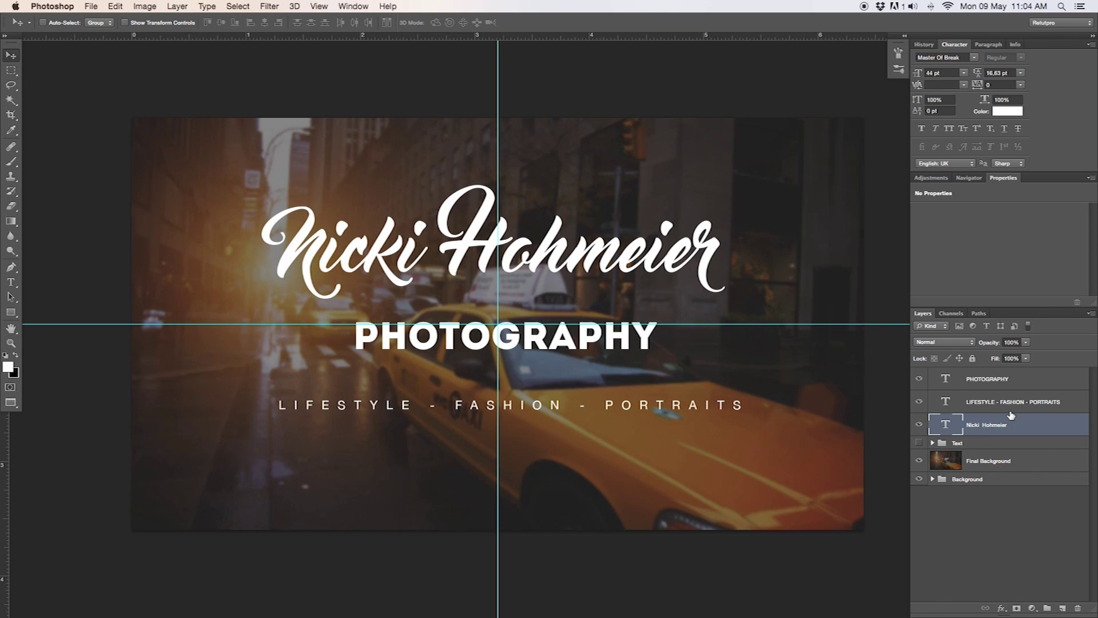
pyautogui.click(11, 313)
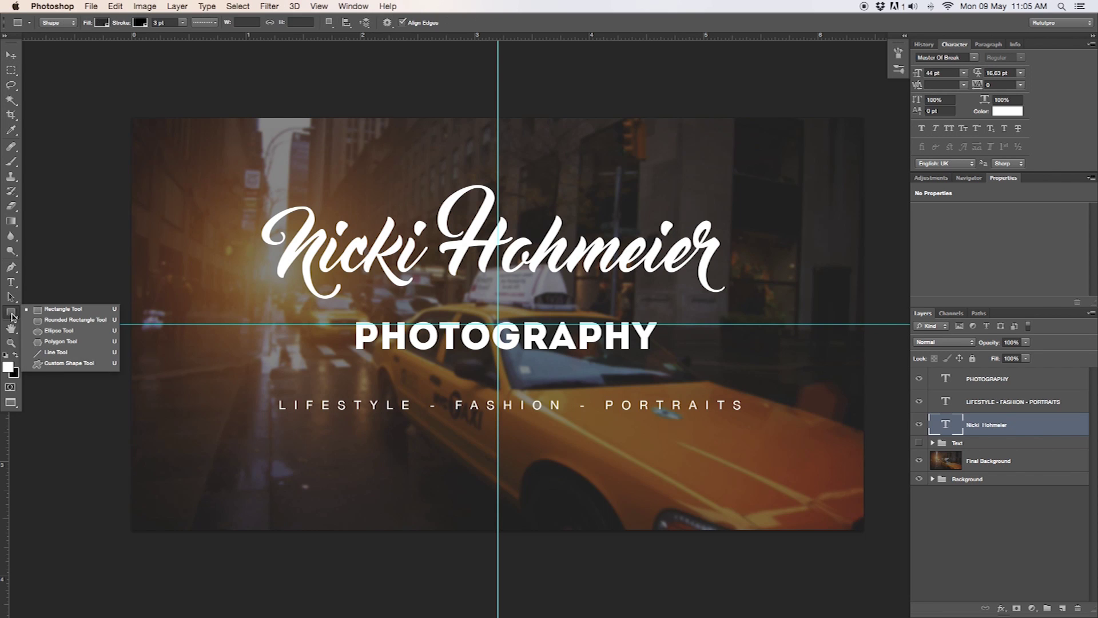
# Draw a rectangle around the word PHOTOGRAPHY with the Rectangle Tool.
pyautogui.click(53, 312)
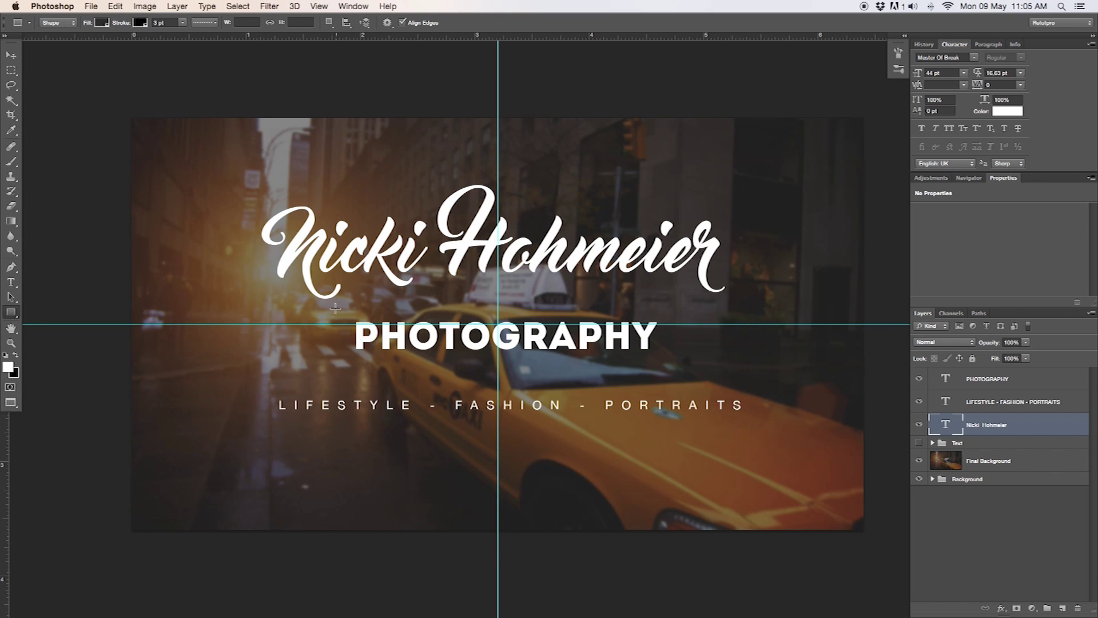
pyautogui.moveTo(323, 303)
pyautogui.mouseDown()
pyautogui.moveTo(343, 320)
pyautogui.moveTo(578, 372)
pyautogui.moveTo(637, 380)
pyautogui.moveTo(693, 370)
pyautogui.mouseUp()
pyautogui.press('shift')
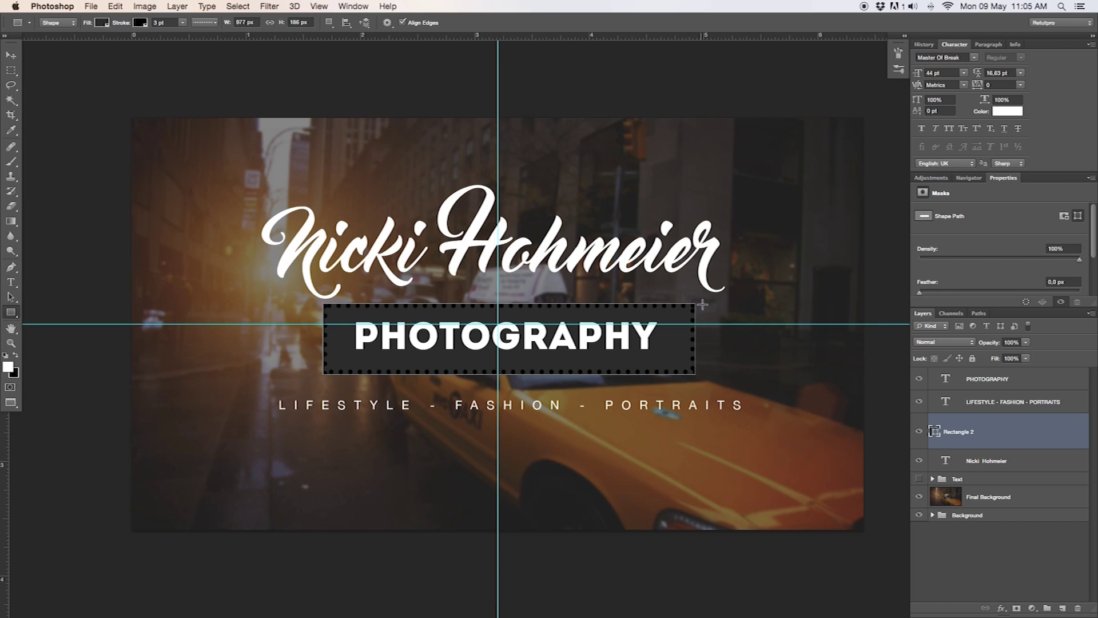
# Centre the rectangle behind PHOTOGRAPHY by dragging and arrow-key nudging.
pyautogui.click(11, 55)
pyautogui.moveTo(502, 326); pyautogui.dragTo(521, 338)
pyautogui.press('Up')
pyautogui.press('Up')
pyautogui.press('Up')
pyautogui.press('Up')
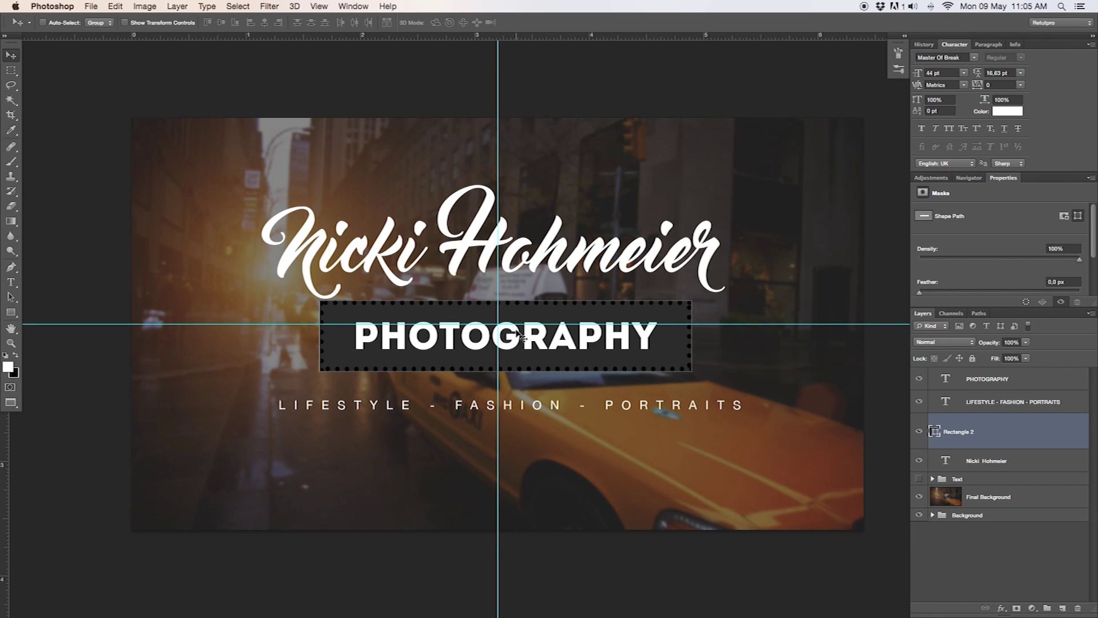
pyautogui.press('Left')
pyautogui.press('Left')
pyautogui.press('Left')
pyautogui.press('Left')
pyautogui.press('Down')
pyautogui.press('Down')
pyautogui.press('Up')
pyautogui.press('Up')
pyautogui.press('Down')
pyautogui.press('Down')
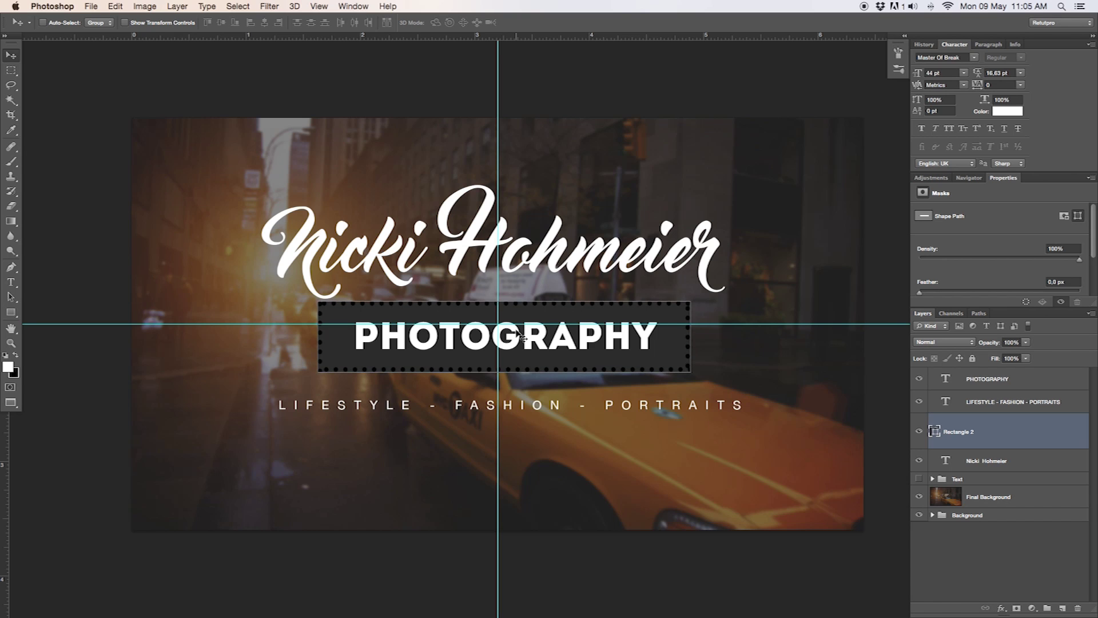
pyautogui.press('Left')
pyautogui.press('Left')
pyautogui.press('Right')
pyautogui.press('Right')
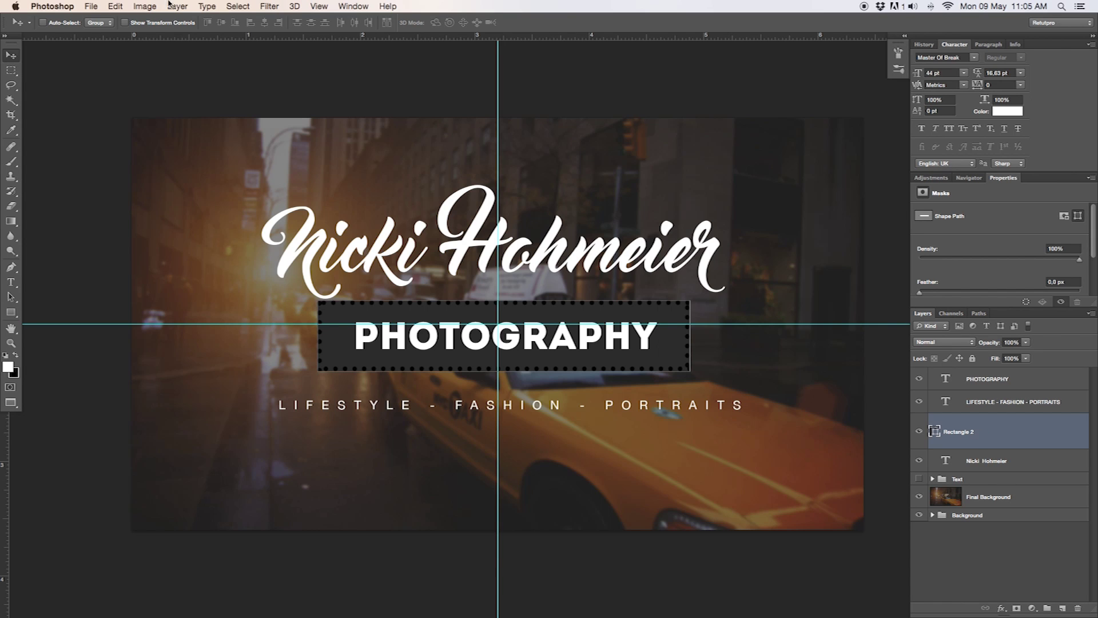
# Give the rectangle no fill and a white stroke.
pyautogui.click(11, 312)
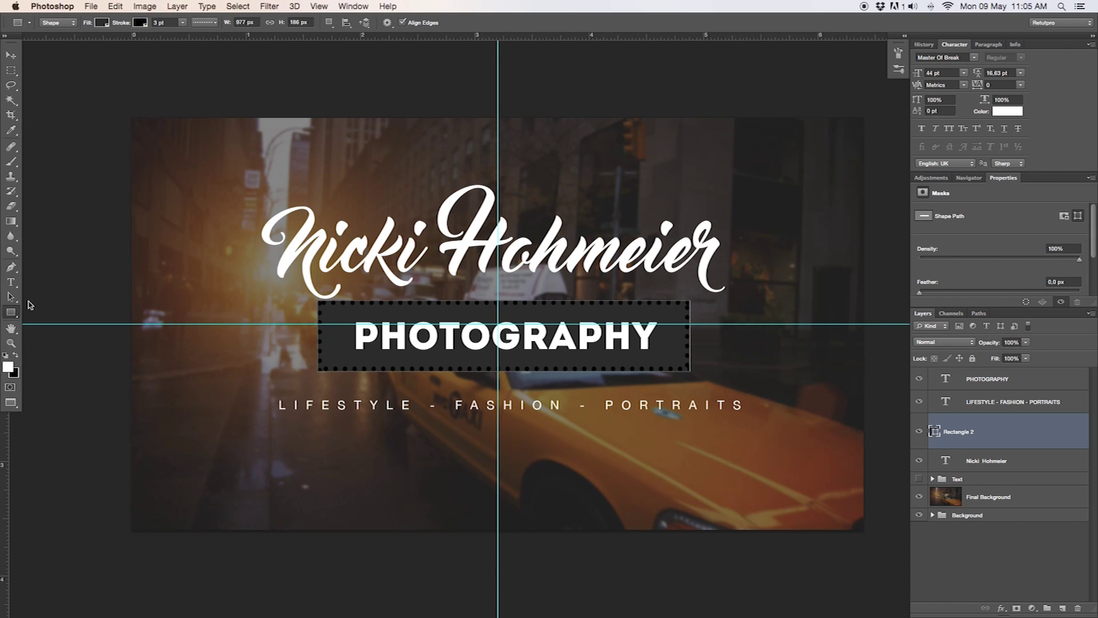
pyautogui.click(102, 22)
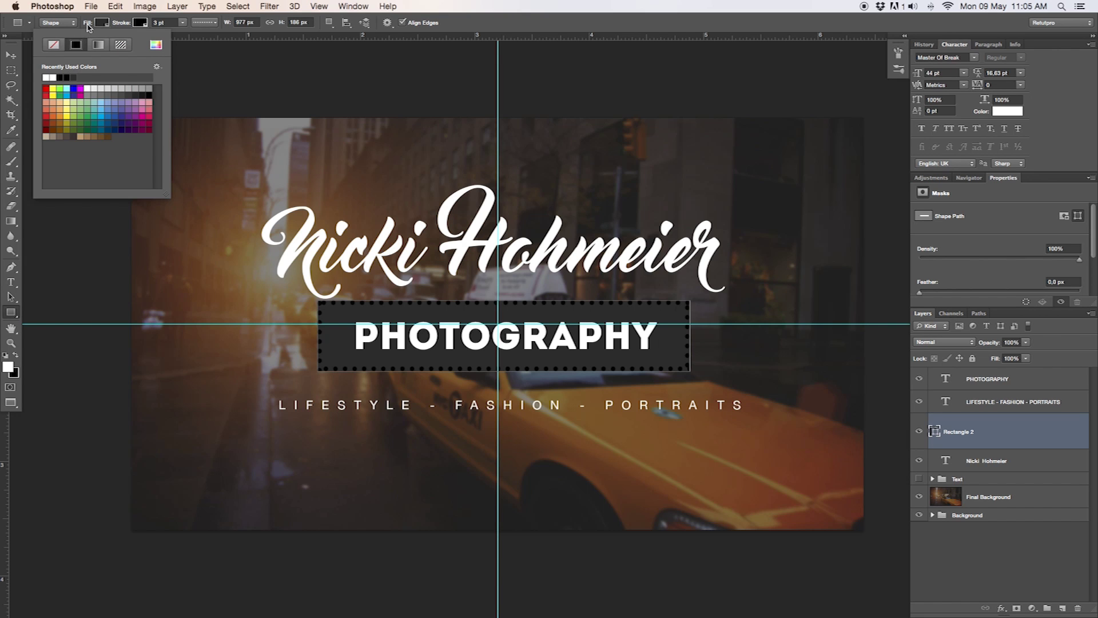
pyautogui.click(54, 45)
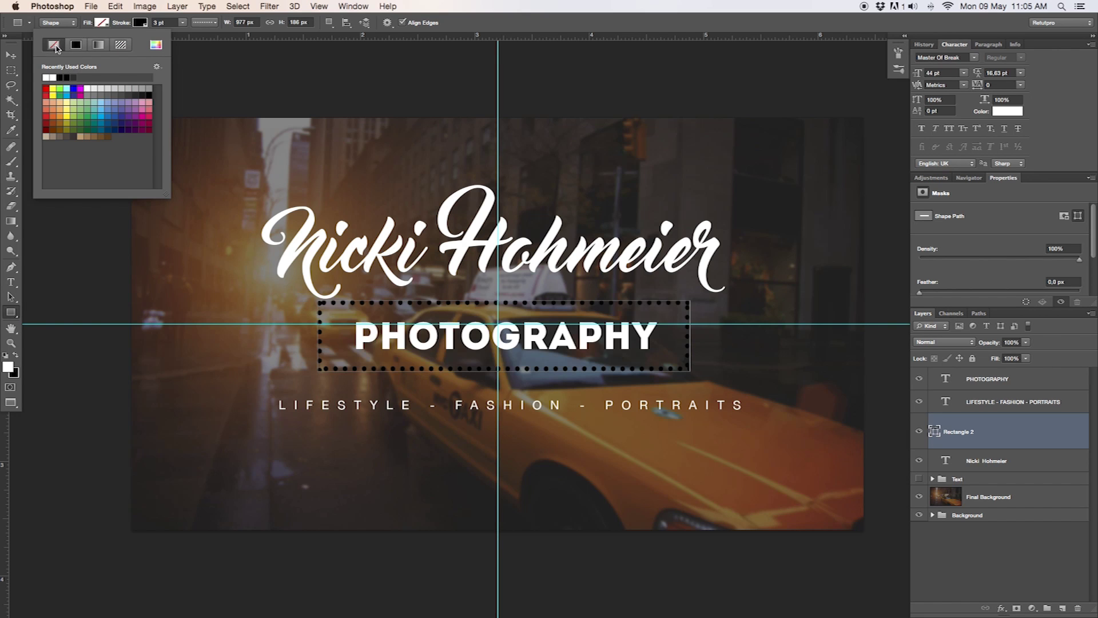
pyautogui.click(140, 22)
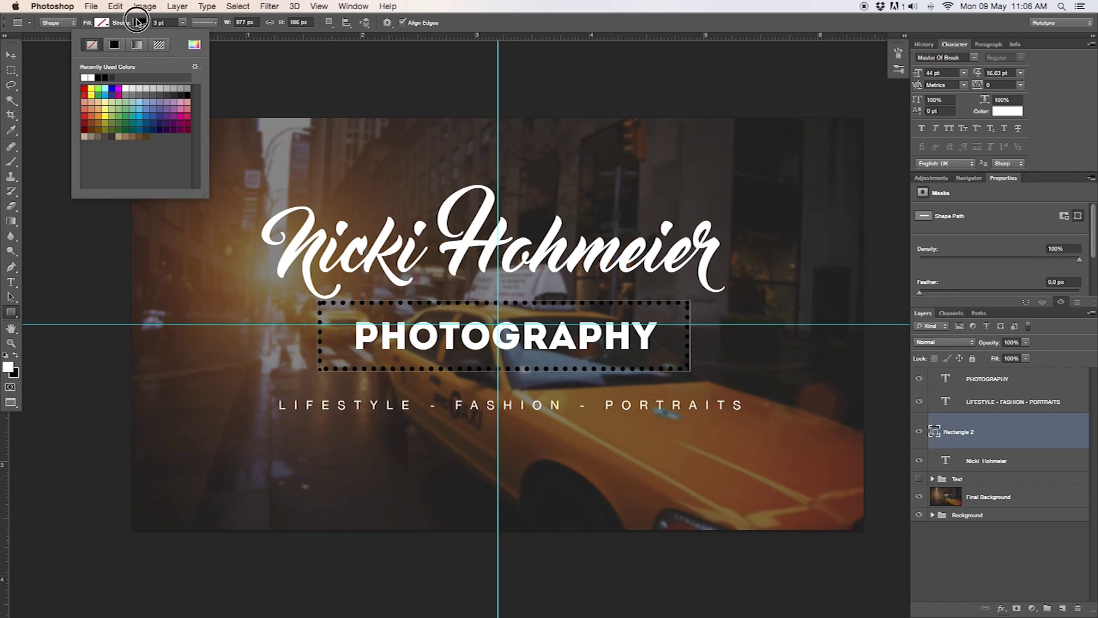
pyautogui.click(86, 78)
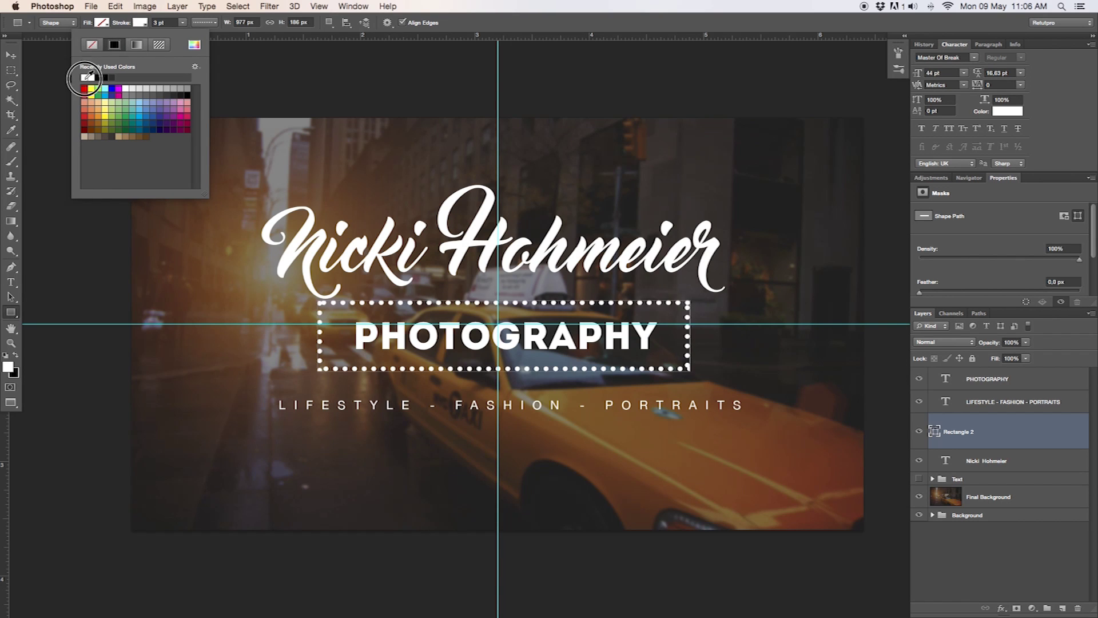
# Make the rectangle's stroke a solid line 2.97 pt wide.
pyautogui.click(223, 32)
pyautogui.click(211, 24)
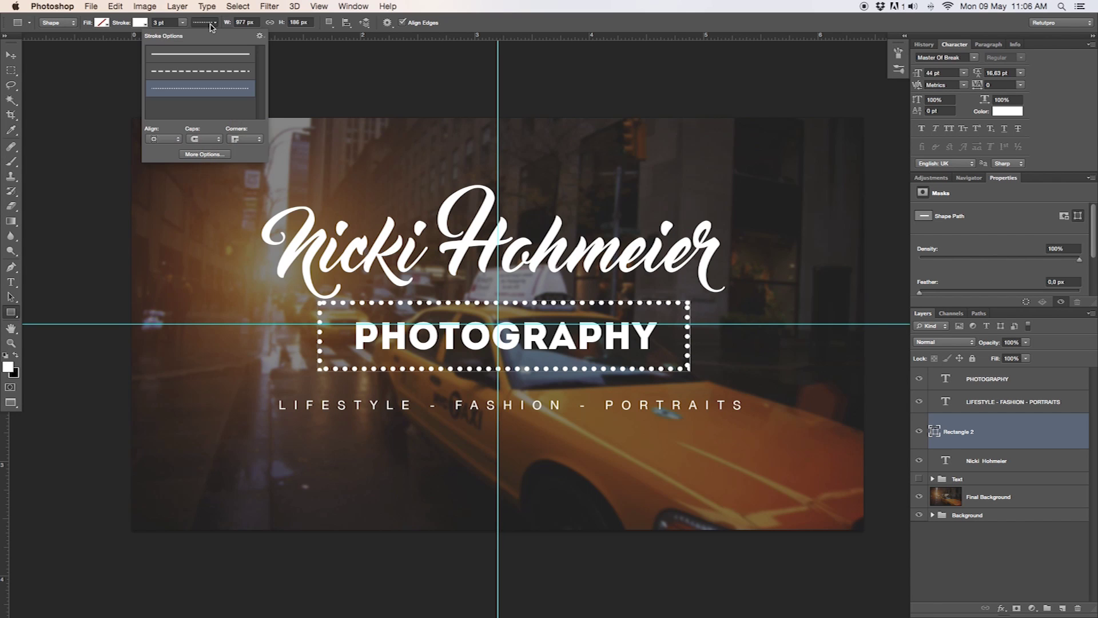
pyautogui.click(173, 57)
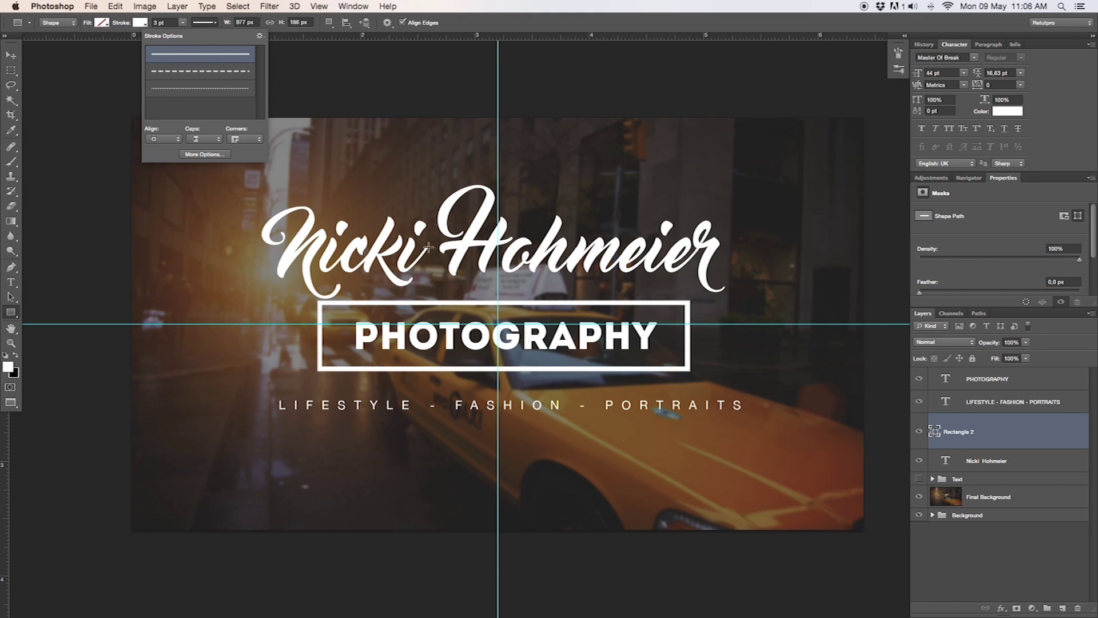
pyautogui.click(165, 22)
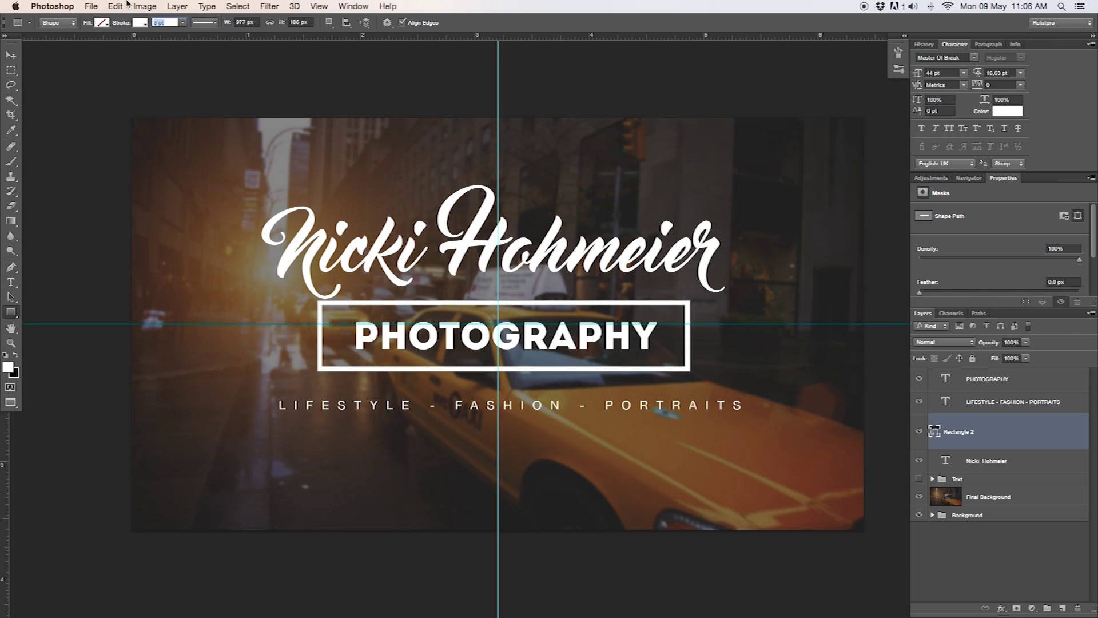
pyautogui.click(182, 22)
pyautogui.moveTo(186, 37); pyautogui.dragTo(184, 35)
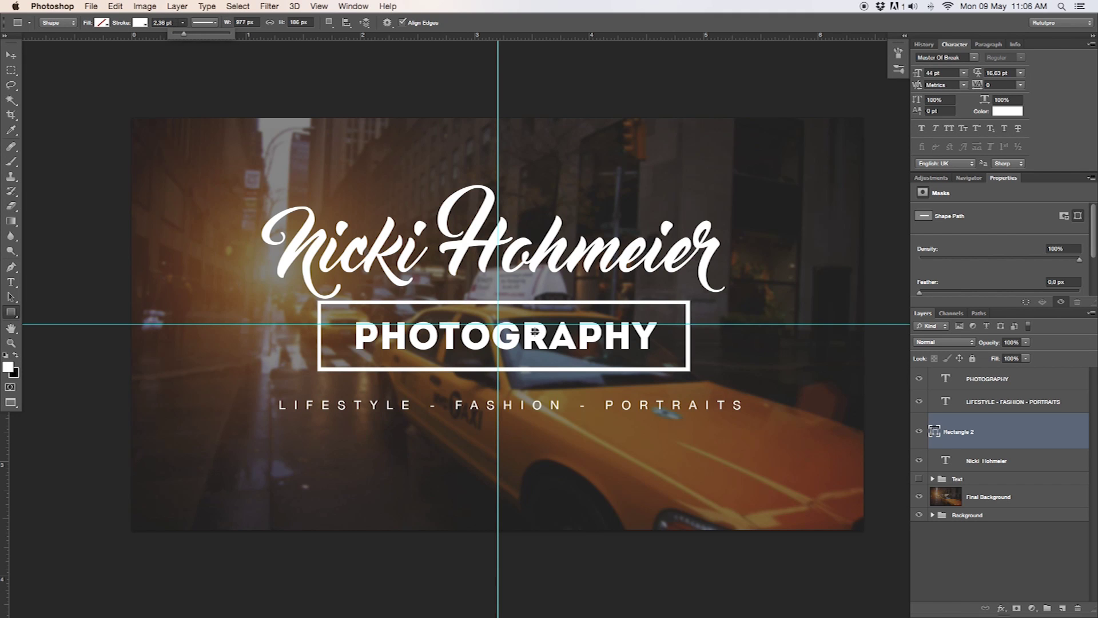
pyautogui.click(185, 35)
pyautogui.moveTo(185, 36); pyautogui.dragTo(184, 35)
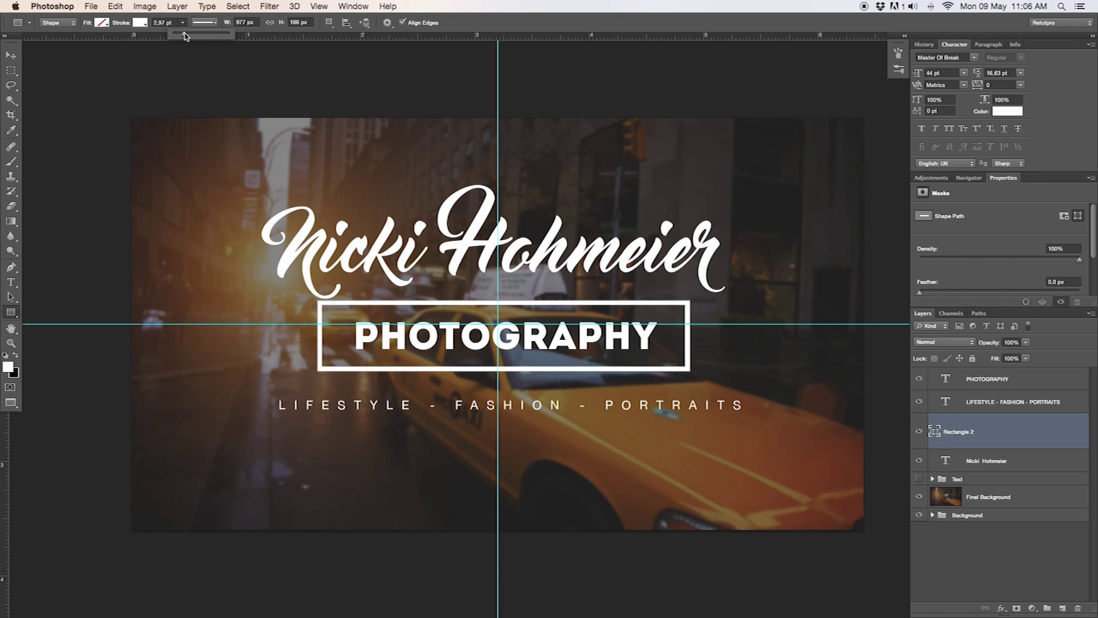
pyautogui.click(458, 25)
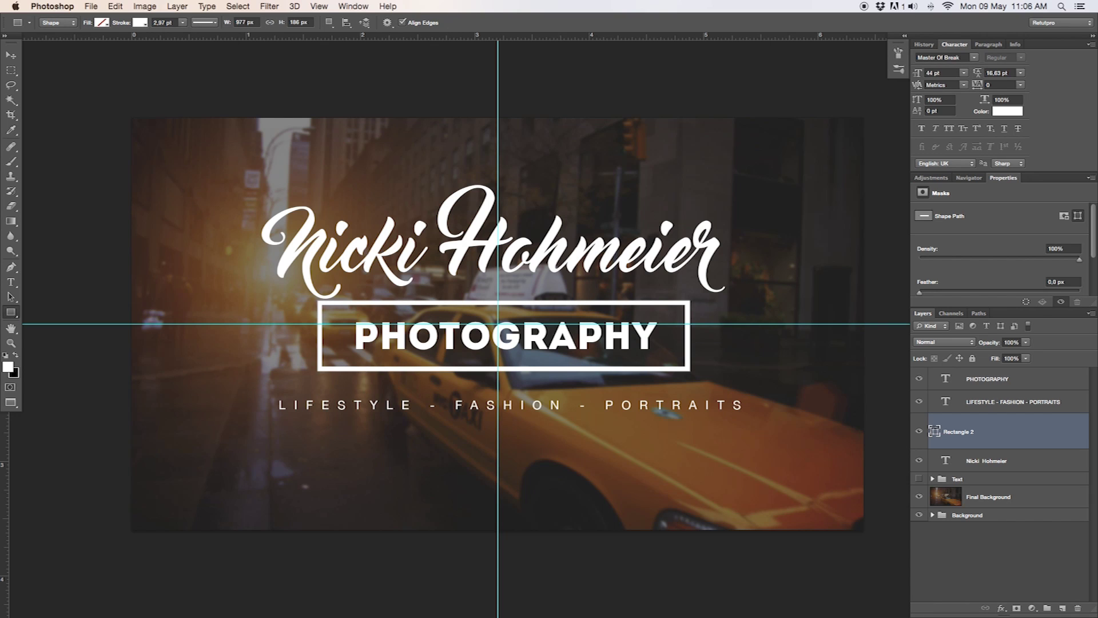
# Nudge the white PHOTOGRAPHY frame slightly right and down with the Move tool.
pyautogui.press('v')
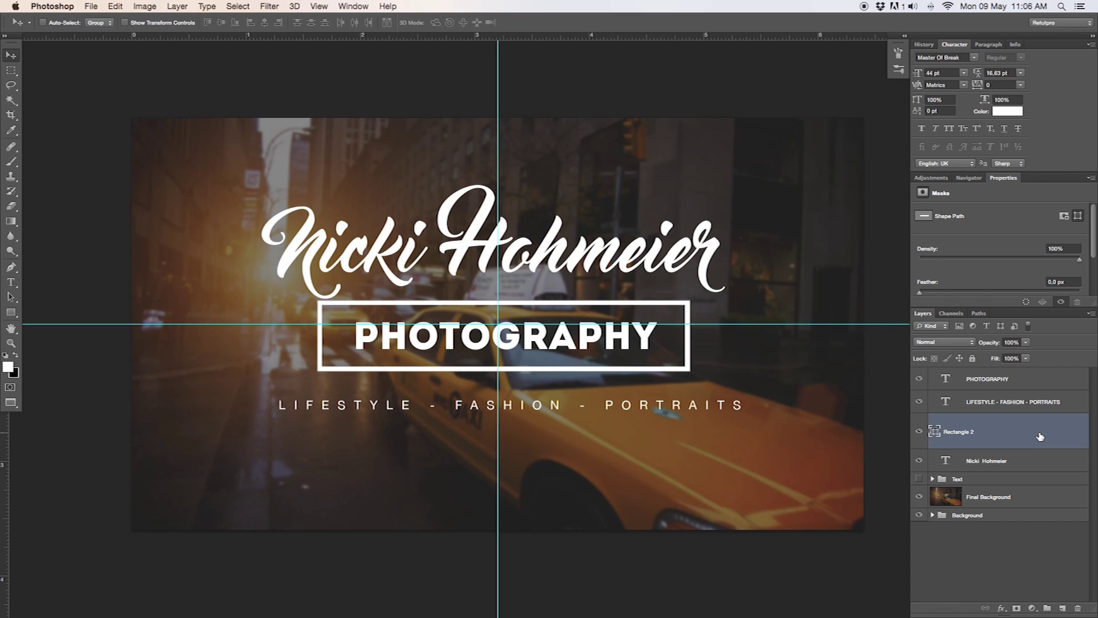
pyautogui.press('Right')
pyautogui.press('Right')
pyautogui.press('Right')
pyautogui.press('Right')
pyautogui.press('Down')
pyautogui.press('Down')
pyautogui.press('Up')
pyautogui.press('Up')
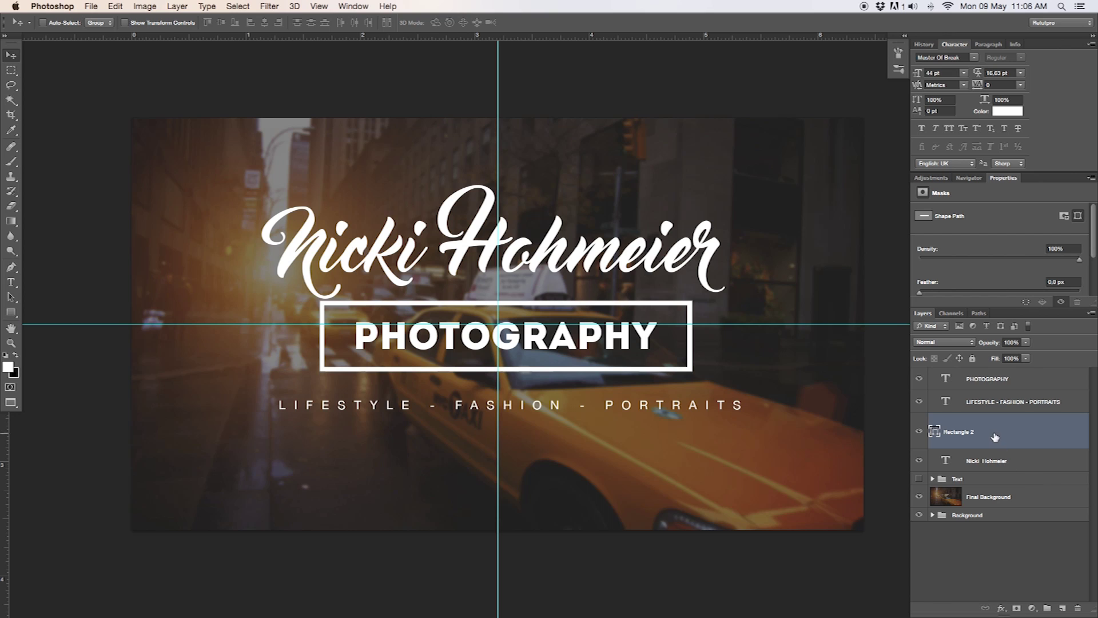
# Rasterize the Rectangle 2 shape layer into an ordinary pixel layer.
pyautogui.rightClick(974, 432)
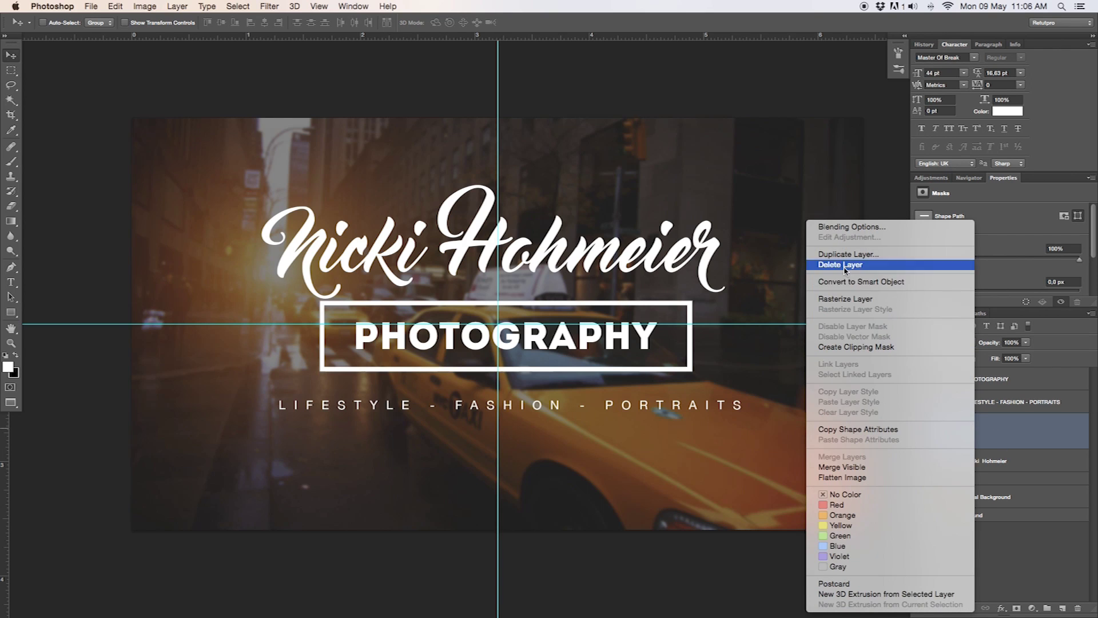
pyautogui.click(851, 299)
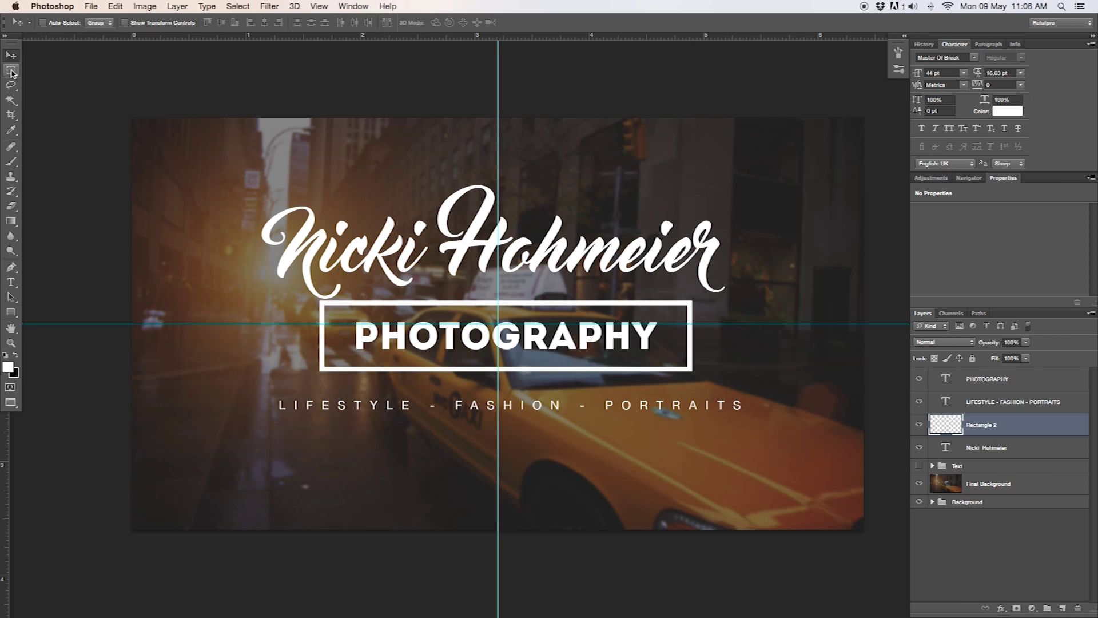
pyautogui.moveTo(11, 70); pyautogui.dragTo(32, 75)
# Marquee-select a short centred stretch of the frame's top edge, delete it, and deselect.
pyautogui.click(35, 68)
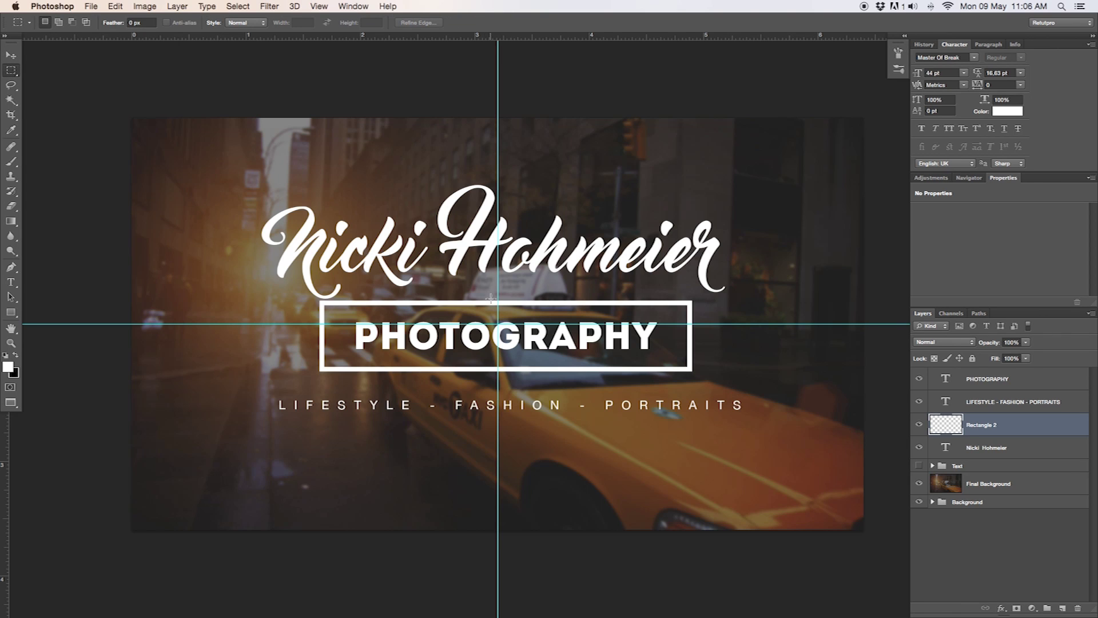
pyautogui.moveTo(469, 293); pyautogui.dragTo(525, 311)
pyautogui.press('super+d')
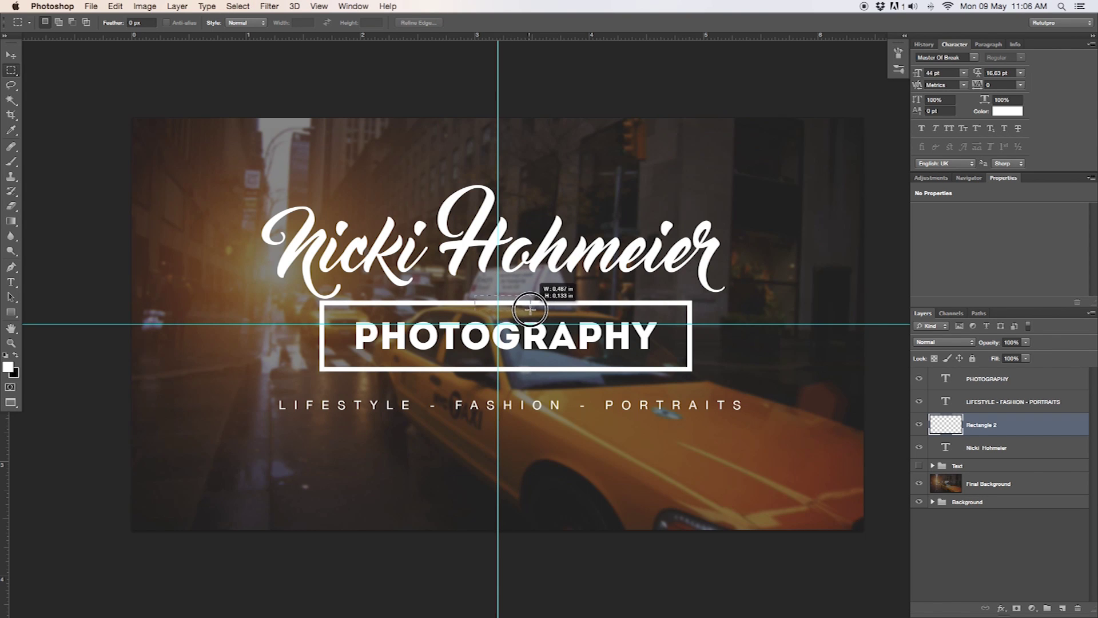
pyautogui.moveTo(532, 310); pyautogui.dragTo(533, 312)
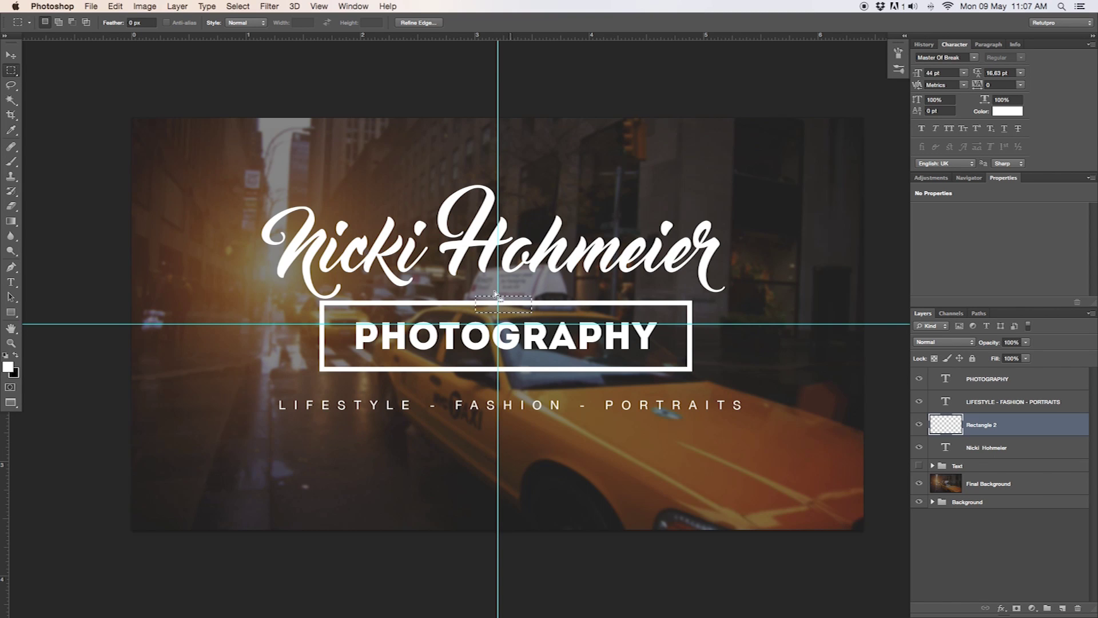
pyautogui.moveTo(503, 309); pyautogui.dragTo(502, 309)
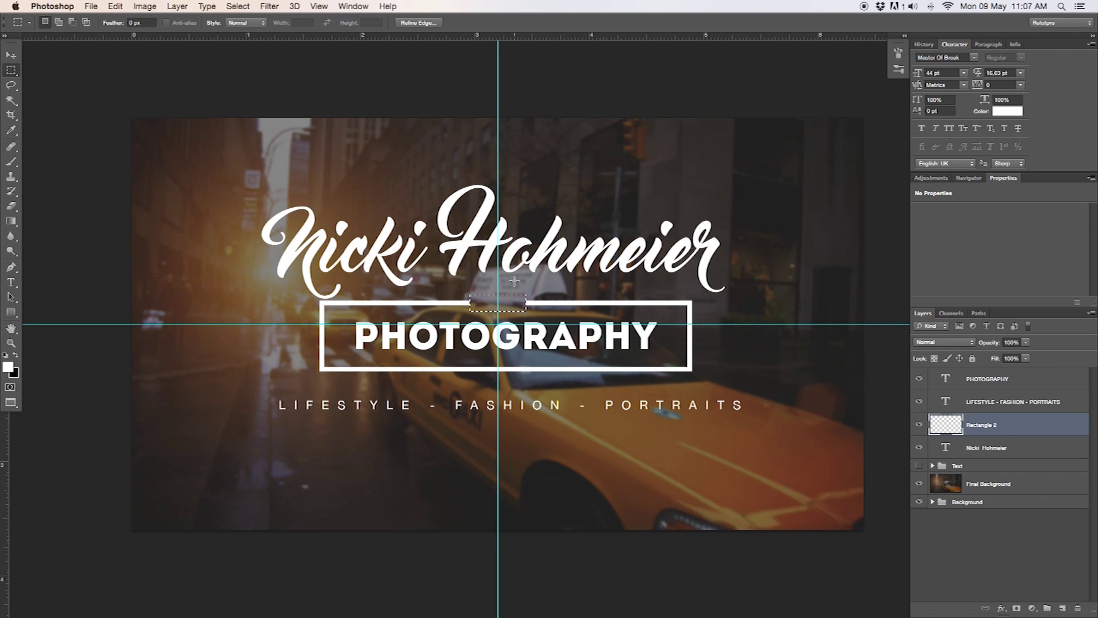
pyautogui.press('Delete')
pyautogui.press('cmd+d')
# Hide Photoshop's panels, bring up the clker.com camera icon page in Chrome, then minimise Chrome.
pyautogui.press('Tab')
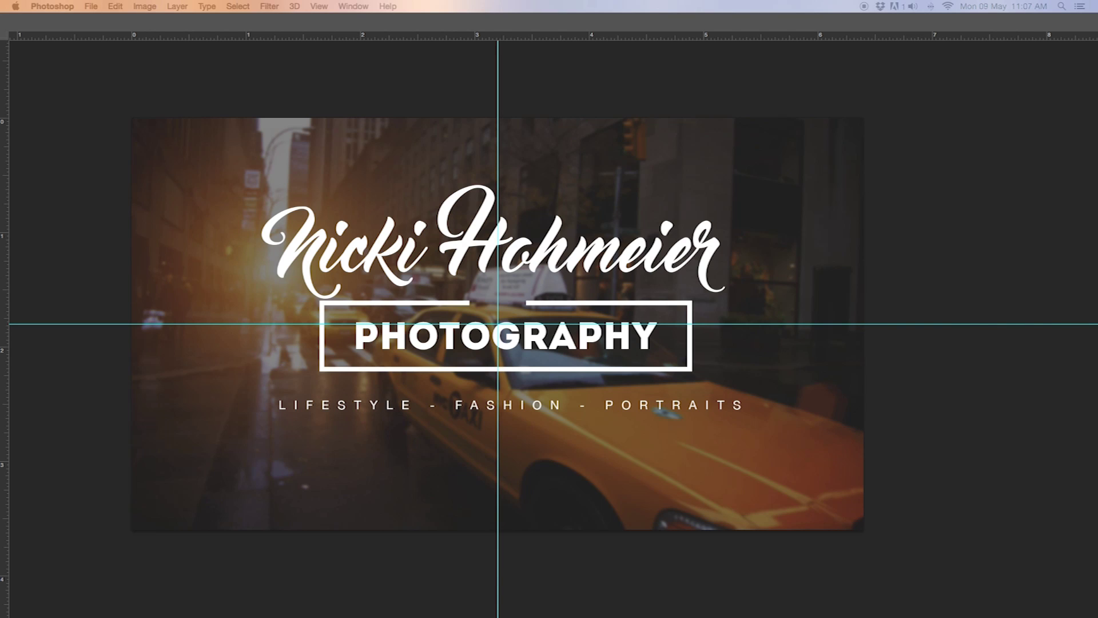
pyautogui.press('super+Tab')
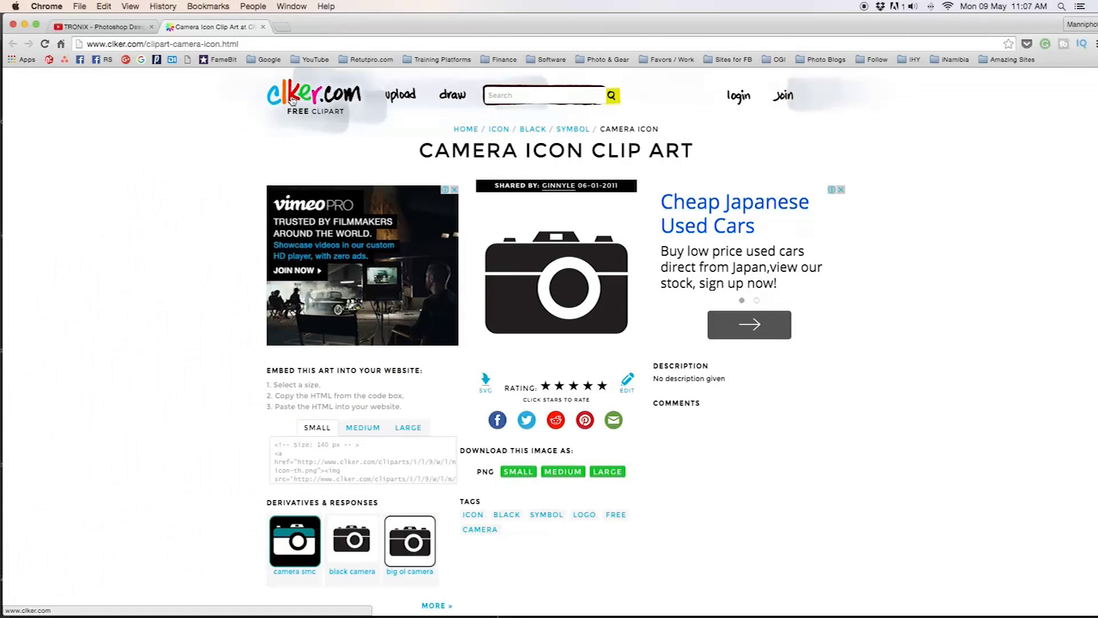
pyautogui.moveTo(399, 27); pyautogui.dragTo(364, 17)
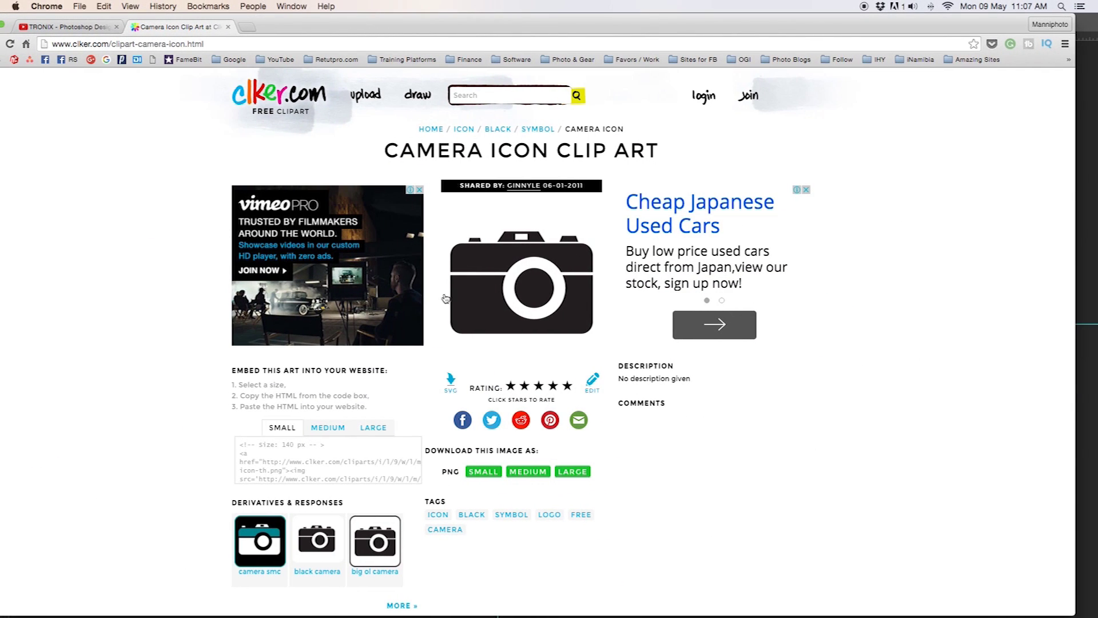
pyautogui.doubleClick(455, 27)
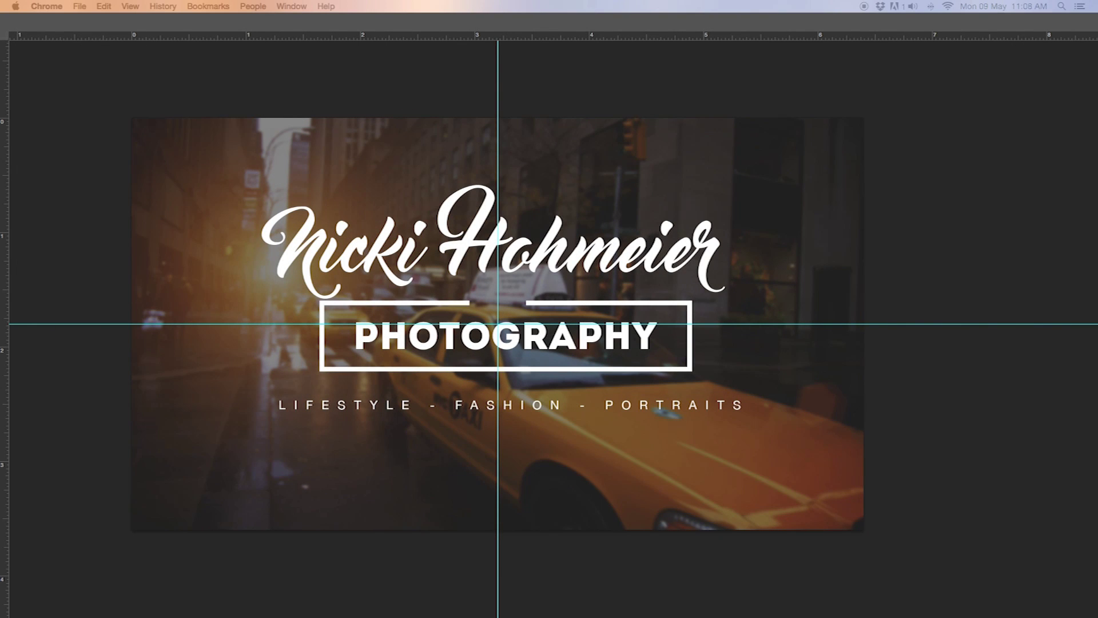
# Place the camera-icon-md image into the banner and move it toward the upper right.
pyautogui.moveTo(846, 546); pyautogui.dragTo(593, 457)
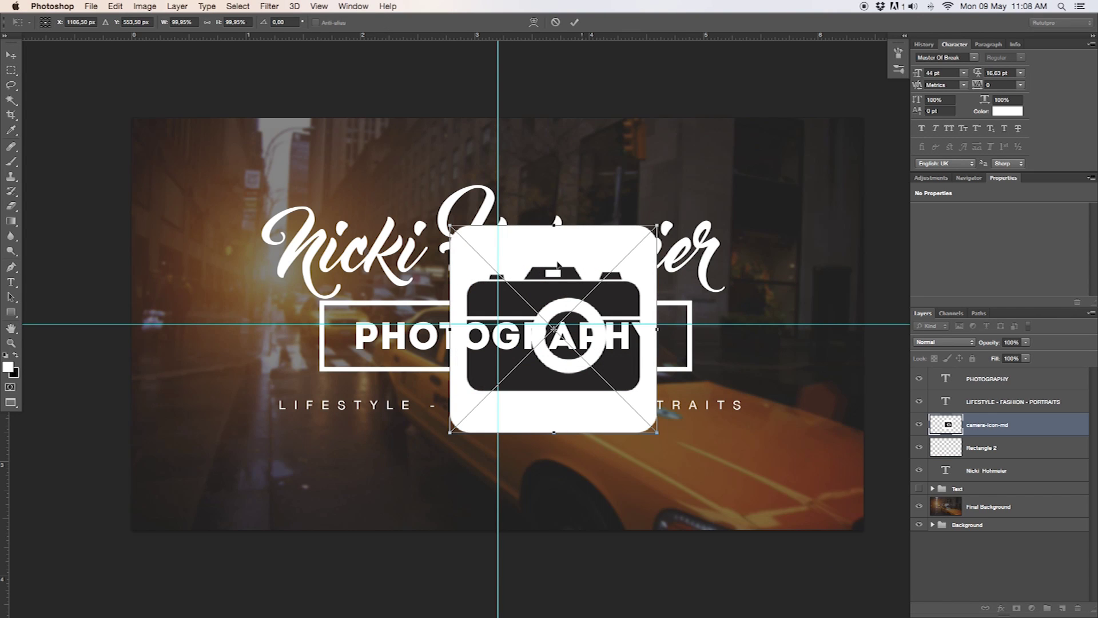
pyautogui.click(574, 22)
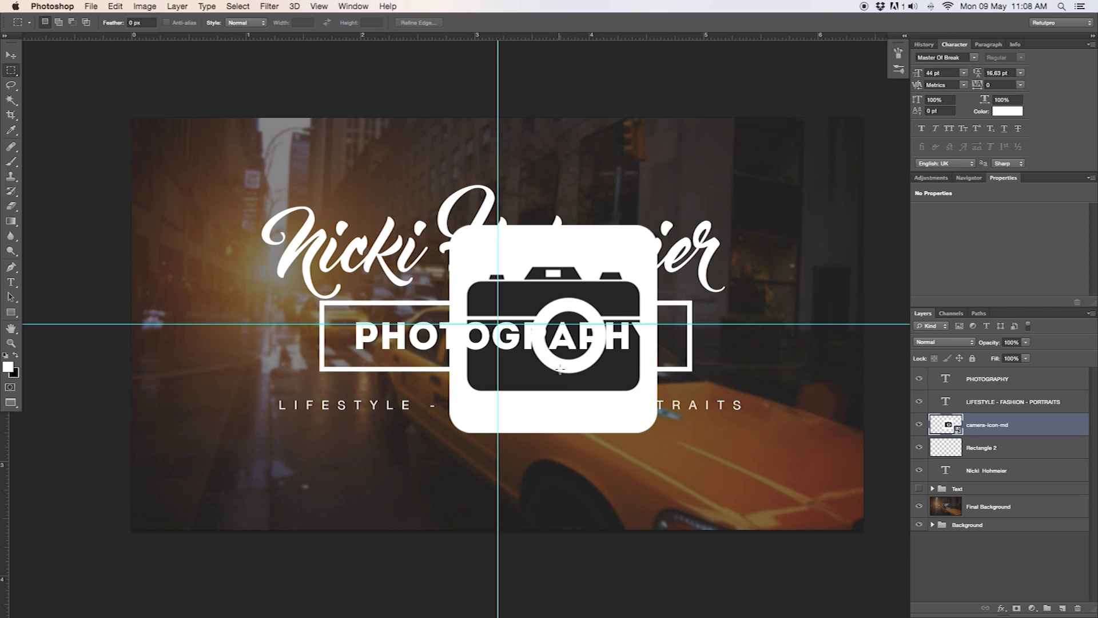
pyautogui.press('v')
pyautogui.moveTo(572, 246); pyautogui.dragTo(729, 150)
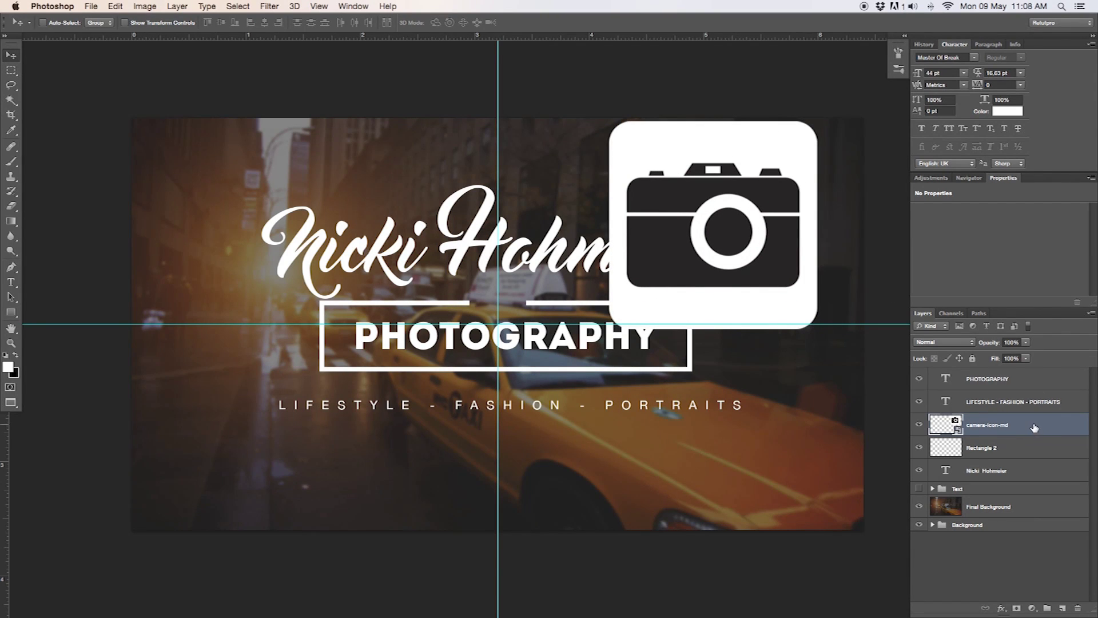
# Rasterize camera-icon-md and Magic Wand-select all its dark camera parts, including the lens and bumps.
pyautogui.rightClick(986, 432)
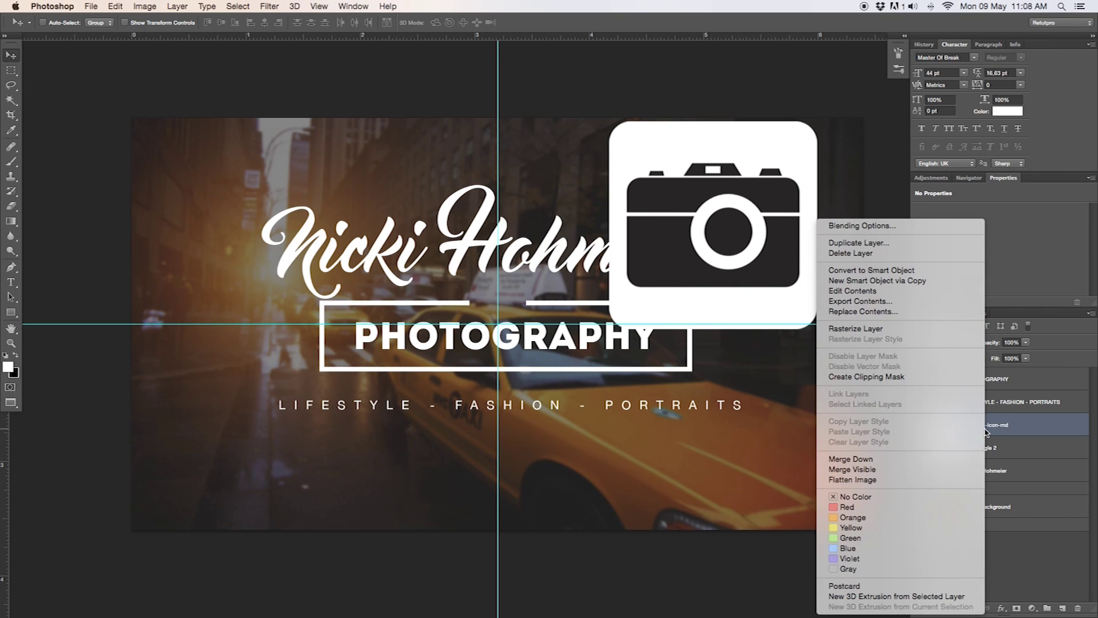
pyautogui.click(892, 329)
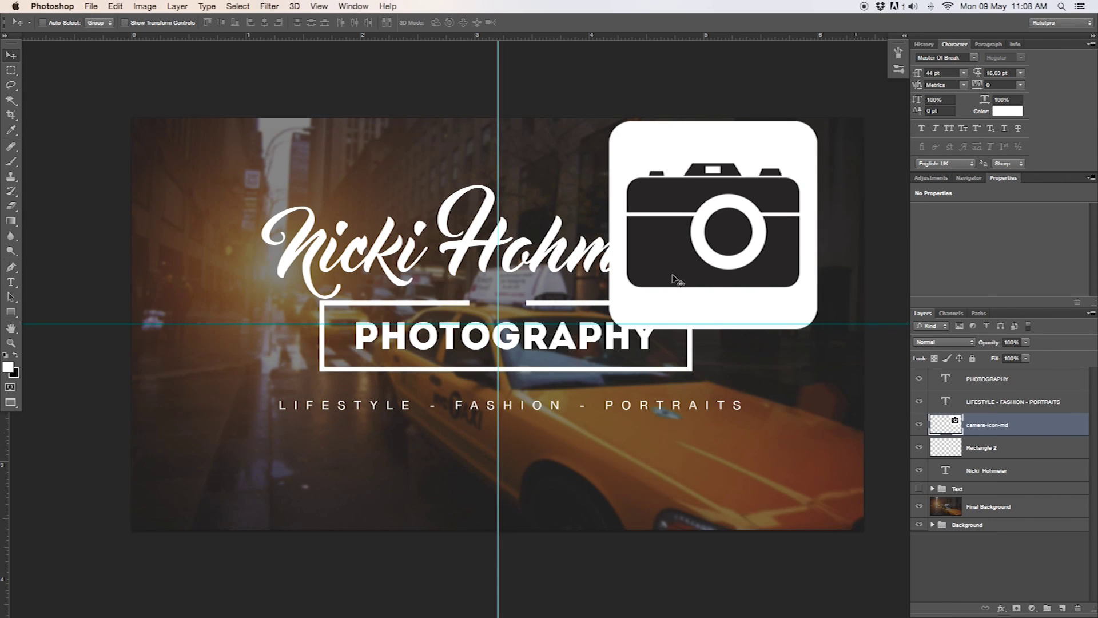
pyautogui.click(11, 101)
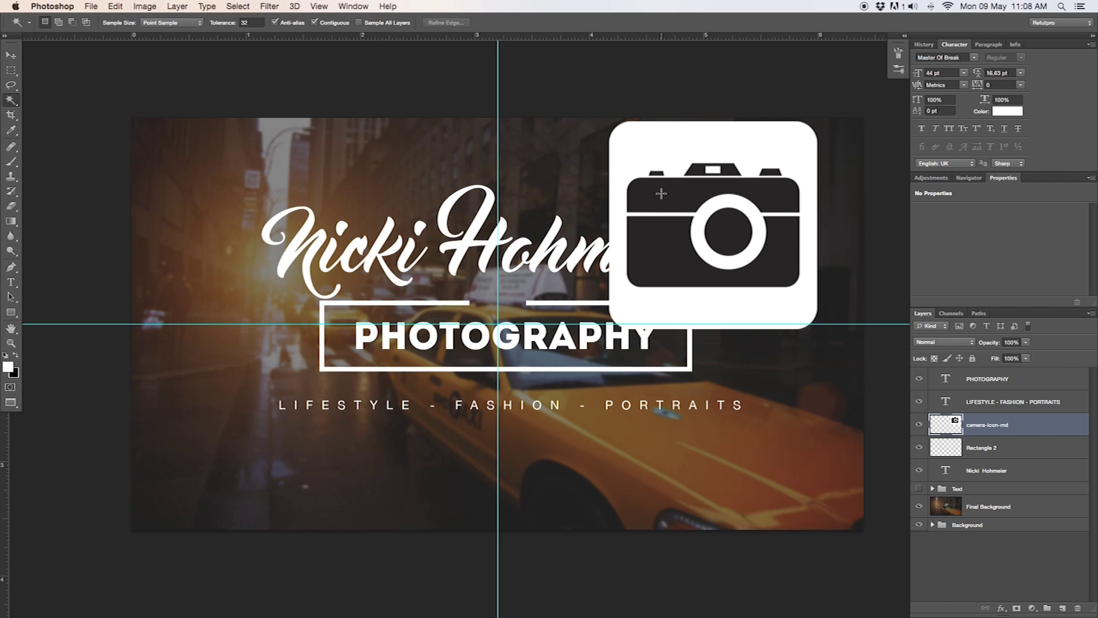
pyautogui.click(678, 194)
pyautogui.press('shift')
pyautogui.keyDown('shift'); pyautogui.click(655, 174); pyautogui.keyUp('shift')
pyautogui.keyDown('shift'); pyautogui.click(695, 171); pyautogui.keyUp('shift')
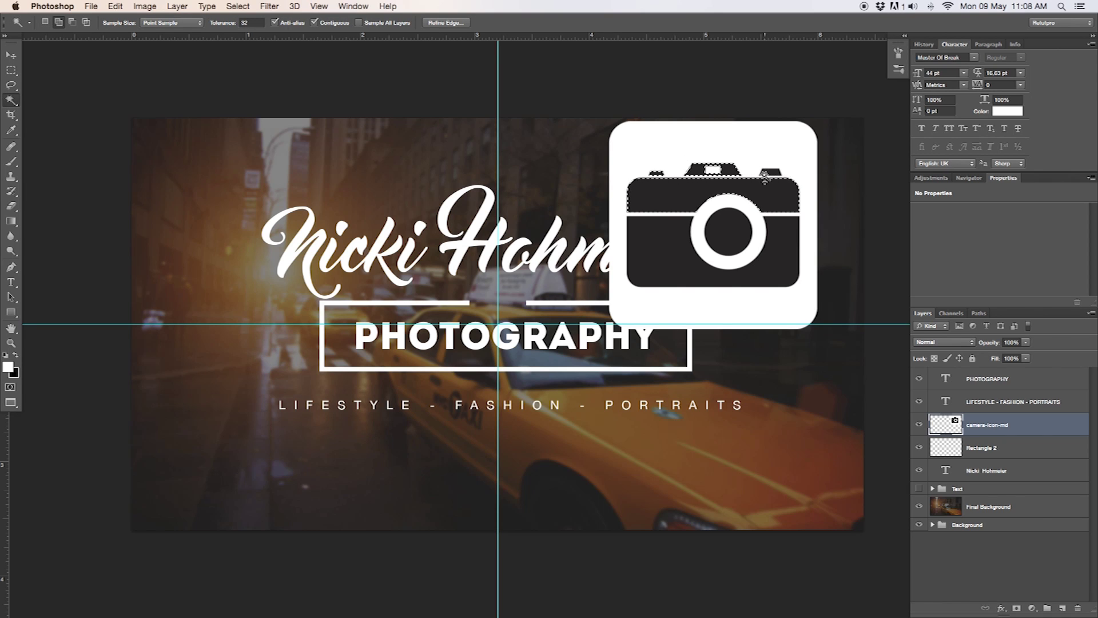
pyautogui.keyDown('shift'); pyautogui.click(770, 172); pyautogui.keyUp('shift')
pyautogui.keyDown('shift'); pyautogui.click(738, 228); pyautogui.keyUp('shift')
pyautogui.keyDown('shift'); pyautogui.click(682, 251); pyautogui.keyUp('shift')
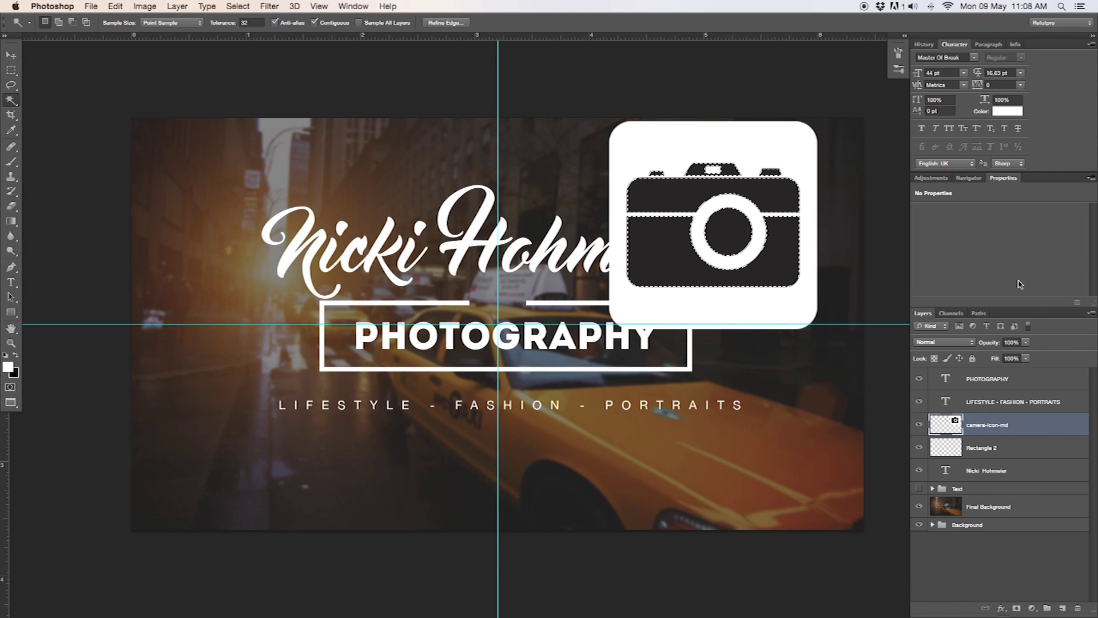
# Copy the dark camera to Layer 7, delete camera-icon-md, and move Layer 7 up-left above the name.
pyautogui.press('super+j')
pyautogui.click(1014, 450)
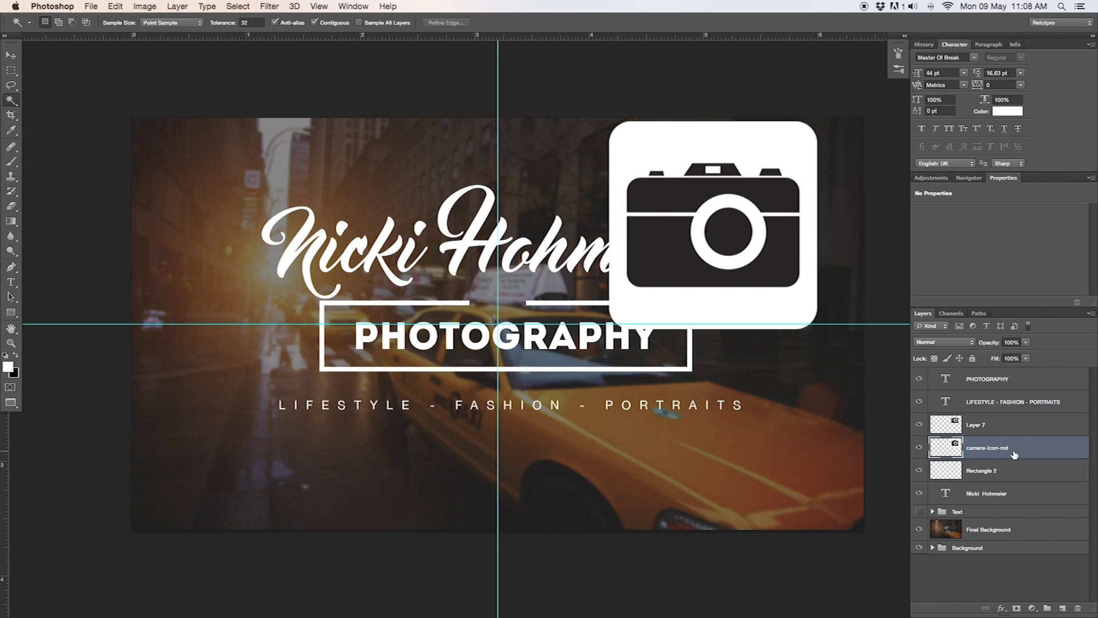
pyautogui.press('Delete')
pyautogui.click(982, 418)
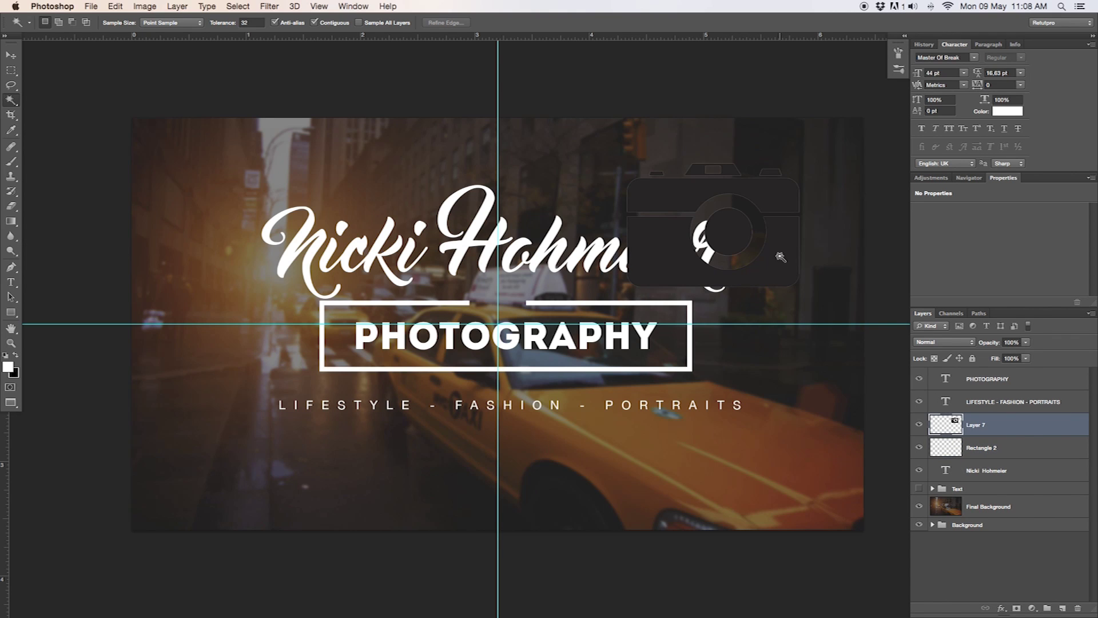
pyautogui.press('v')
pyautogui.moveTo(765, 223); pyautogui.dragTo(749, 200)
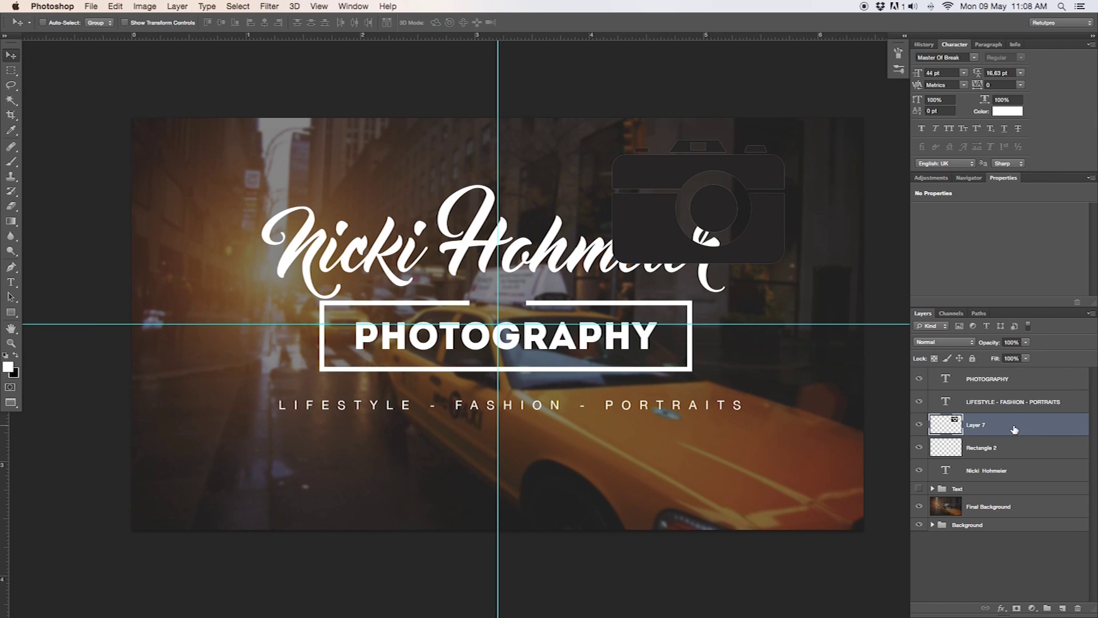
pyautogui.press('h')
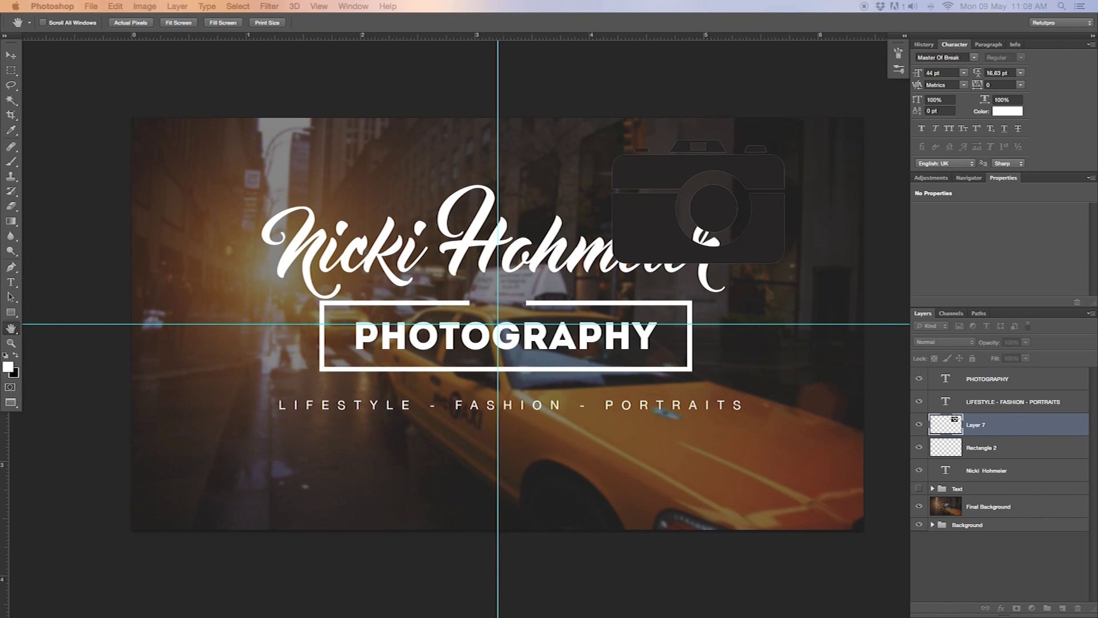
# Give Layer 7 a #ffffff Color Overlay effect so the camera shape turns solid white.
pyautogui.doubleClick(1018, 425)
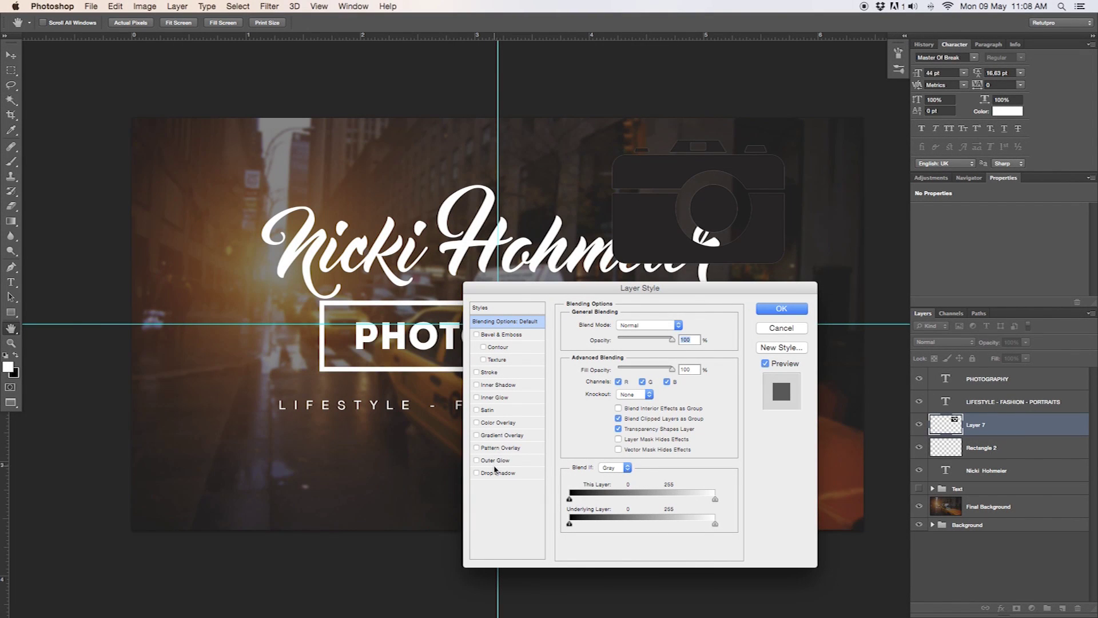
pyautogui.click(495, 424)
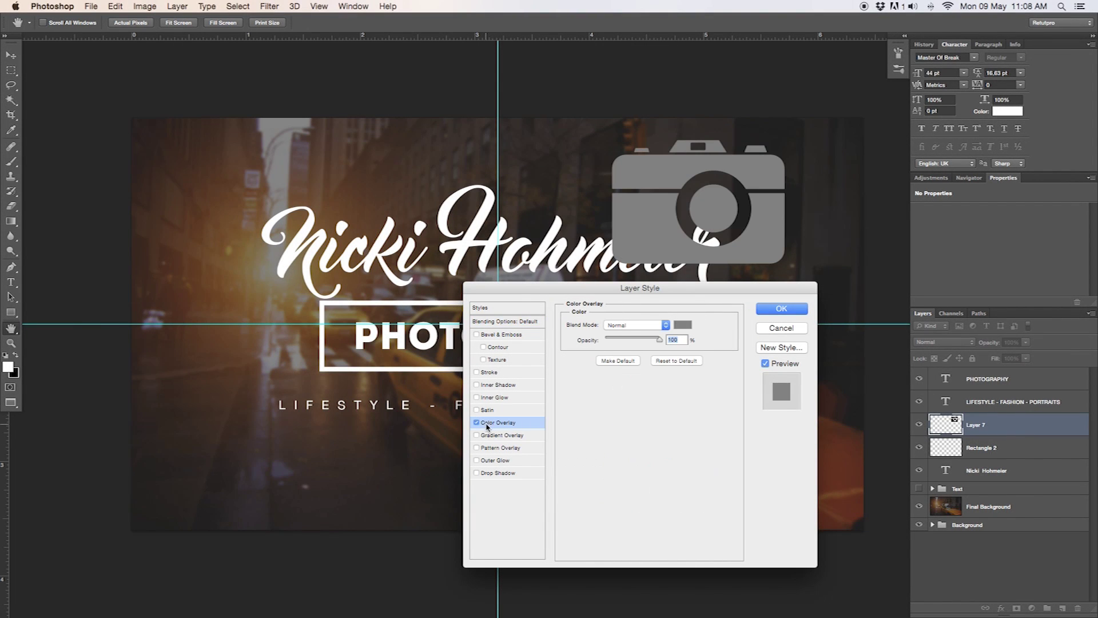
pyautogui.click(683, 325)
pyautogui.moveTo(52, 250); pyautogui.dragTo(8, 208)
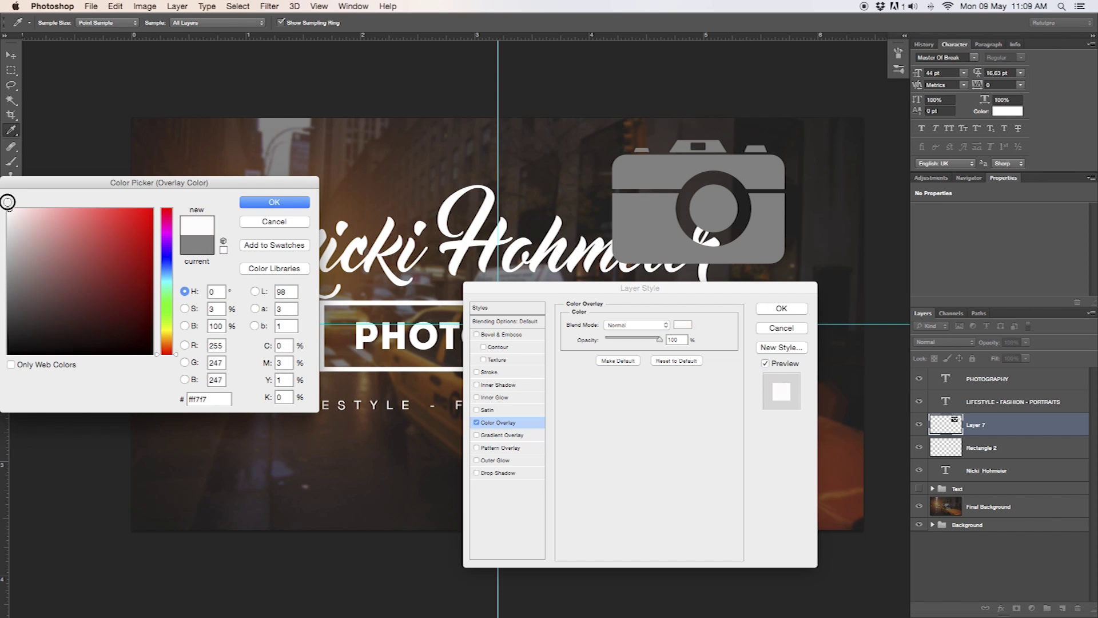
pyautogui.moveTo(58, 182); pyautogui.dragTo(254, 99)
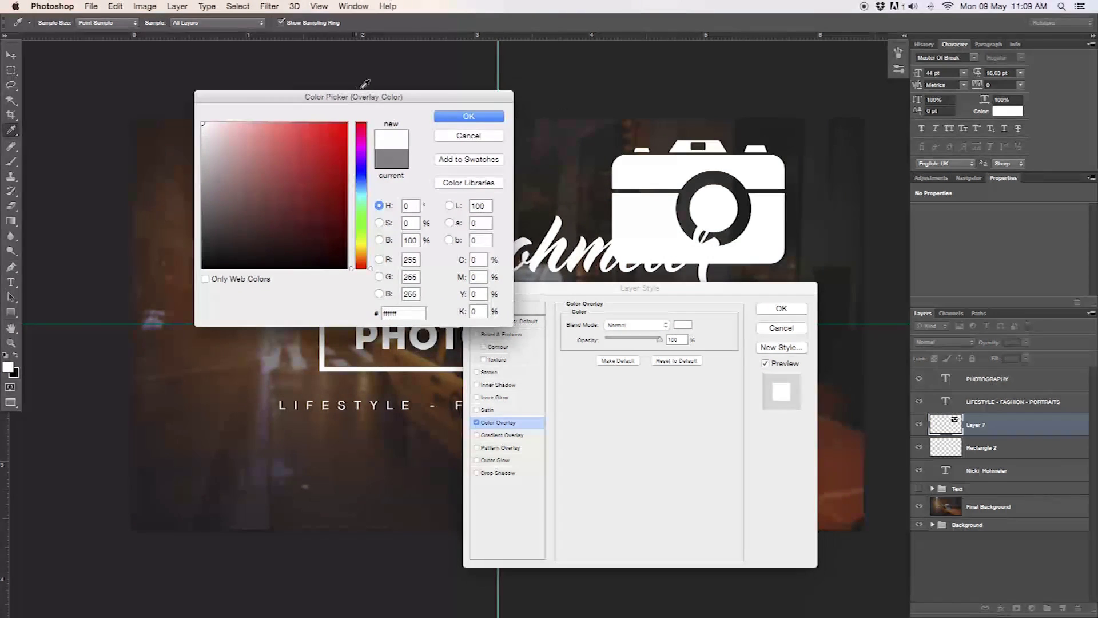
pyautogui.click(442, 121)
pyautogui.click(796, 310)
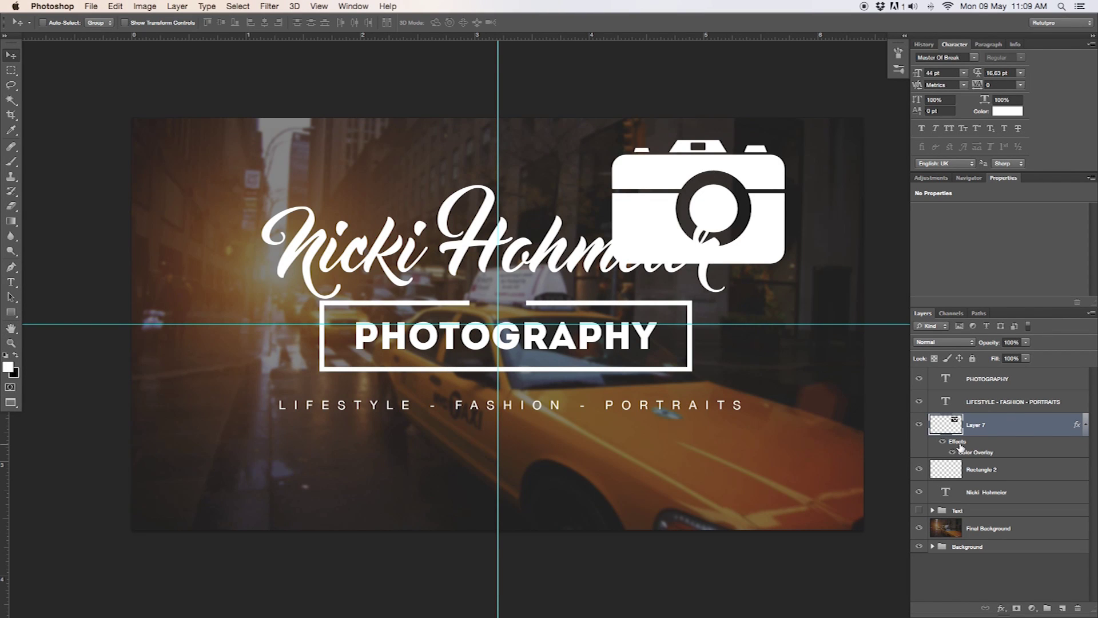
pyautogui.click(943, 442)
pyautogui.click(943, 442)
pyautogui.click(1083, 426)
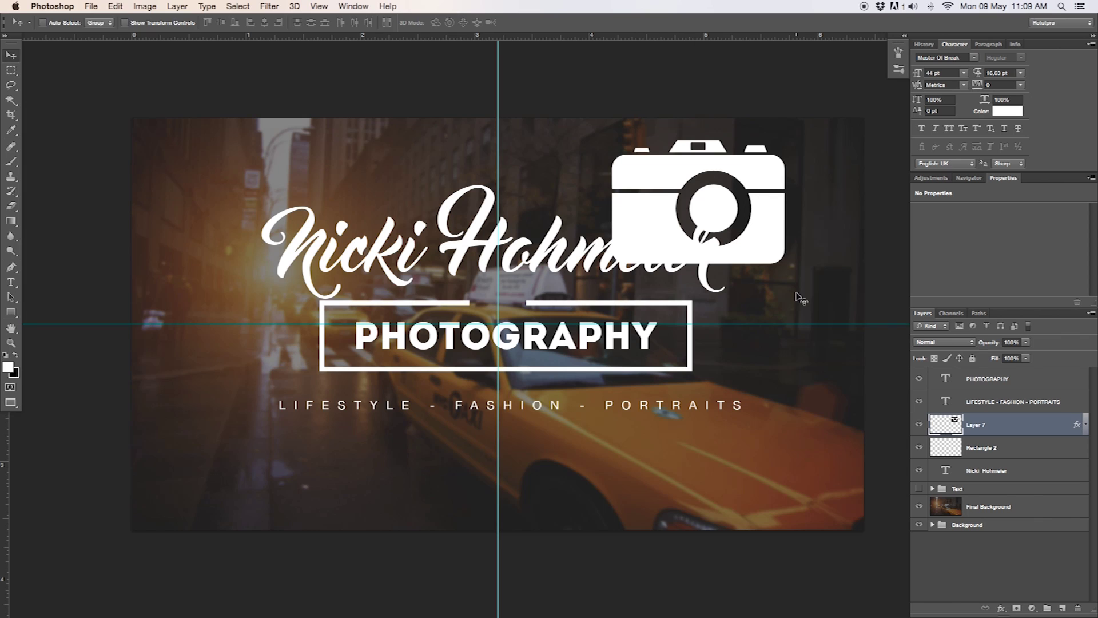
# Scale the camera icon down with Free Transform, commit, and nudge it right to centre it.
pyautogui.press('super+t')
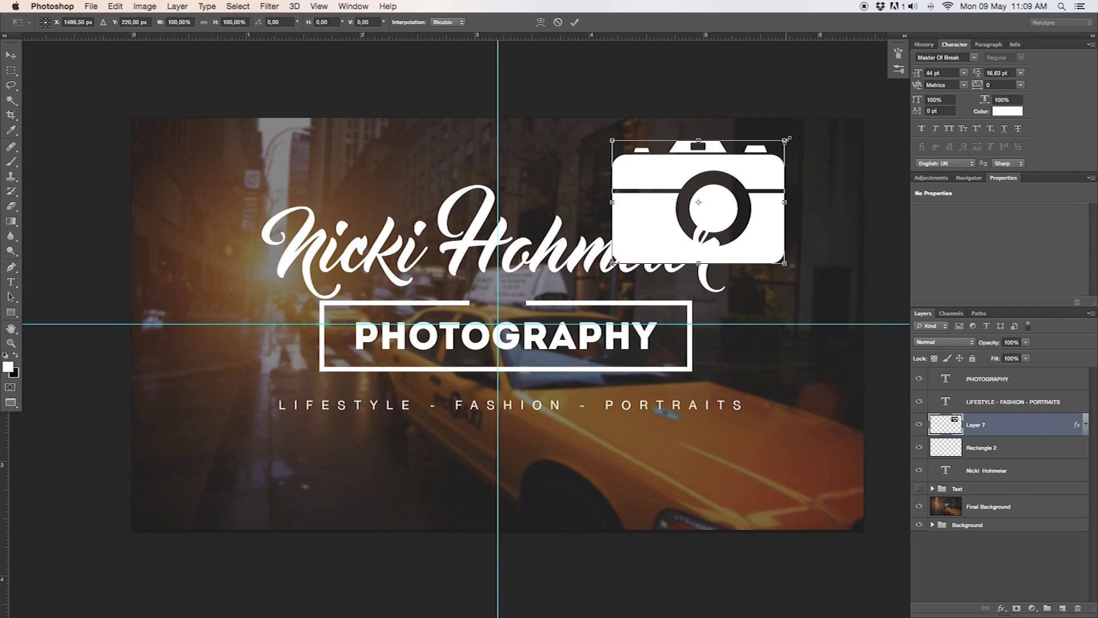
pyautogui.moveTo(784, 141); pyautogui.dragTo(500, 300)
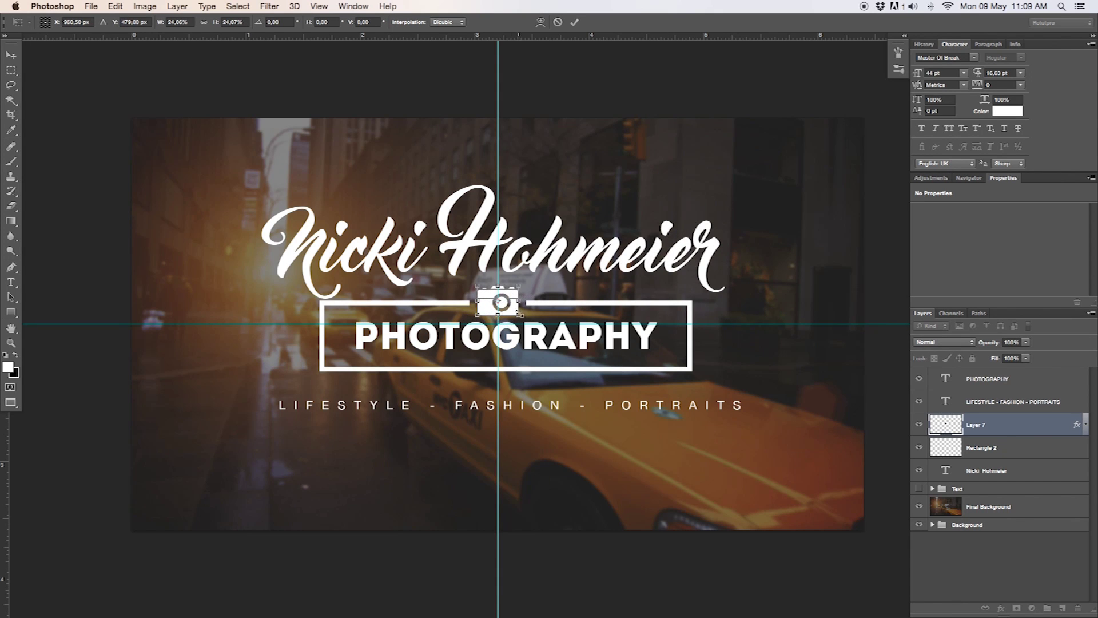
pyautogui.press('Return')
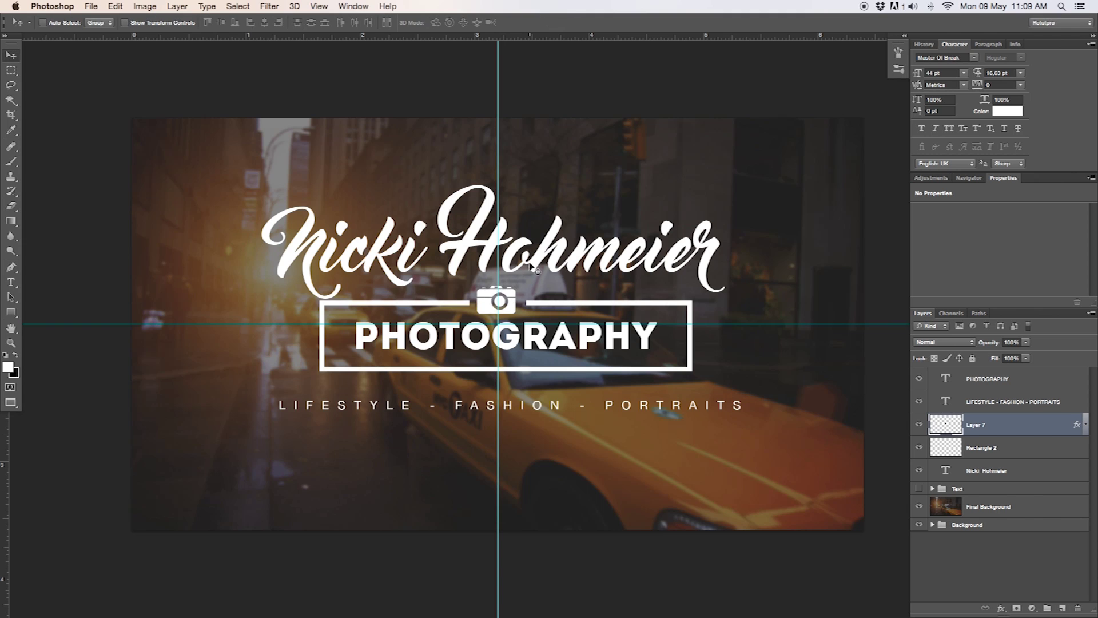
pyautogui.press('Right')
pyautogui.press('Right')
pyautogui.press('Right')
pyautogui.press('Right')
pyautogui.press('Right')
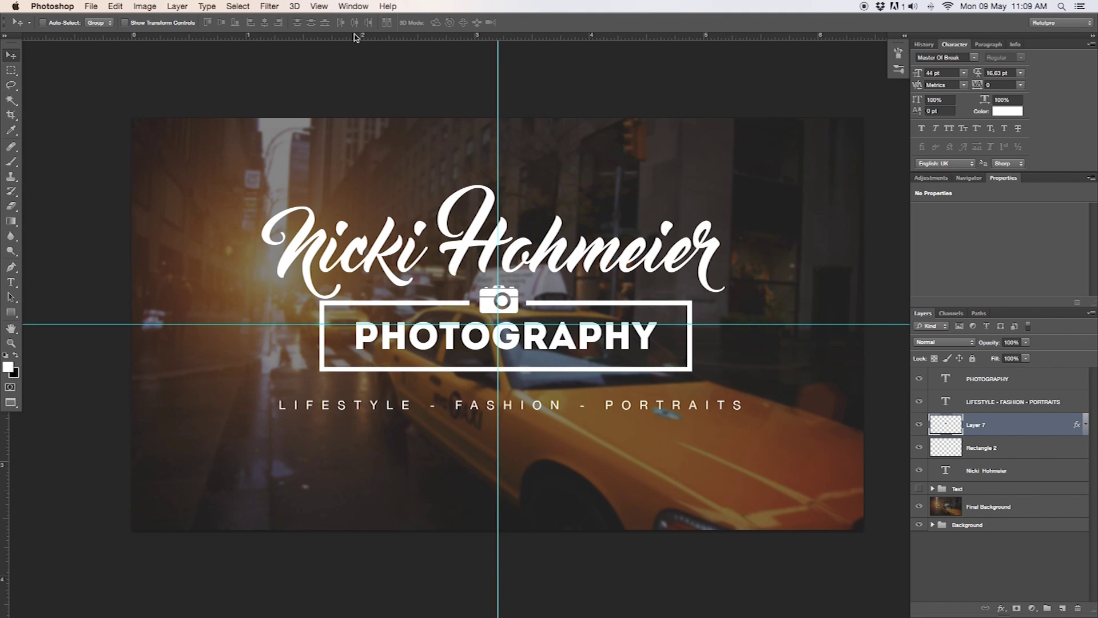
# Clear the cyan guides and zoom out to view the whole banner.
pyautogui.click(320, 5)
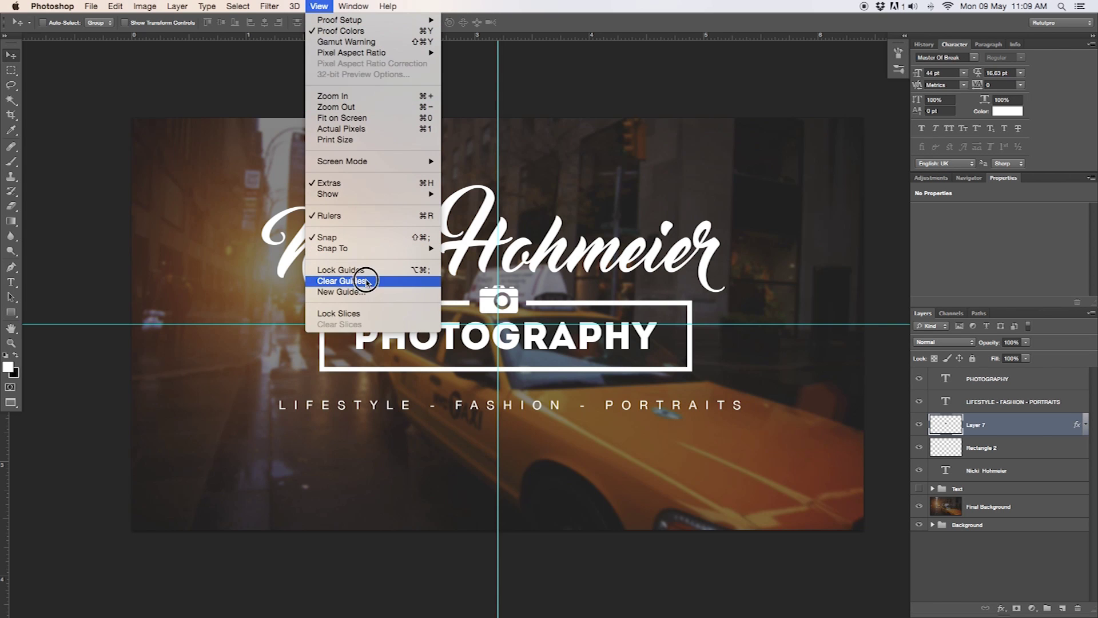
pyautogui.click(344, 282)
pyautogui.press('z')
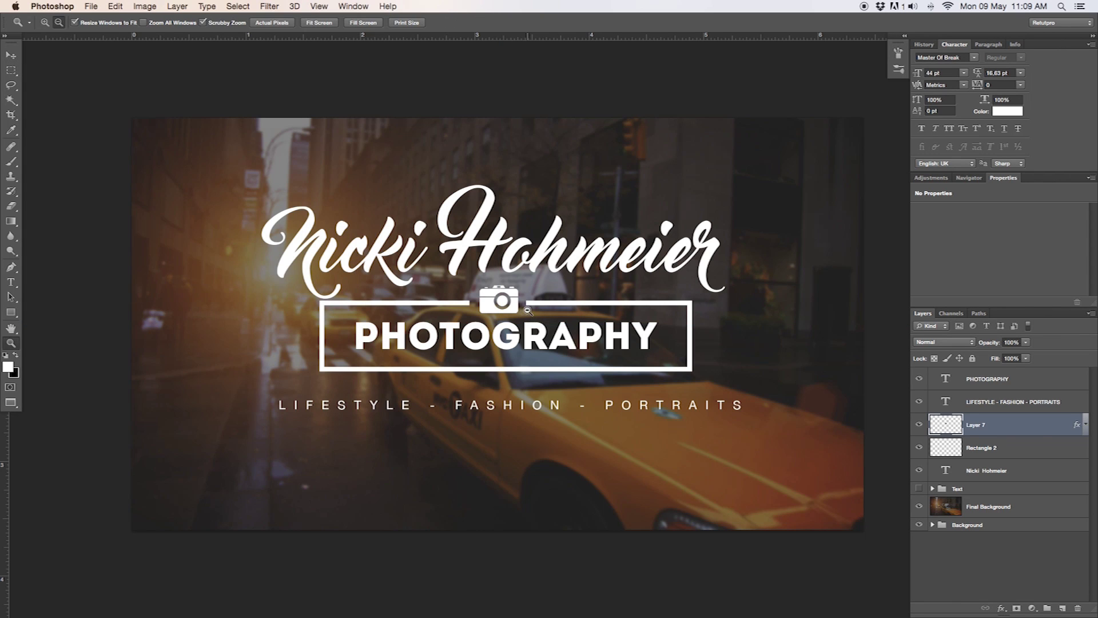
pyautogui.keyDown('alt'); pyautogui.click(530, 302); pyautogui.keyUp('alt')
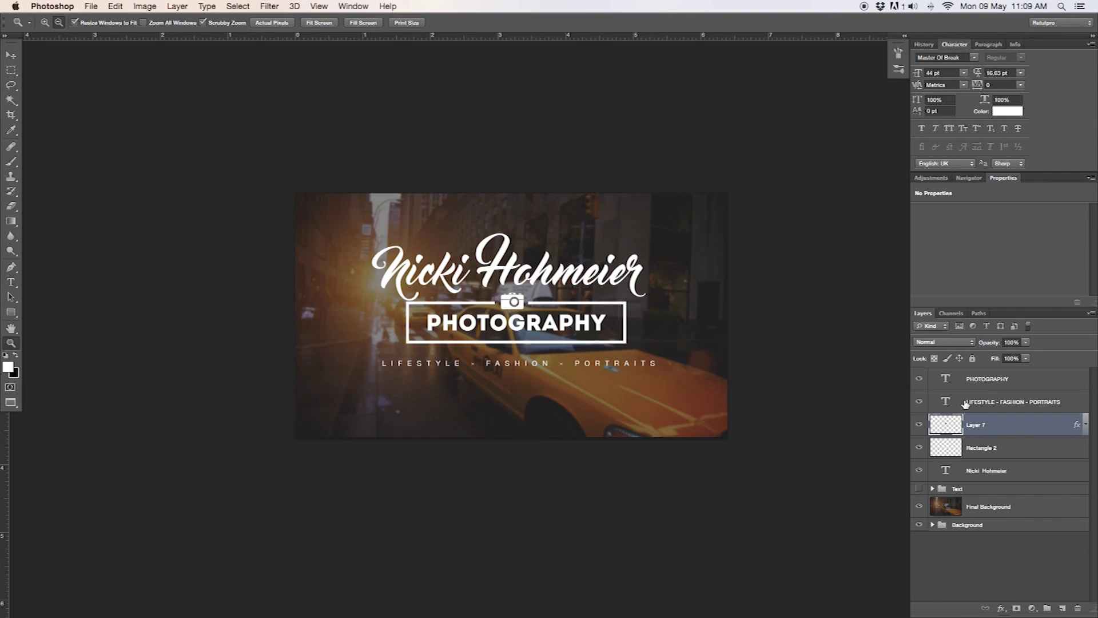
# Nudge the script-name text layer left, up, then right until it's centred above the camera.
pyautogui.click(1014, 476)
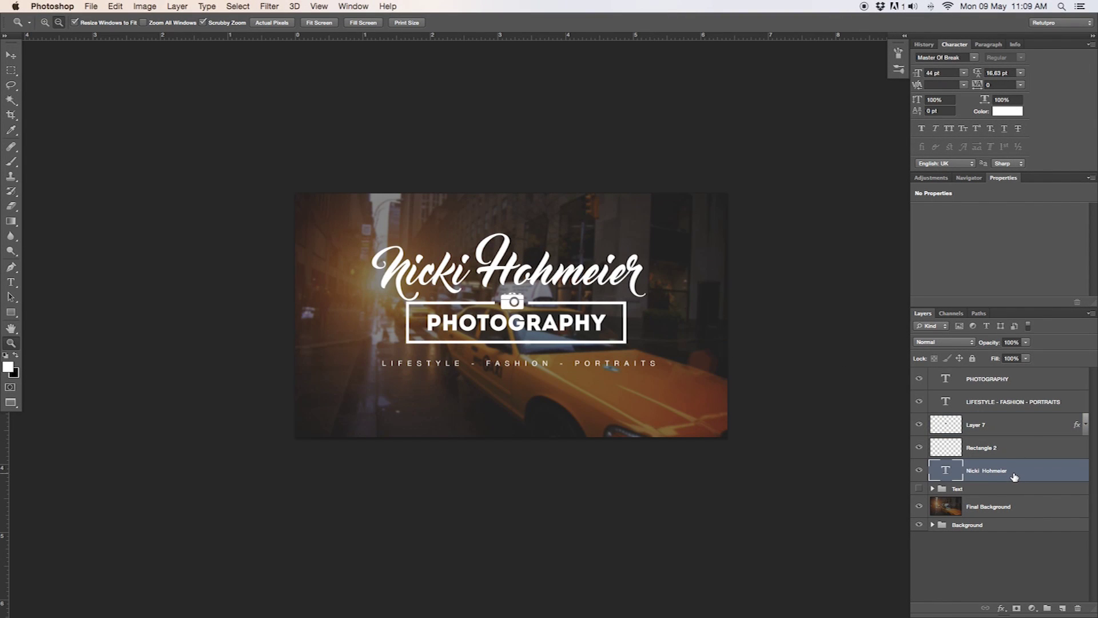
pyautogui.press('v')
pyautogui.press('Left')
pyautogui.press('Left')
pyautogui.press('Left')
pyautogui.press('Left')
pyautogui.press('Left')
pyautogui.press('Up')
pyautogui.press('Up')
pyautogui.press('Up')
pyautogui.press('Up')
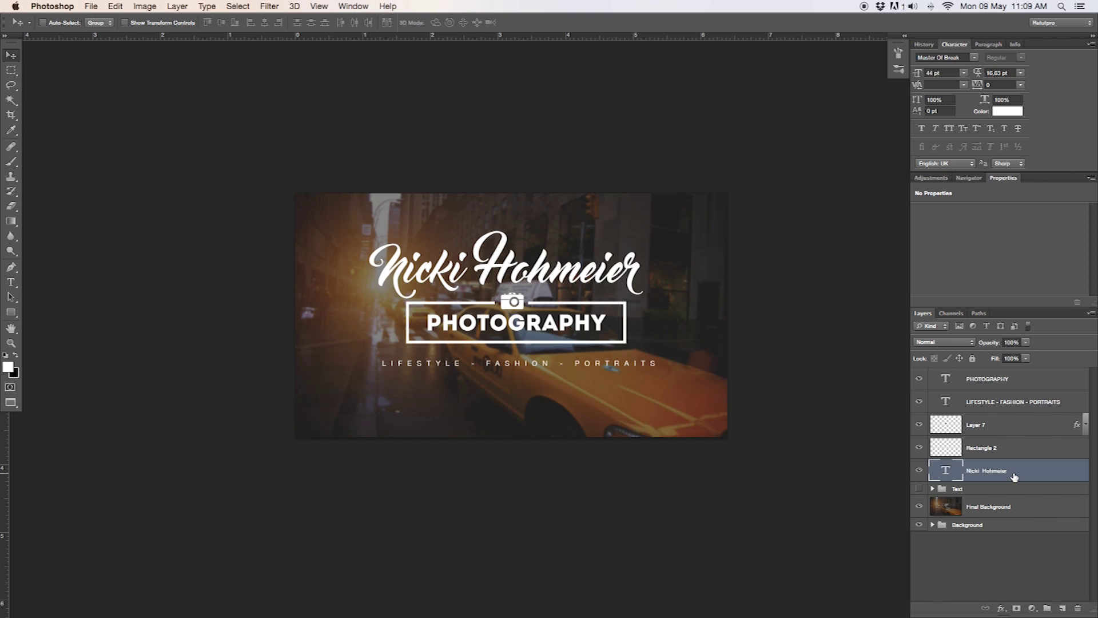
pyautogui.press('Tab')
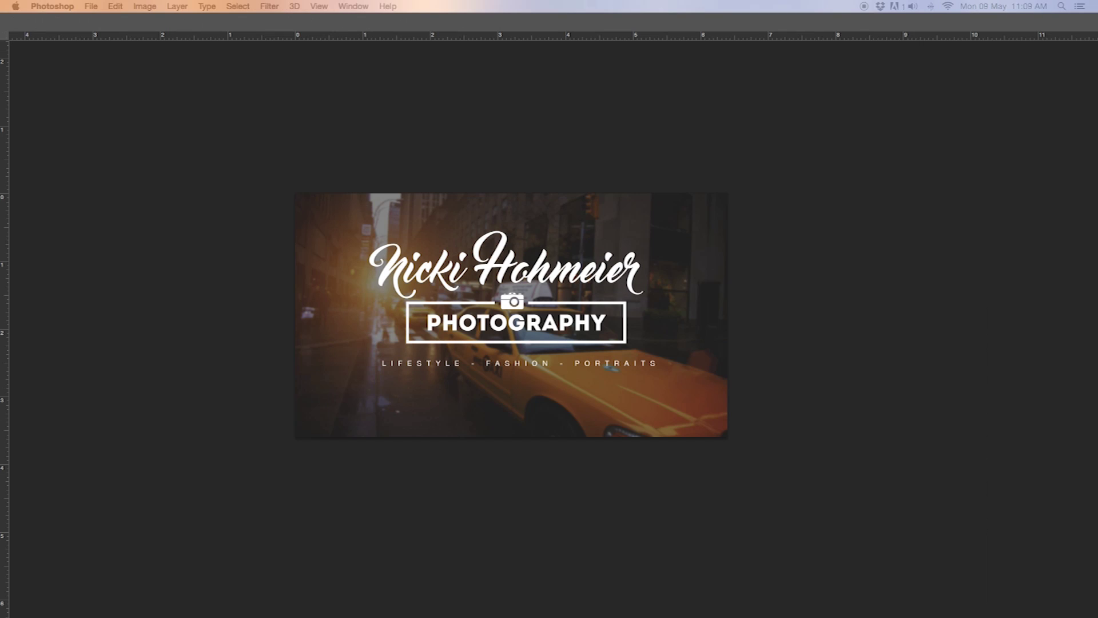
pyautogui.press('Tab')
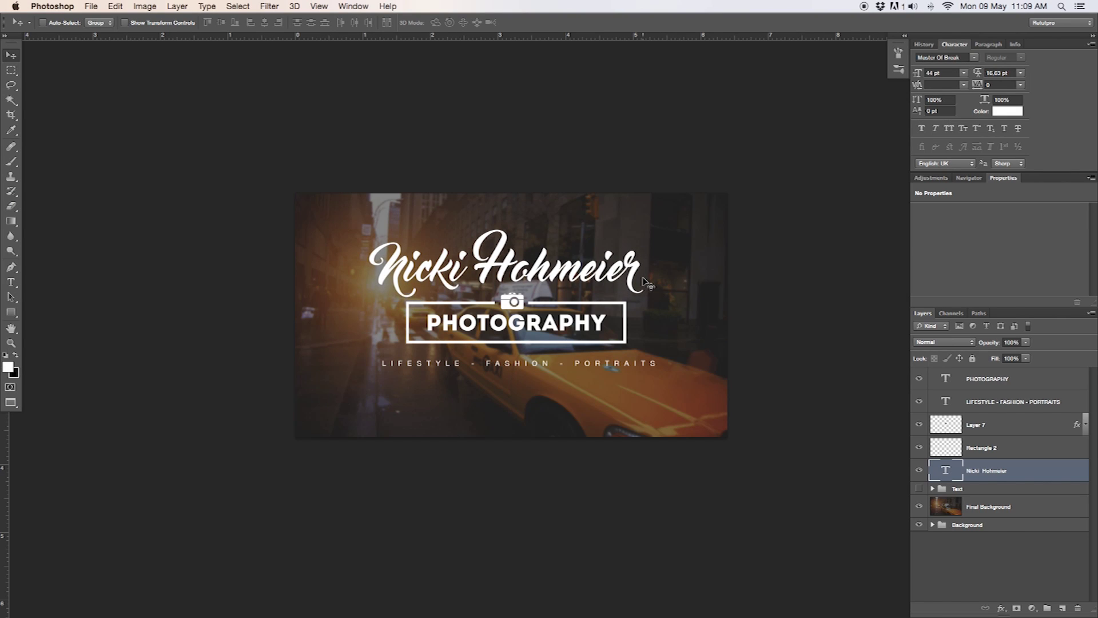
pyautogui.press('Left')
pyautogui.press('Left')
pyautogui.press('Left')
pyautogui.press('Left')
pyautogui.press('Left')
pyautogui.press('Up')
pyautogui.press('Up')
pyautogui.press('Up')
pyautogui.press('Up')
pyautogui.press('Right')
pyautogui.press('Right')
pyautogui.press('Right')
pyautogui.press('Right')
pyautogui.press('Right')
pyautogui.press('Right')
pyautogui.press('Right')
pyautogui.press('Right')
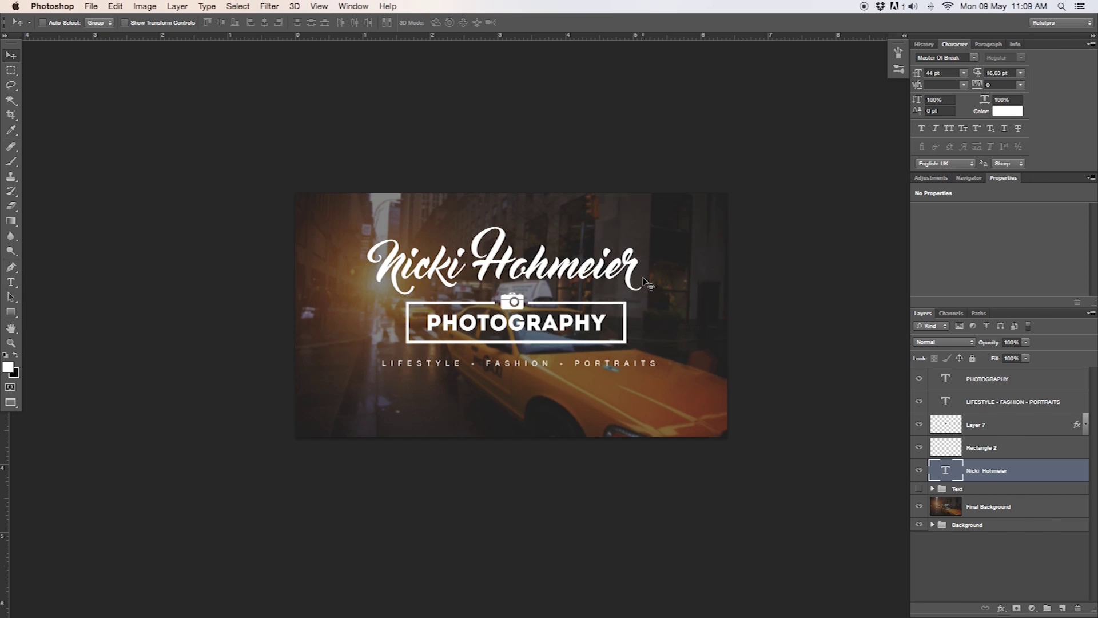
pyautogui.press('Right')
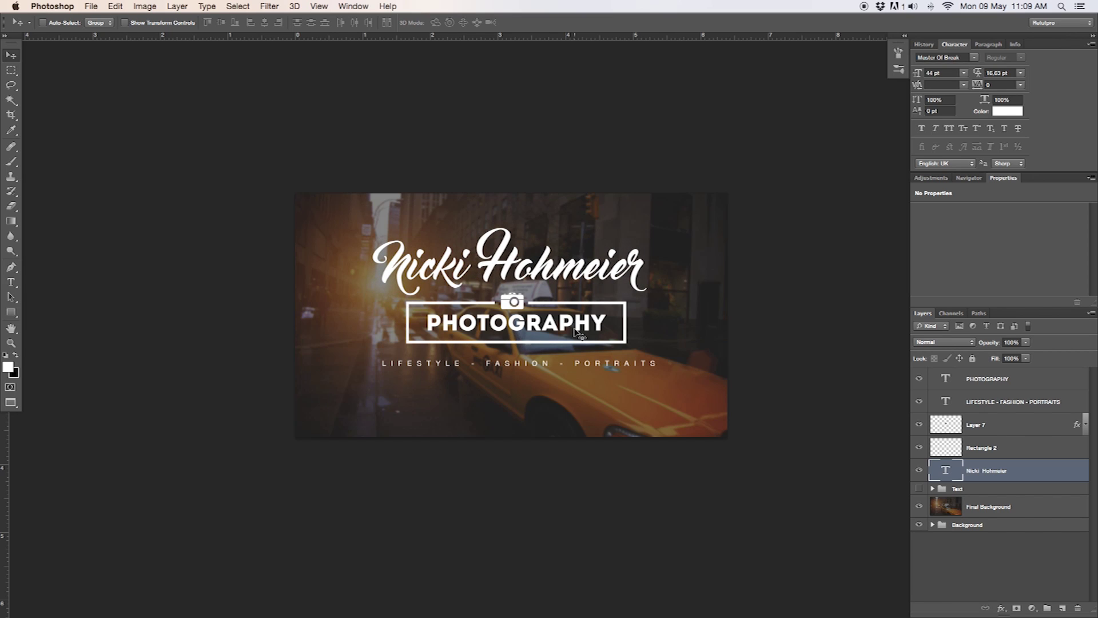
pyautogui.press('t')
pyautogui.click(532, 365)
# Nudge the PHOTOGRAPHY text layer slightly to the right.
pyautogui.press('Escape')
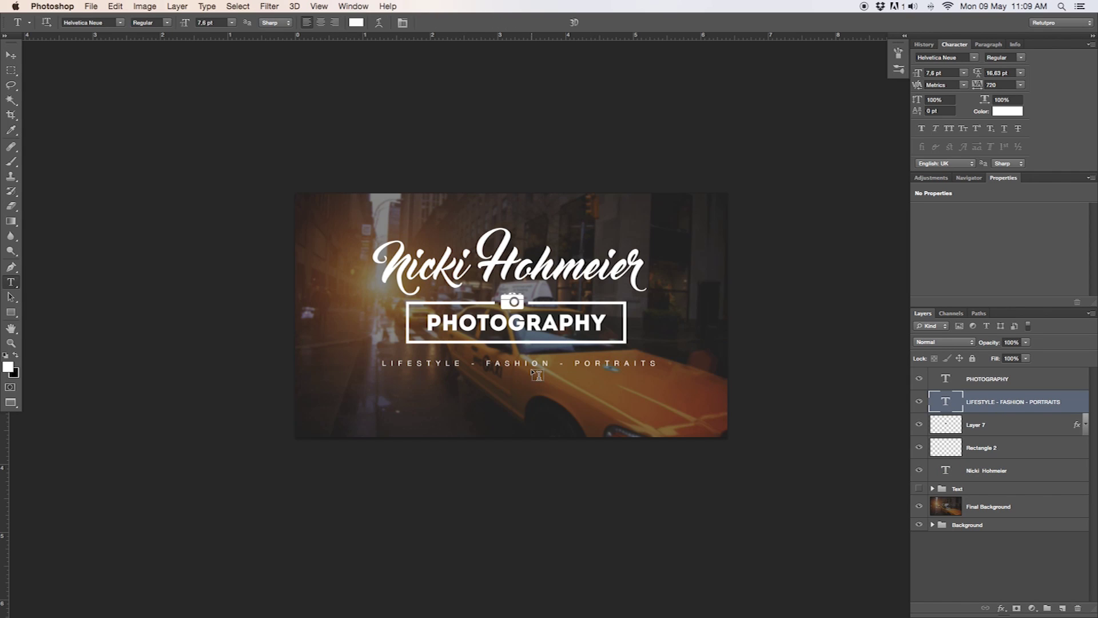
pyautogui.press('v')
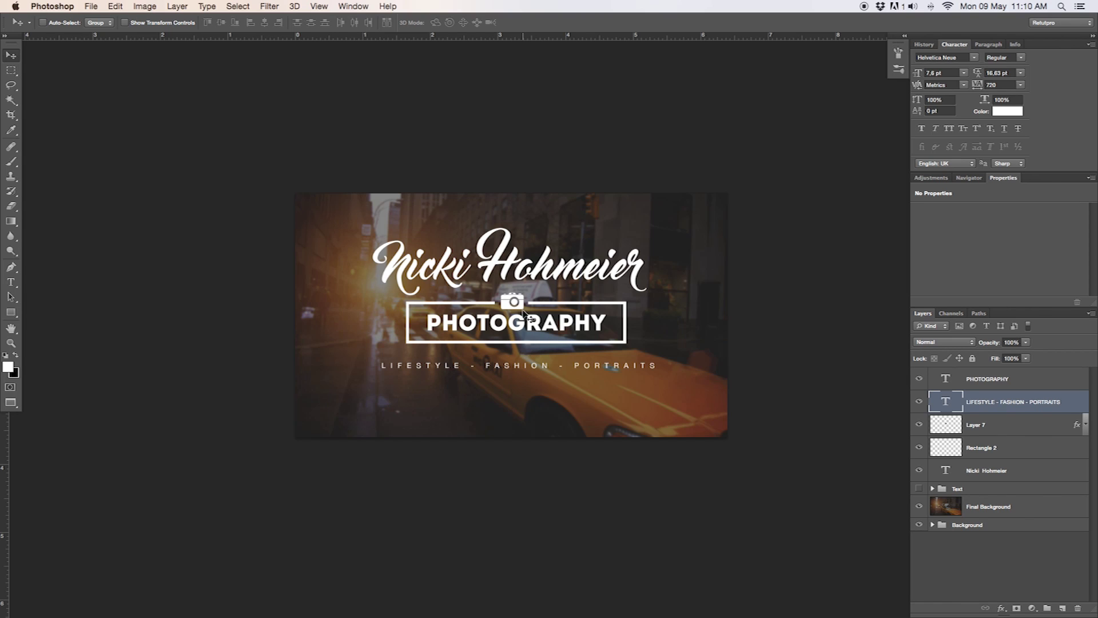
pyautogui.keyDown('super'); pyautogui.click(581, 325); pyautogui.keyUp('super')
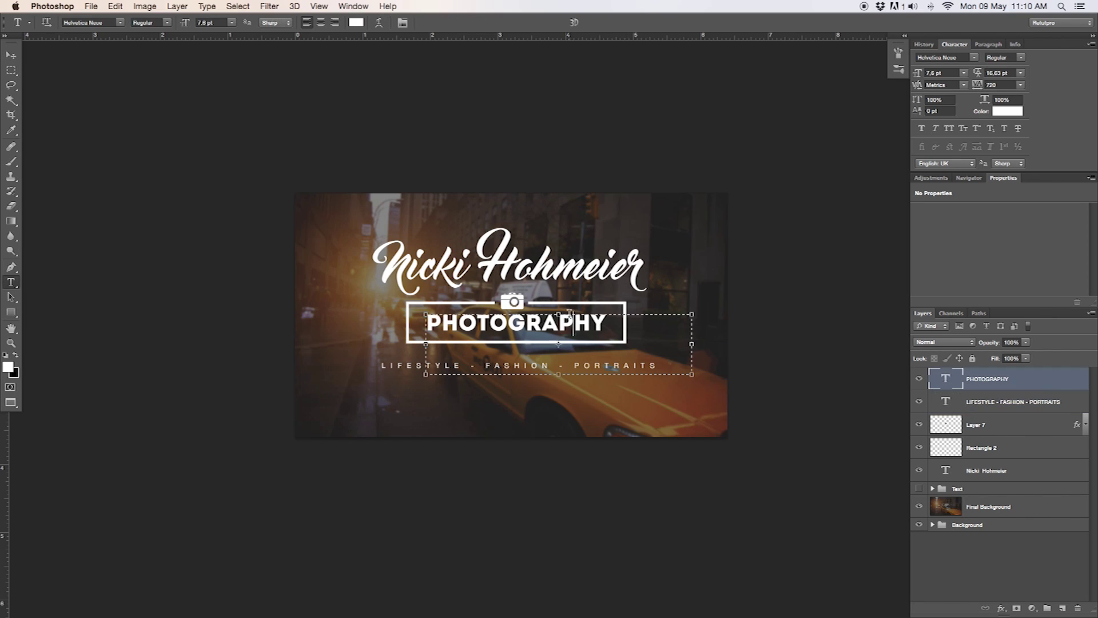
pyautogui.press('t')
pyautogui.press('v')
pyautogui.press('Right')
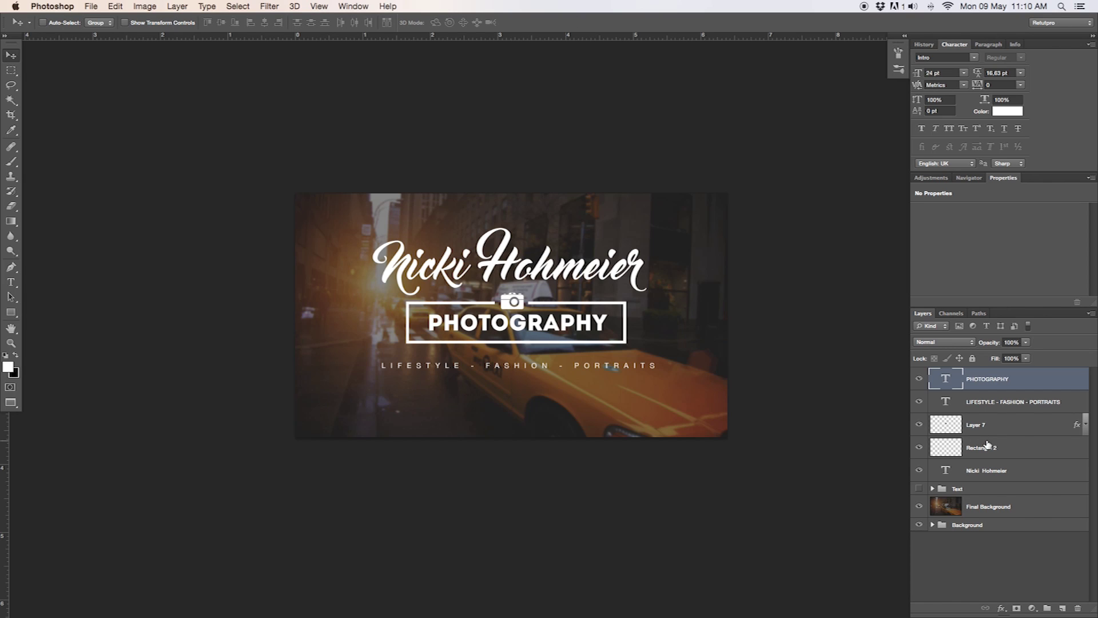
# Rename the camera layer from Layer 7 to Cam.
pyautogui.click(1000, 404)
pyautogui.click(1013, 388)
pyautogui.keyDown('shift'); pyautogui.click(1013, 408); pyautogui.keyUp('shift')
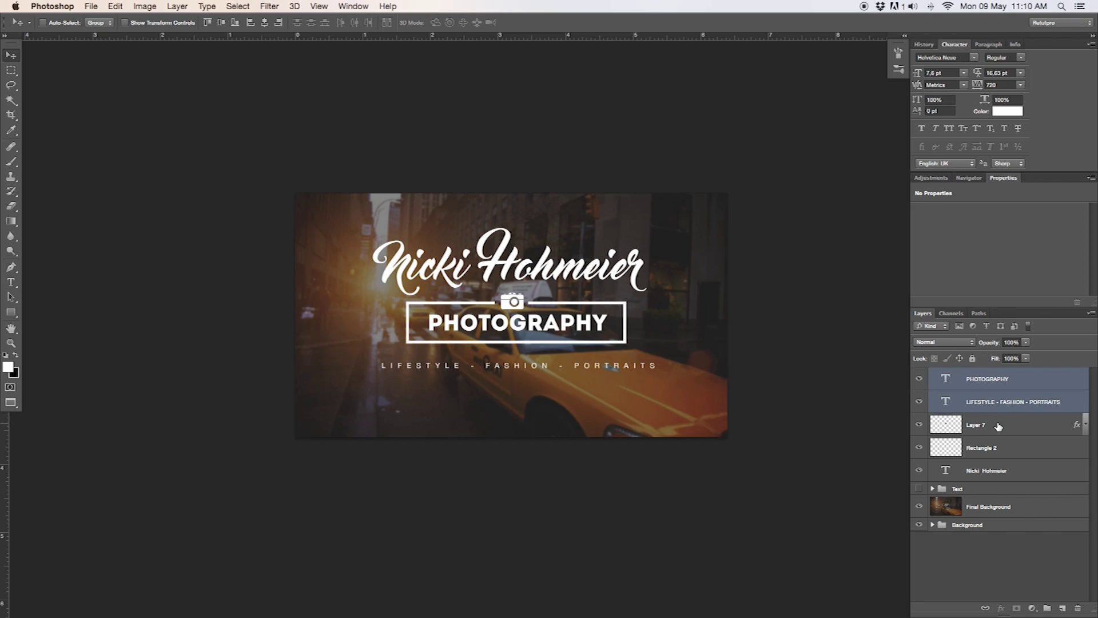
pyautogui.keyDown('shift'); pyautogui.click(1003, 429); pyautogui.keyUp('shift')
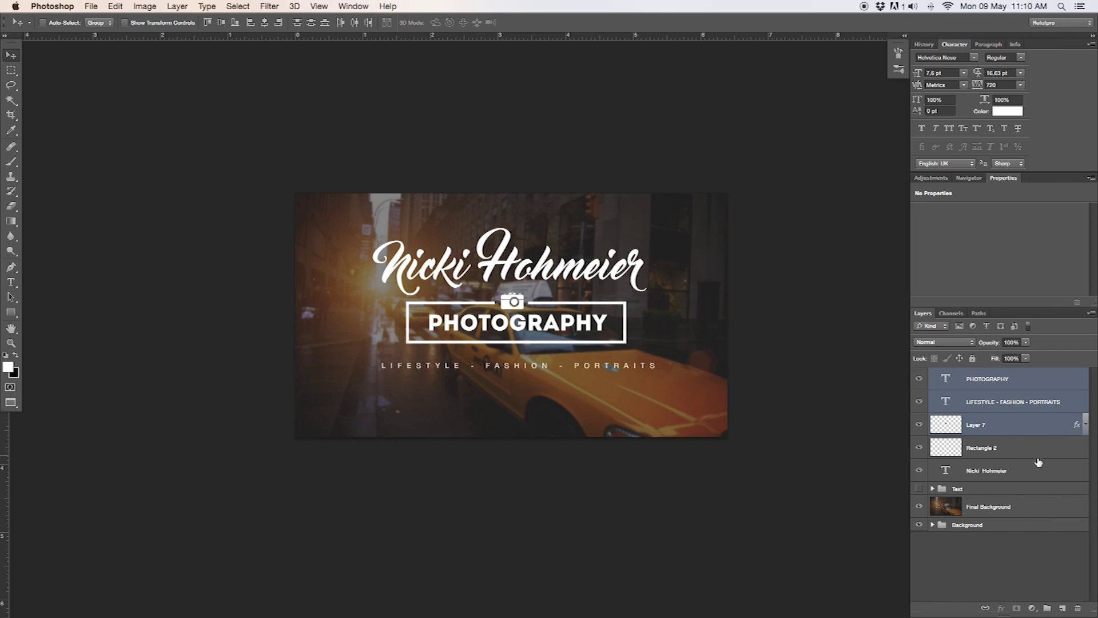
pyautogui.doubleClick(994, 423)
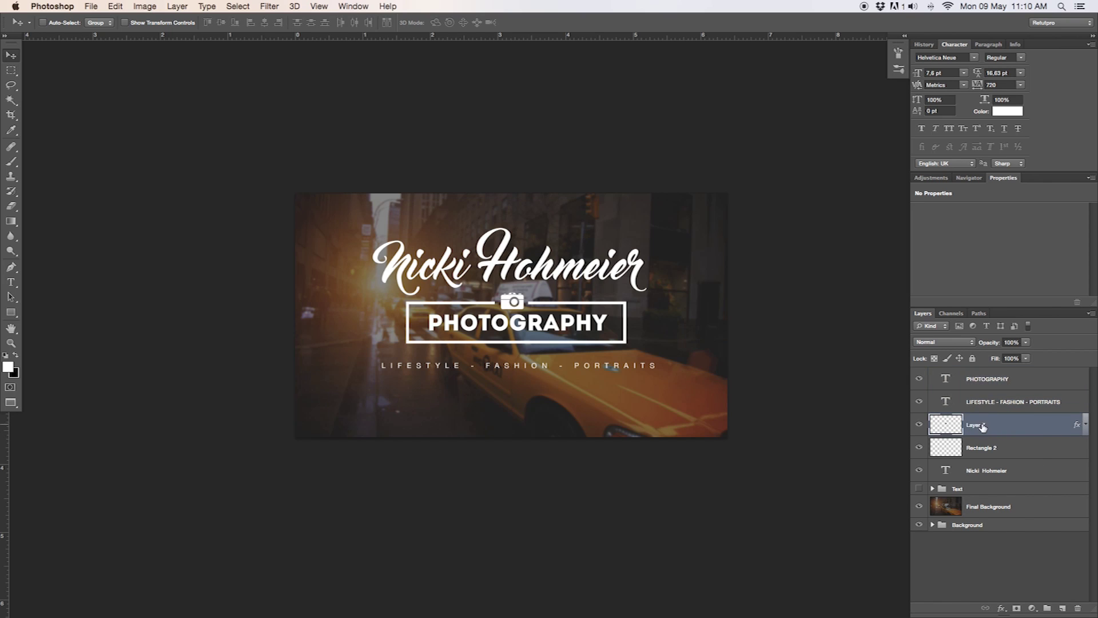
pyautogui.write('Cam')
pyautogui.press('Return')
# Group Rectangle 2, the script name, Cam, LIFESTYLE and PHOTOGRAPHY layers together.
pyautogui.click(1005, 452)
pyautogui.keyDown('shift'); pyautogui.click(1011, 467); pyautogui.keyUp('shift')
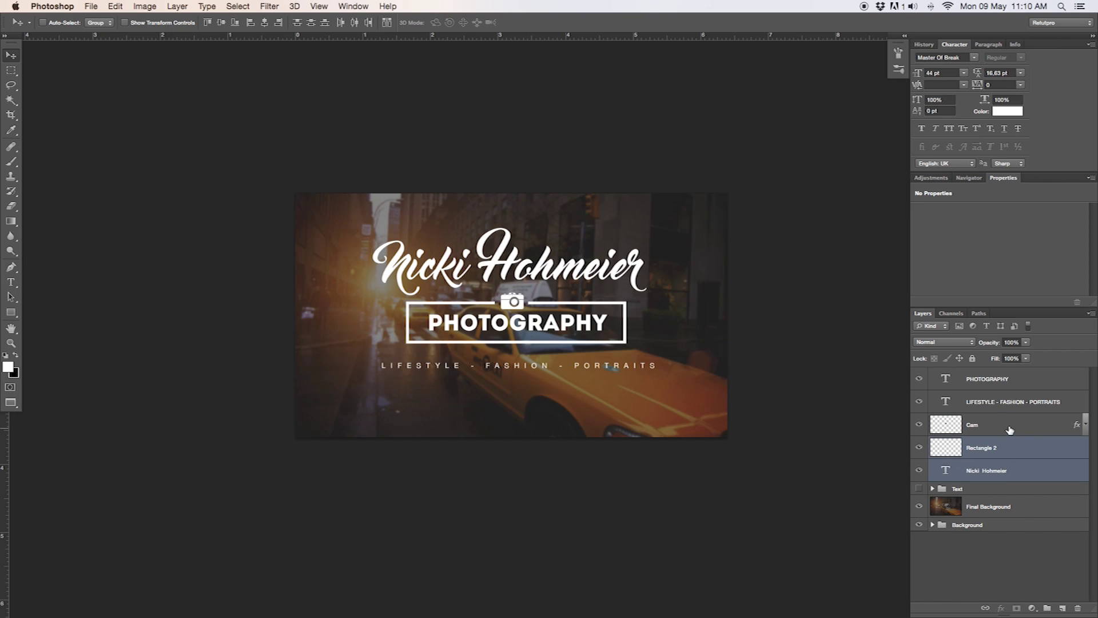
pyautogui.keyDown('shift'); pyautogui.click(1009, 429); pyautogui.keyUp('shift')
pyautogui.keyDown('shift'); pyautogui.click(1014, 413); pyautogui.keyUp('shift')
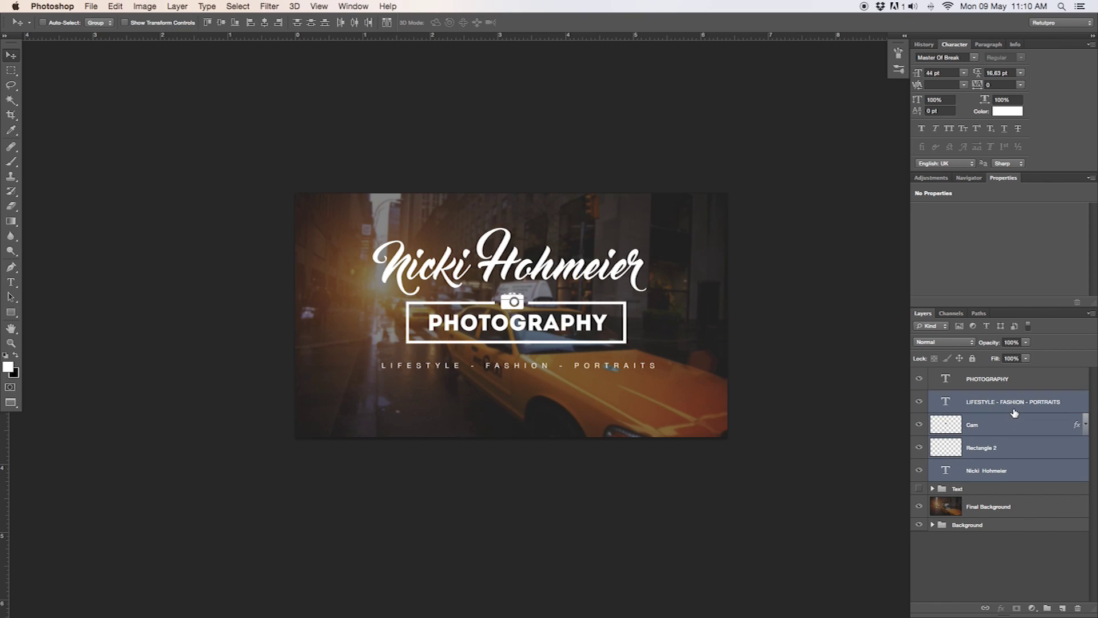
pyautogui.keyDown('shift'); pyautogui.click(1029, 384); pyautogui.keyUp('shift')
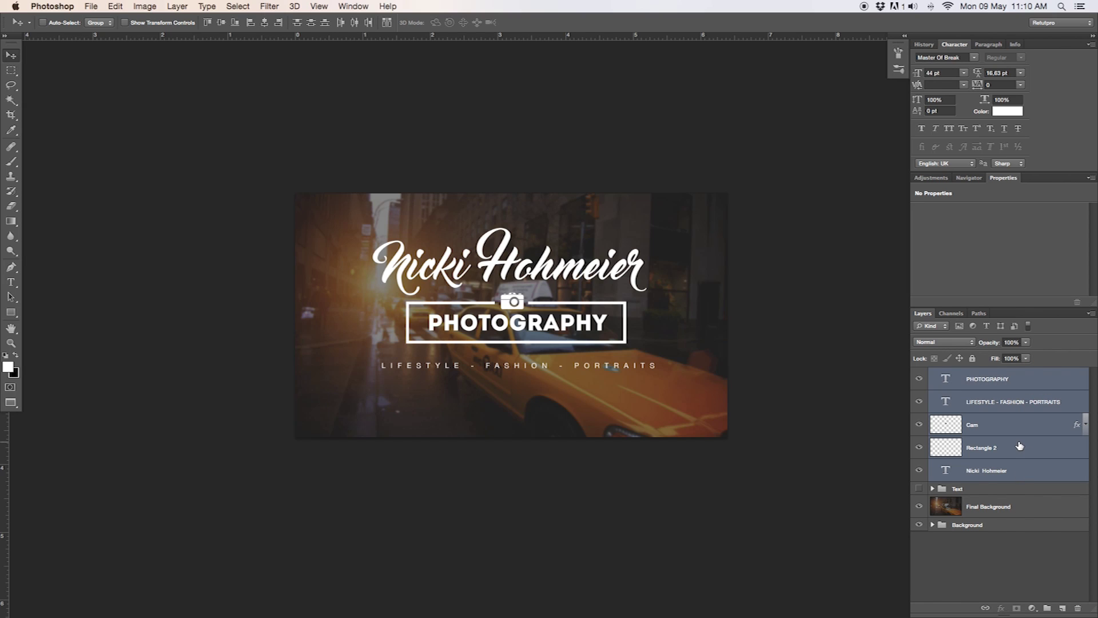
pyautogui.press('super+g')
# Rename the new group to 'Text 2'.
pyautogui.doubleClick(960, 375)
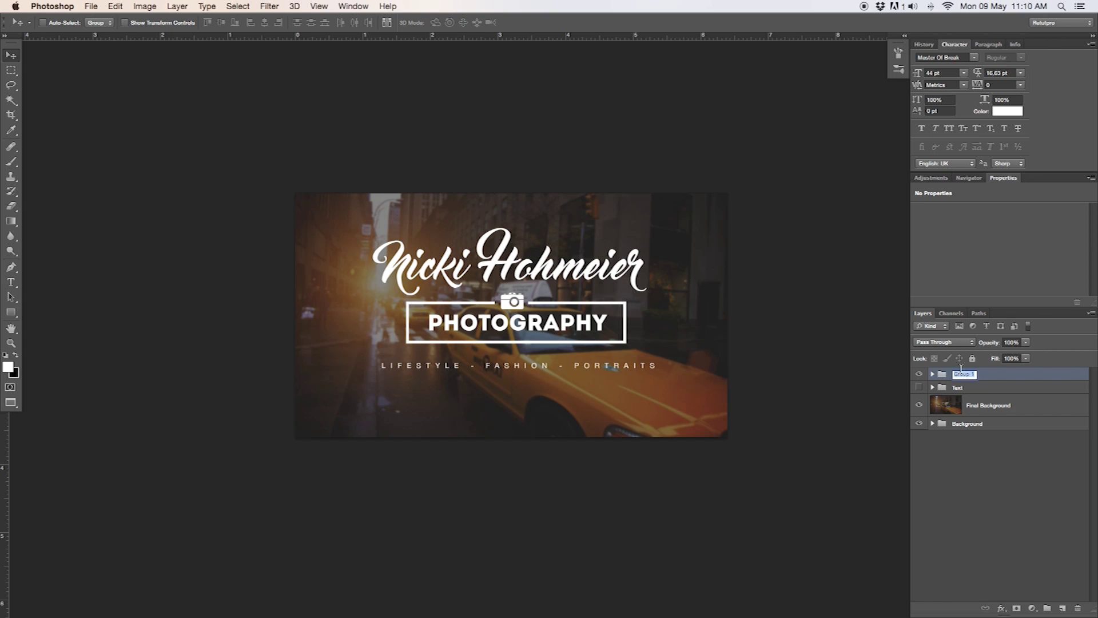
pyautogui.write('Text 2')
pyautogui.press('Return')
# Toggle visibility of Text 2 and the older Text group to compare the two title versions.
pyautogui.click(920, 374)
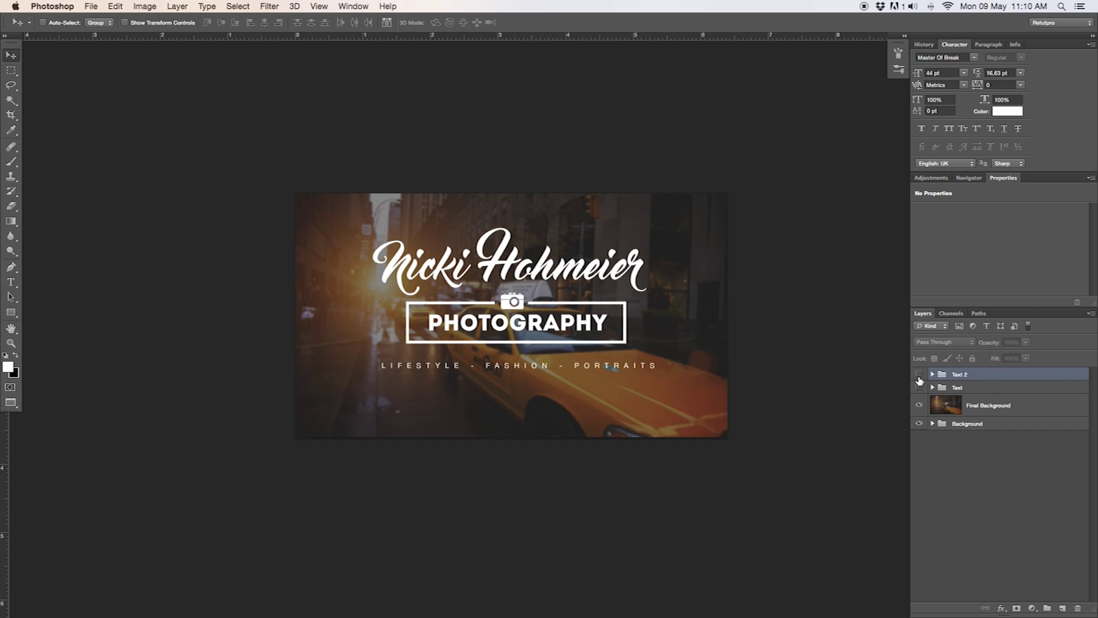
pyautogui.click(919, 388)
pyautogui.click(919, 375)
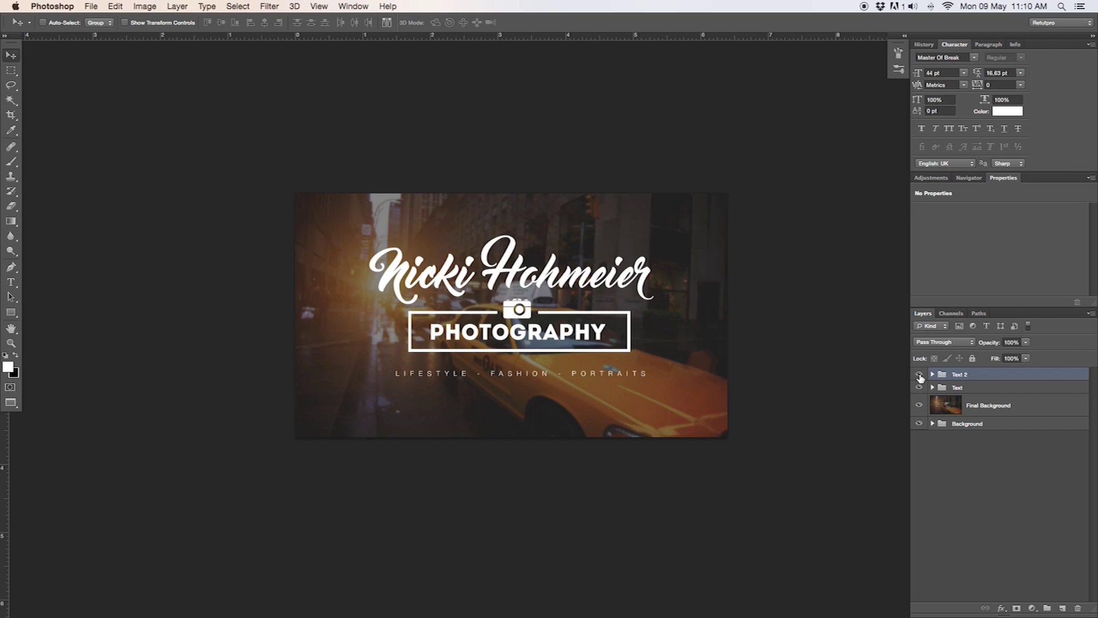
pyautogui.click(919, 387)
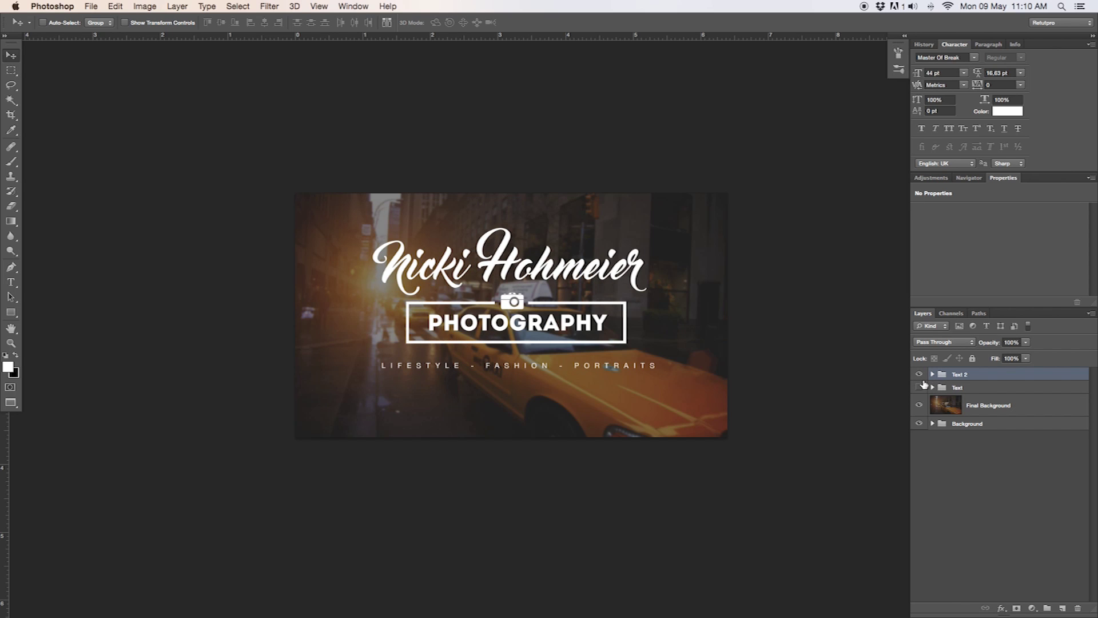
pyautogui.click(919, 374)
pyautogui.click(919, 387)
pyautogui.click(919, 387)
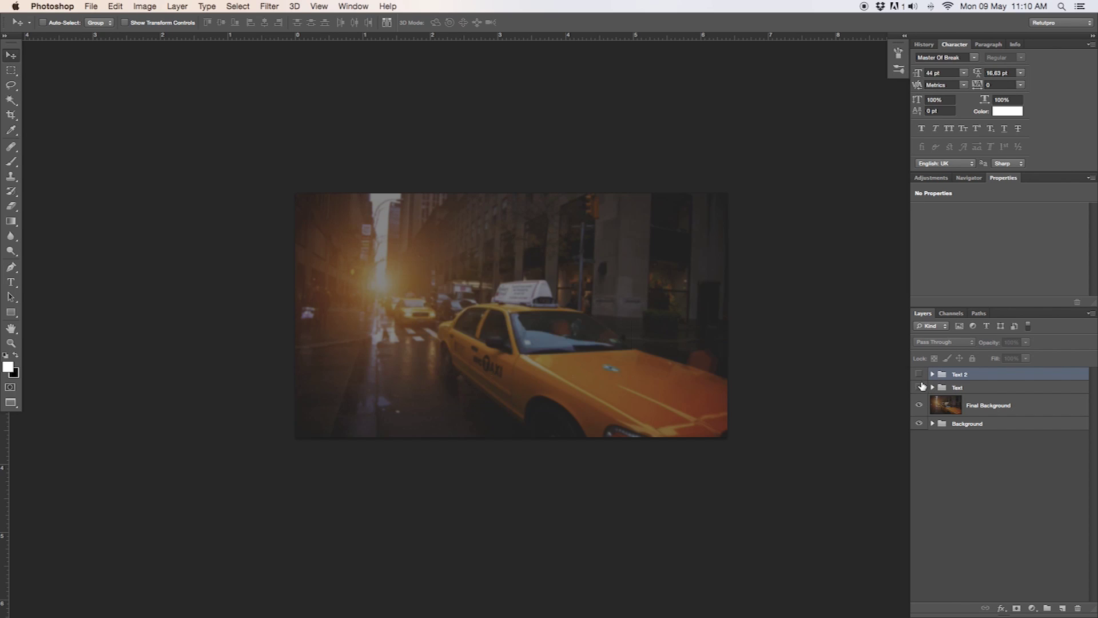
pyautogui.click(919, 374)
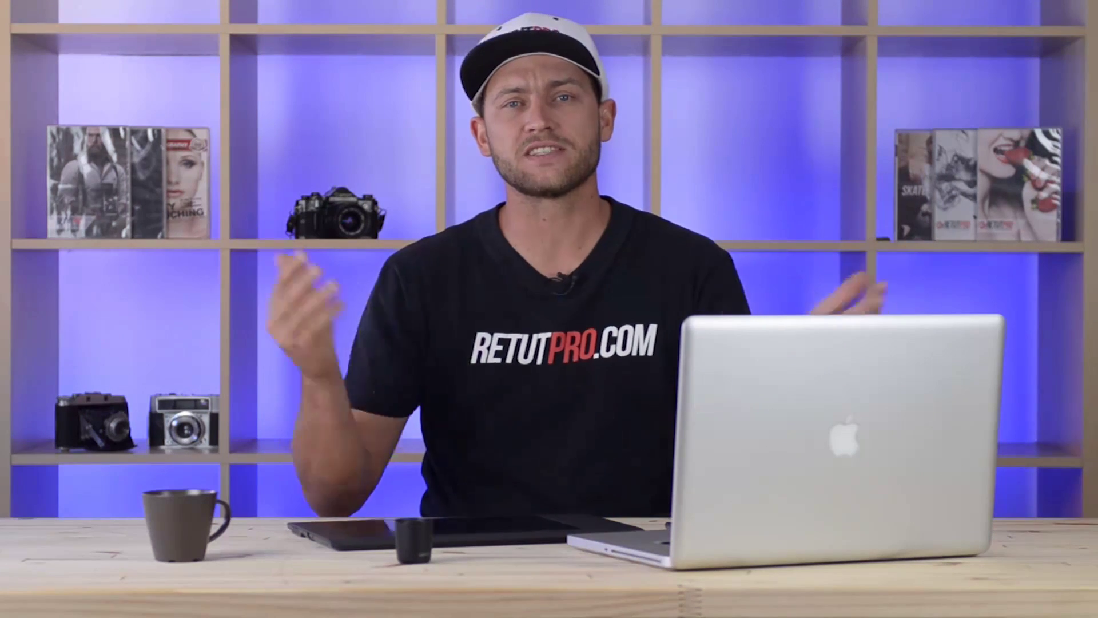